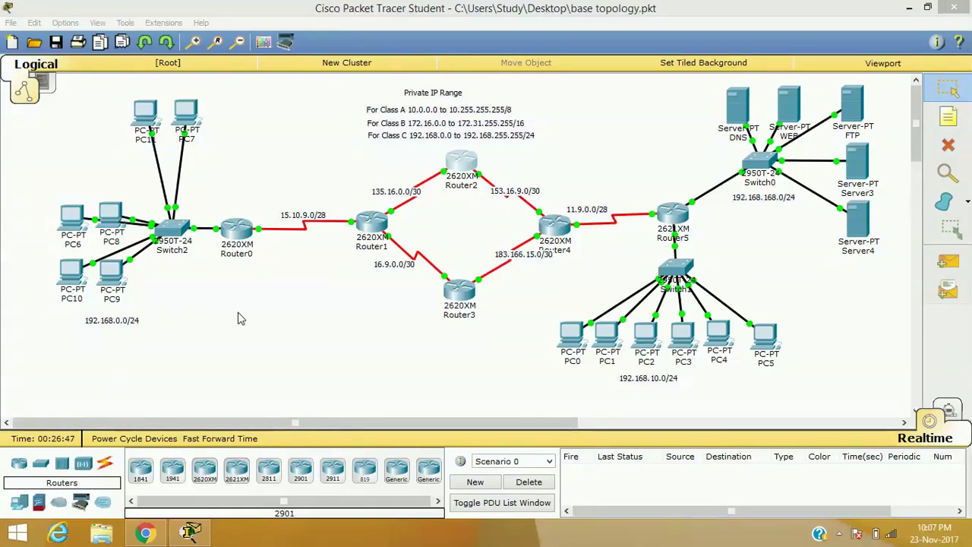
- Look at PC7's IP configuration, then close the device window
left_click(188, 122)
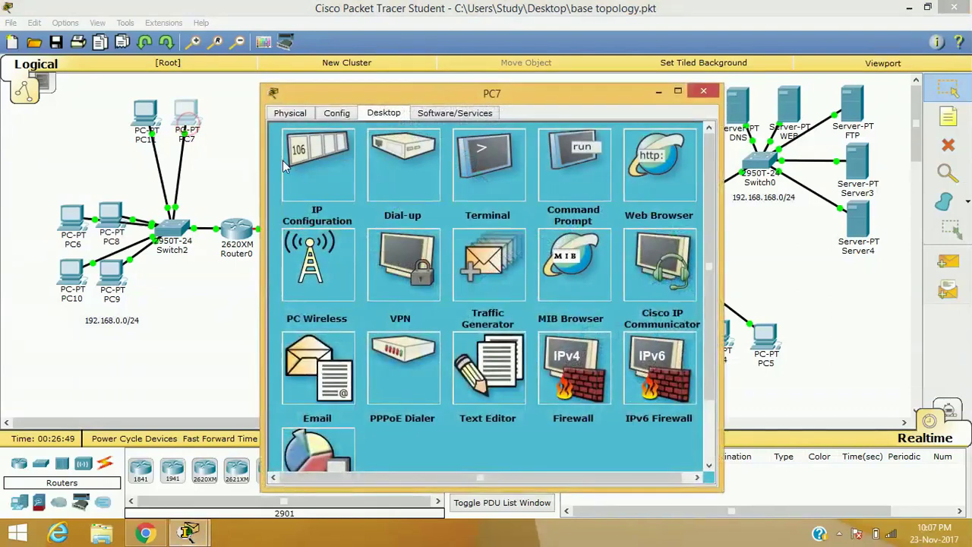
left_click(287, 165)
left_click(679, 138)
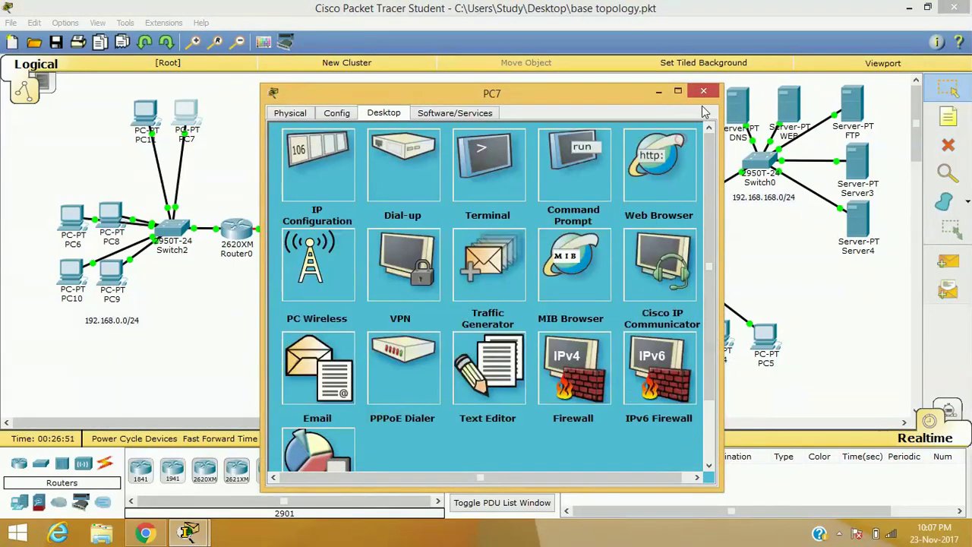
left_click(703, 91)
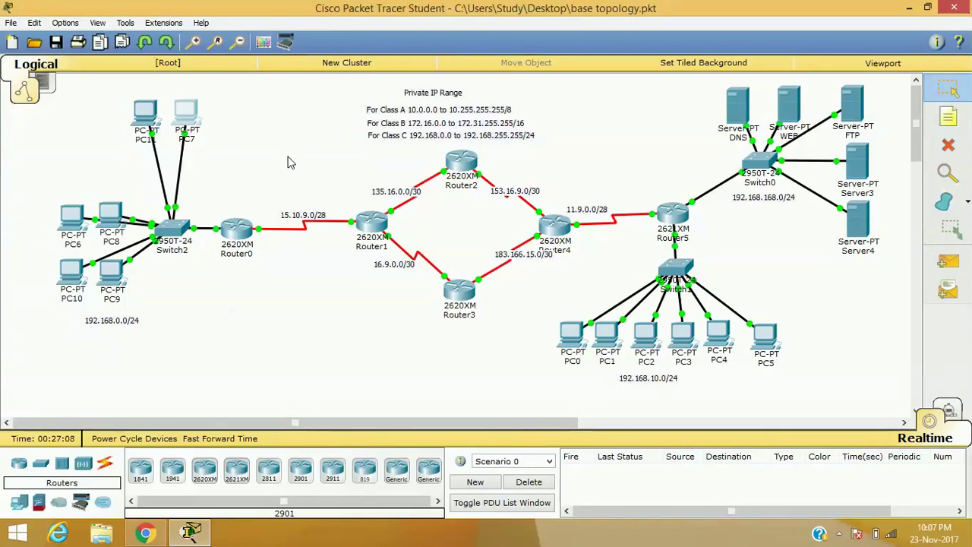
- Inspect the interface labels on the serial link between Router4 and Router5
left_click_drag(466, 167, 469, 162)
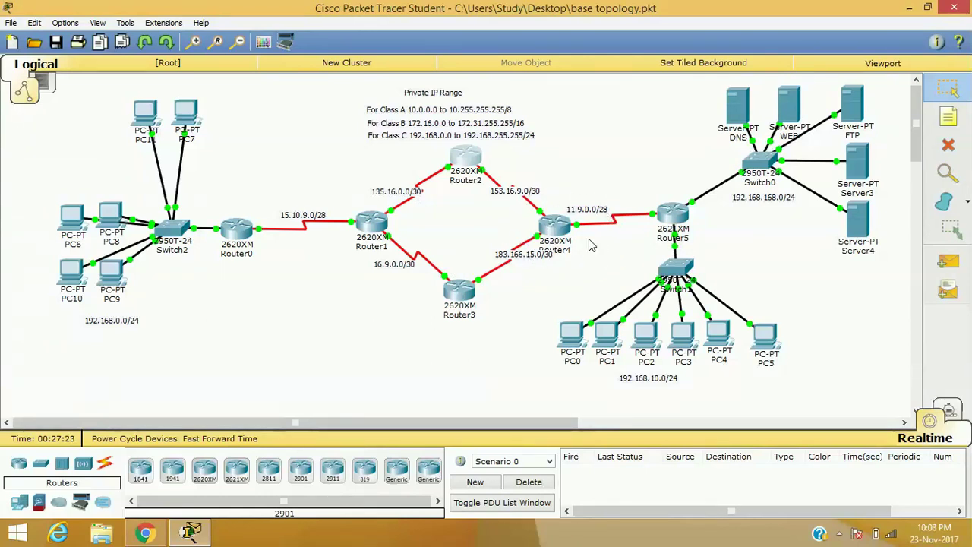
left_click_drag(646, 182, 709, 245)
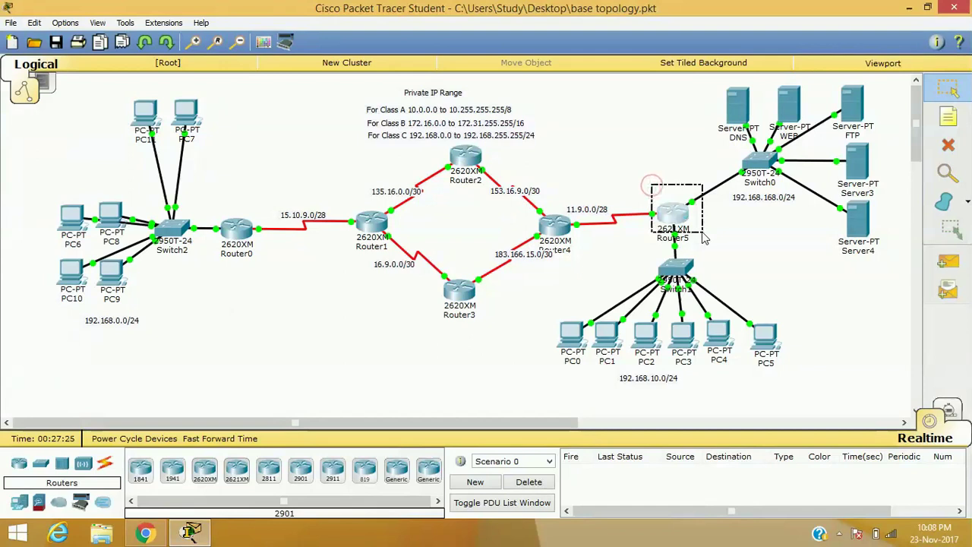
left_click(623, 177)
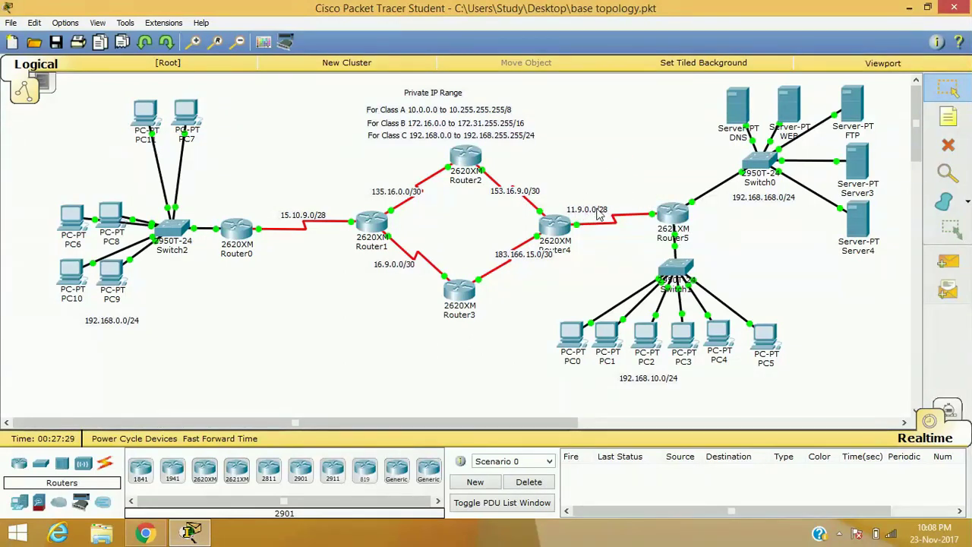
mouse_move(599, 224)
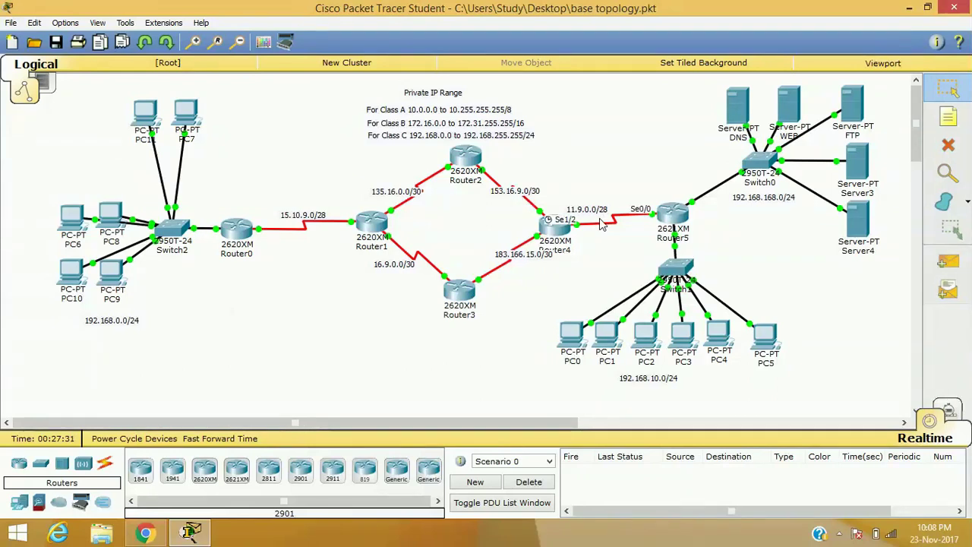
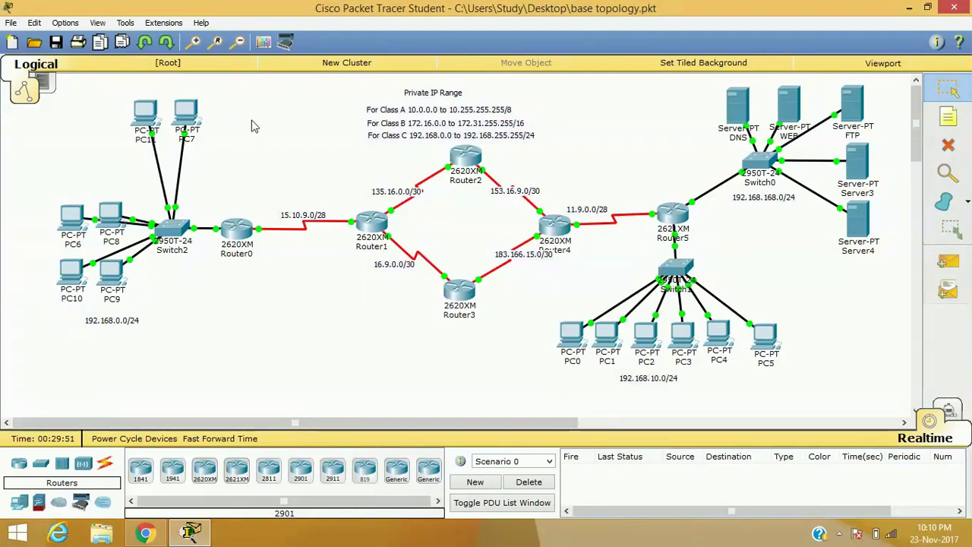
- Reposition PC11 and PC7 side by side just above PC6 and PC8 in the 192.168.0.0/24 network
left_click_drag(254, 122, 61, 410)
left_click_drag(145, 114, 100, 135)
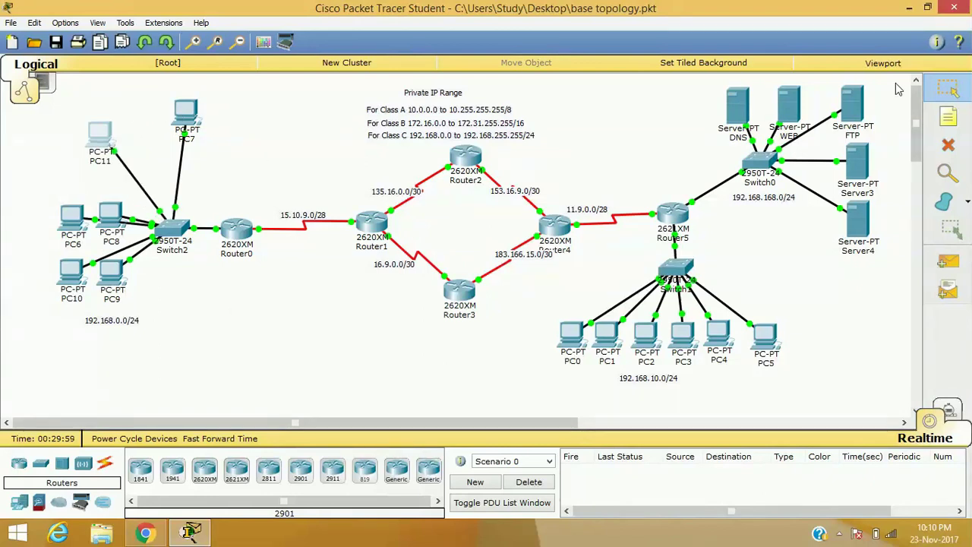
left_click_drag(185, 114, 157, 144)
left_click_drag(100, 135, 80, 154)
left_click_drag(158, 142, 119, 159)
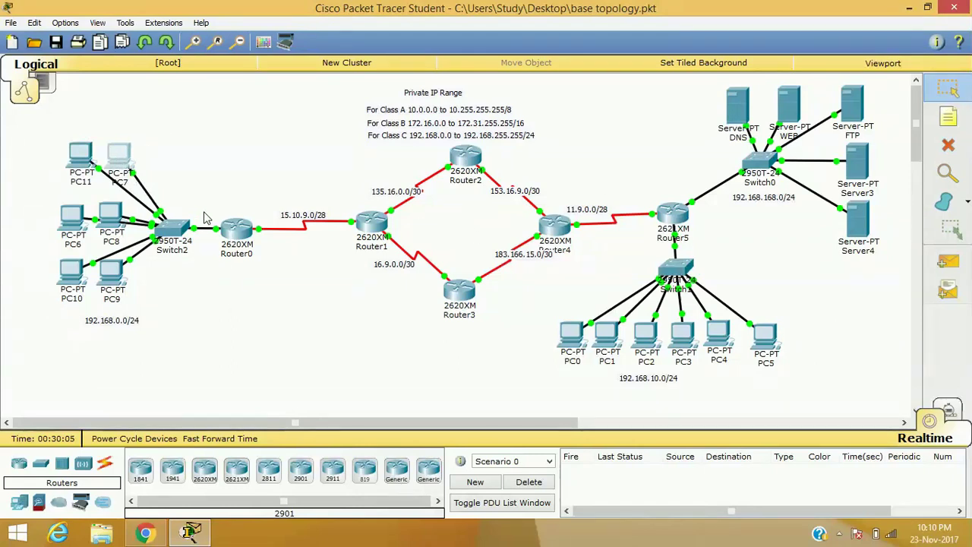
left_click_drag(259, 184, 266, 301)
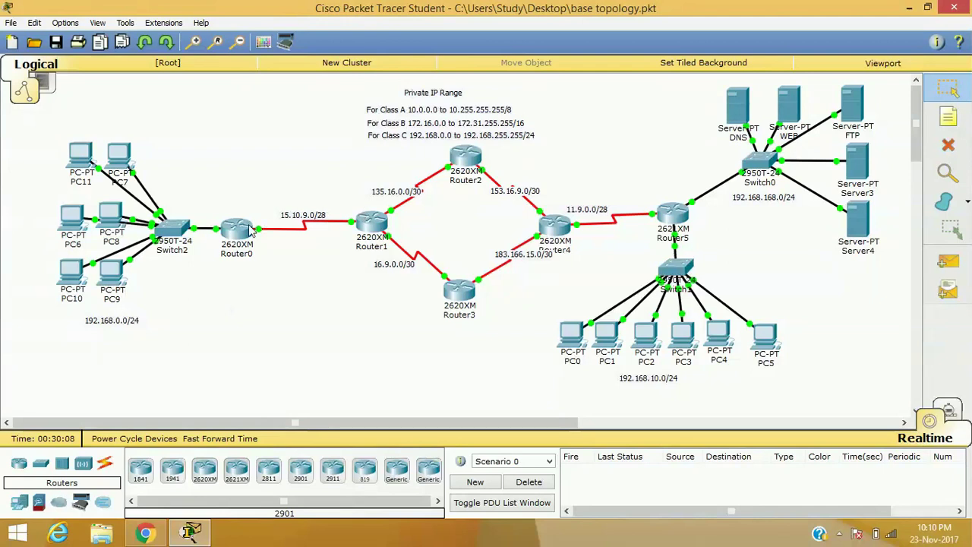
left_click_drag(262, 190, 269, 301)
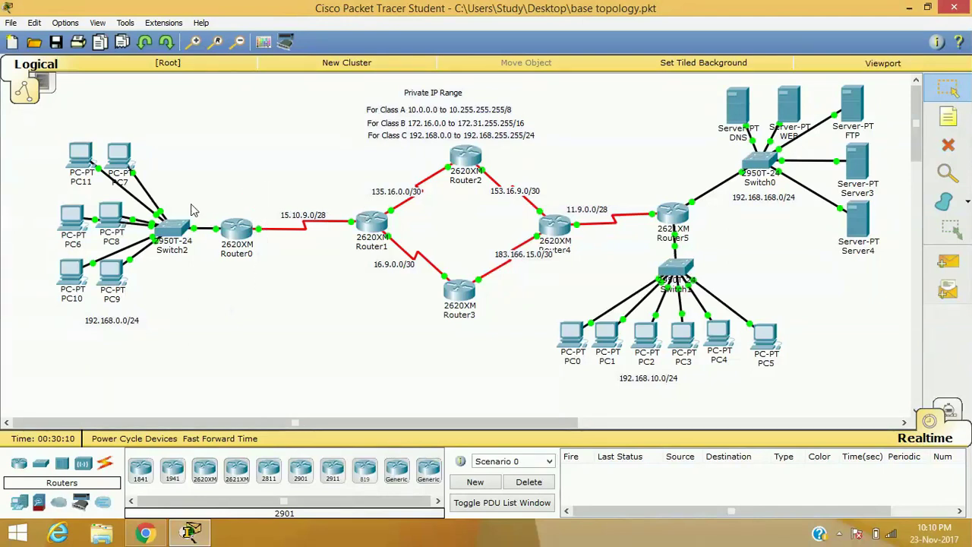
left_click_drag(174, 121, 50, 387)
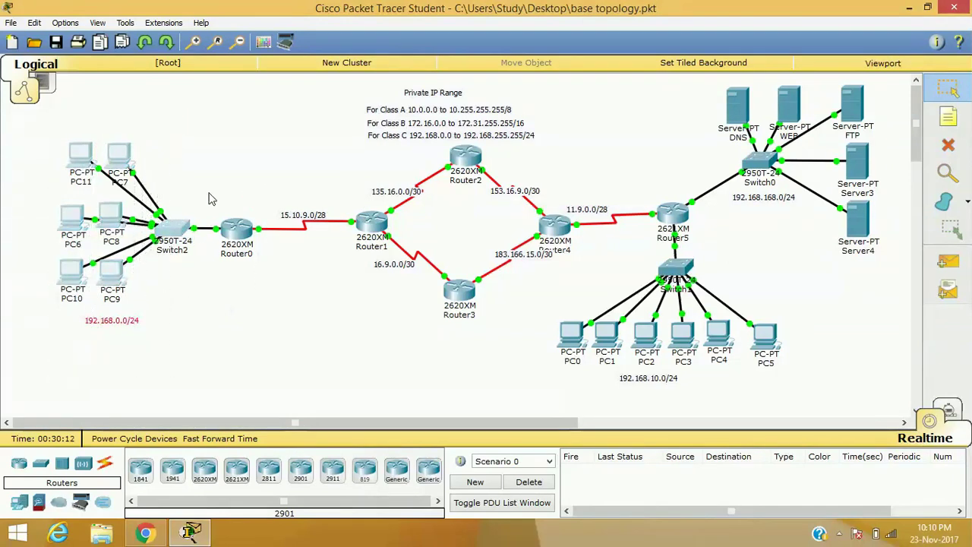
left_click_drag(191, 187, 268, 213)
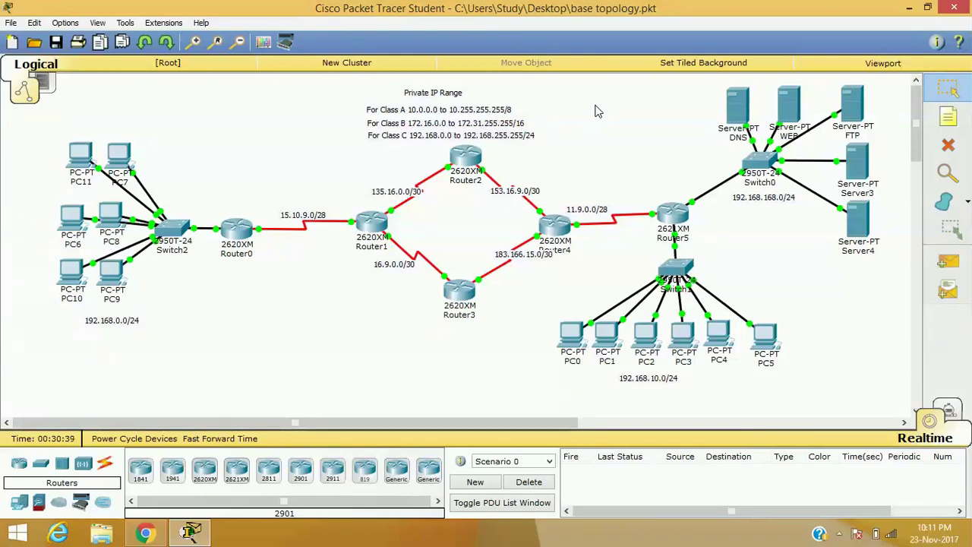
- Open Router5's command line and enter privileged mode with enable
left_click(657, 220)
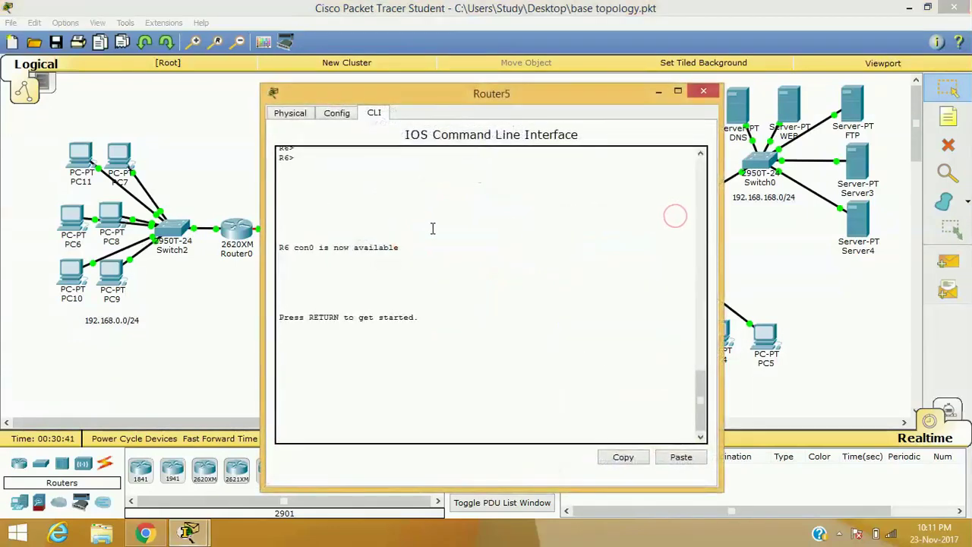
type("en")
key("Tab")
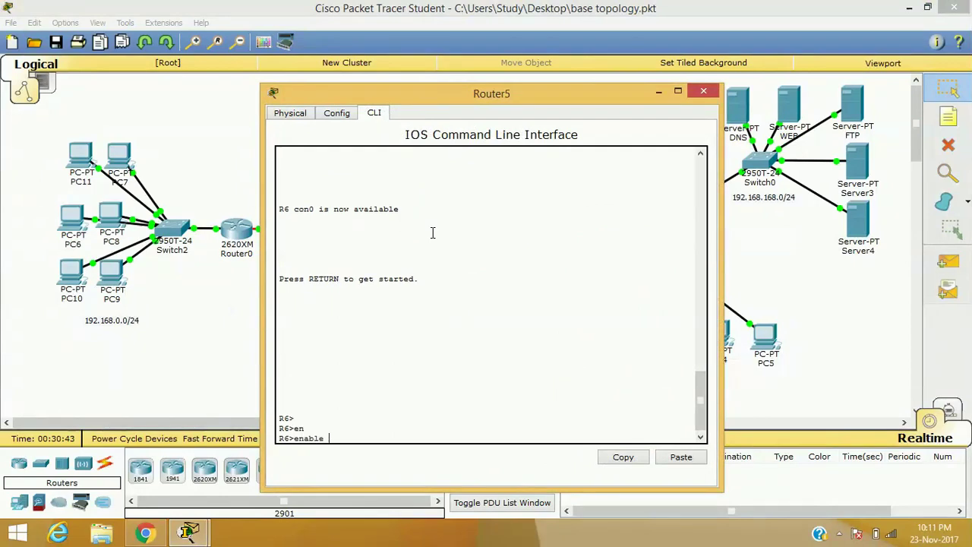
key("Return")
key("Return")
key("Return")
key("Return")
- Check Router5's access lists with show access-lists
type("sh")
key("Tab")
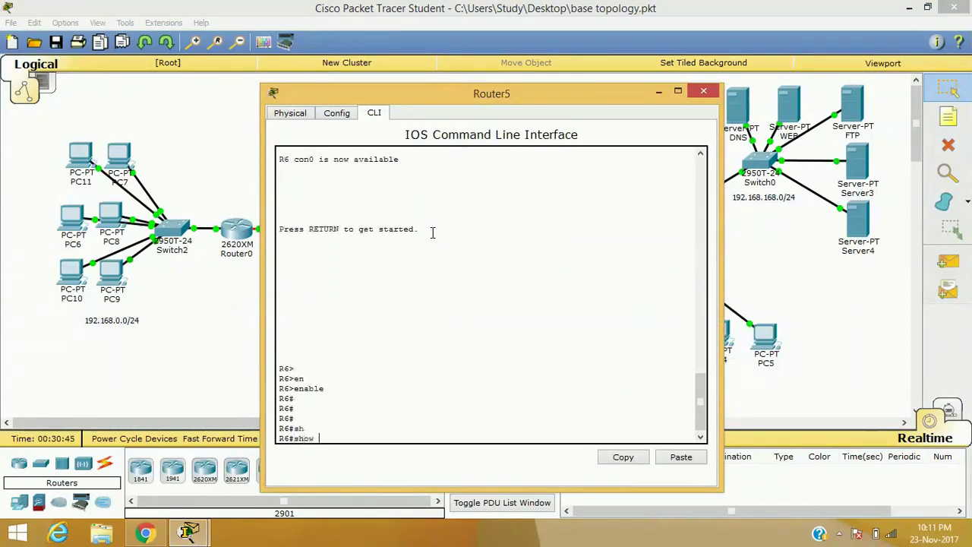
type("ac")
key("Tab")
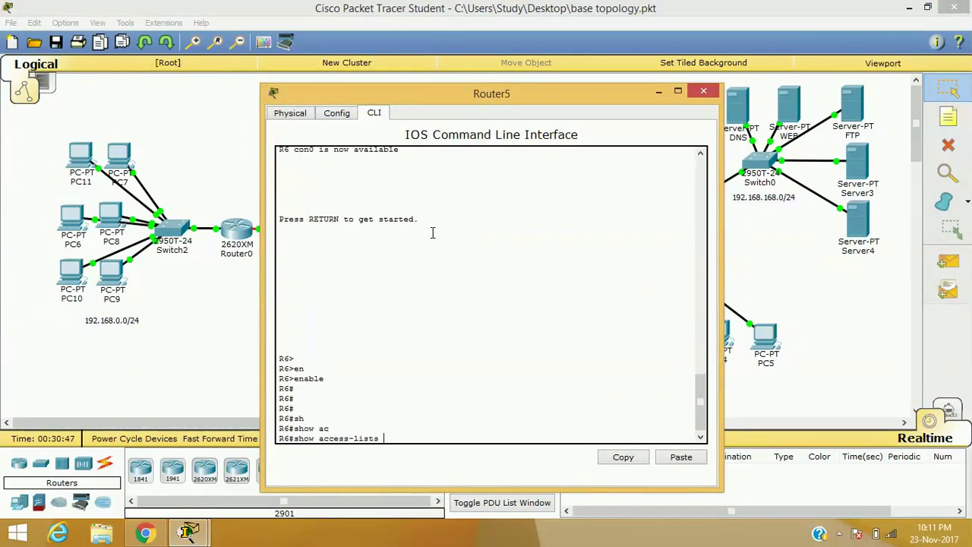
key("Return")
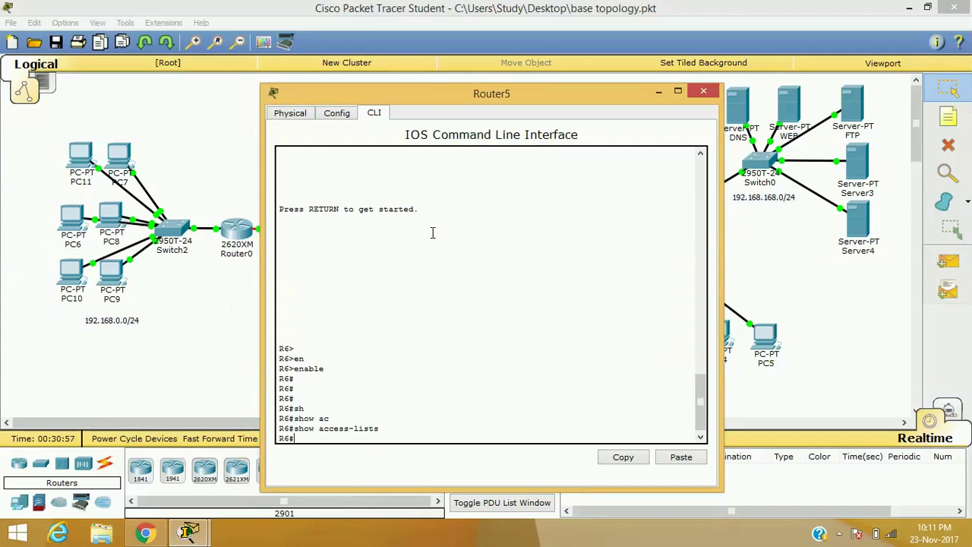
- Check Router5's NAT table with show ip nat translations, and close the router's window
type("sh")
key("Tab")
type("ip na")
key("Tab")
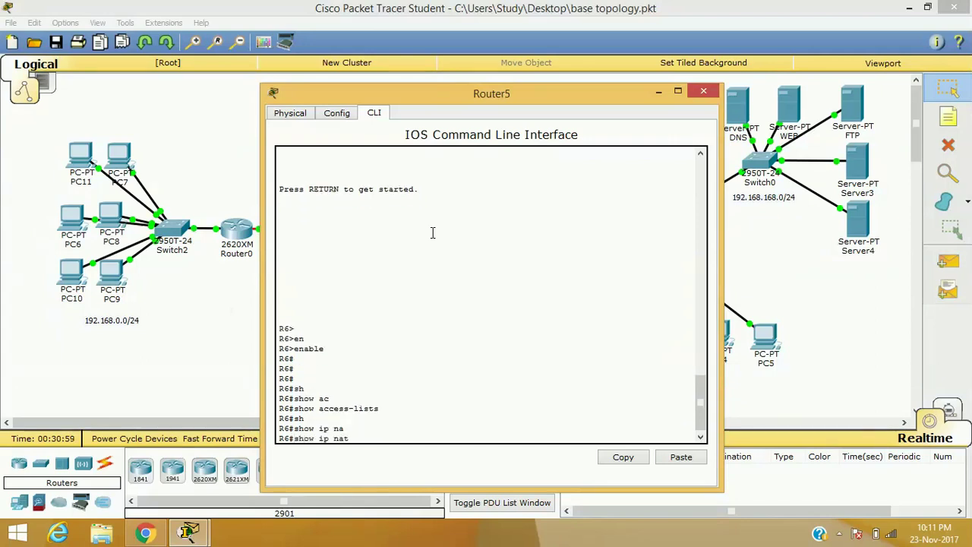
type("t")
key("Tab")
key("Return")
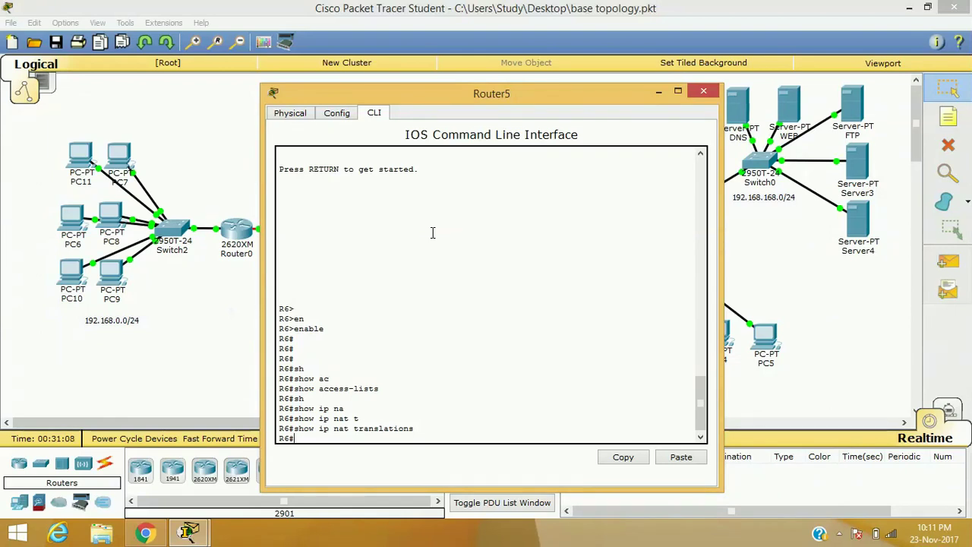
left_click(703, 90)
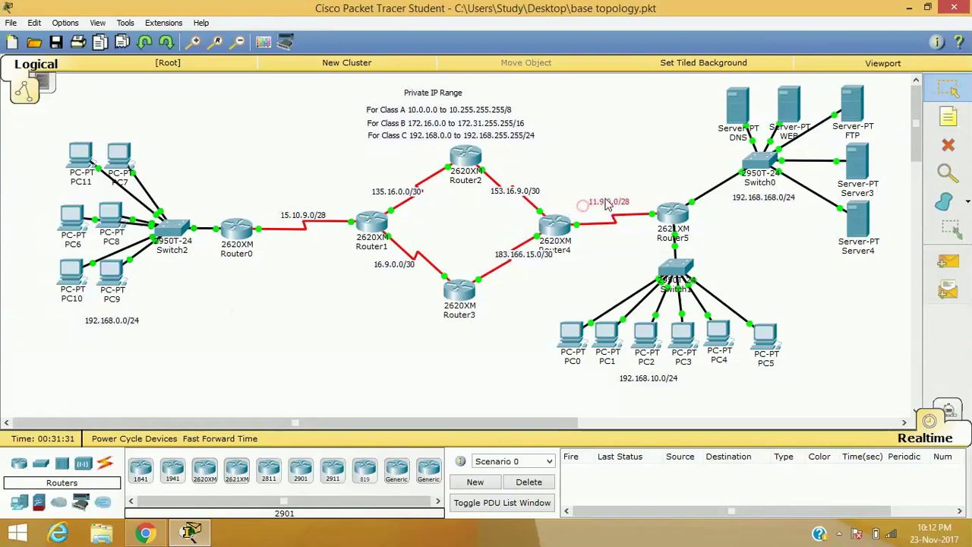
- Shift the 11.9.0.0/28 network label slightly toward Router5 along the Router4–Router5 link
left_click_drag(586, 210, 601, 206)
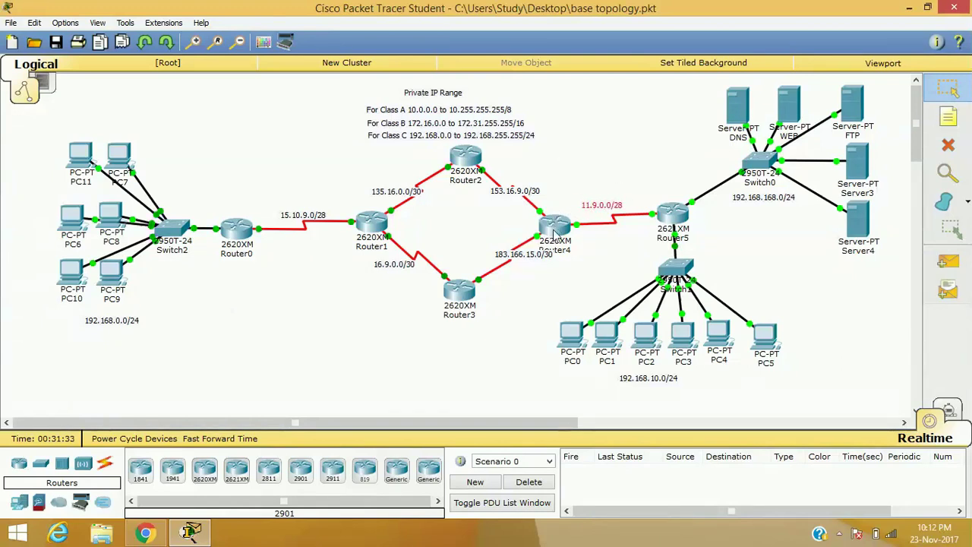
mouse_move(555, 234)
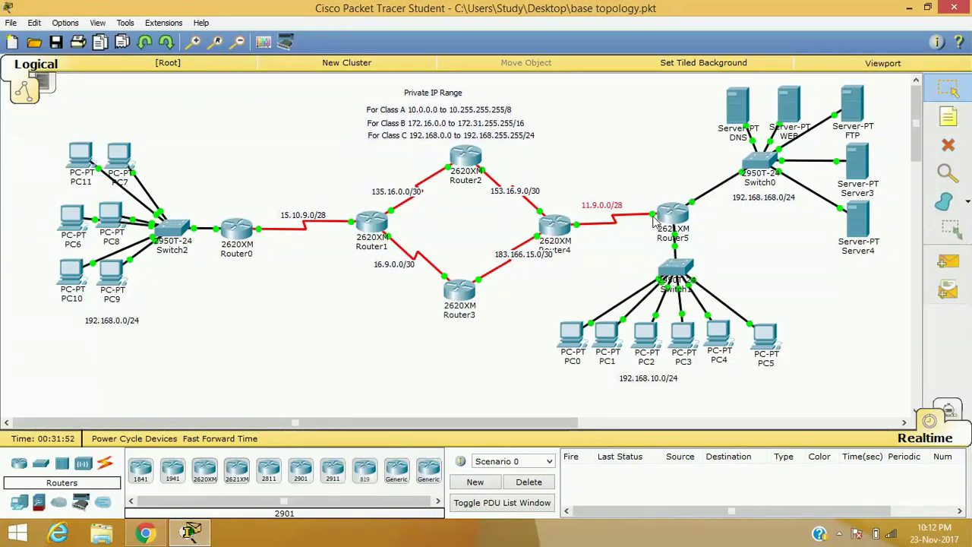
mouse_move(666, 219)
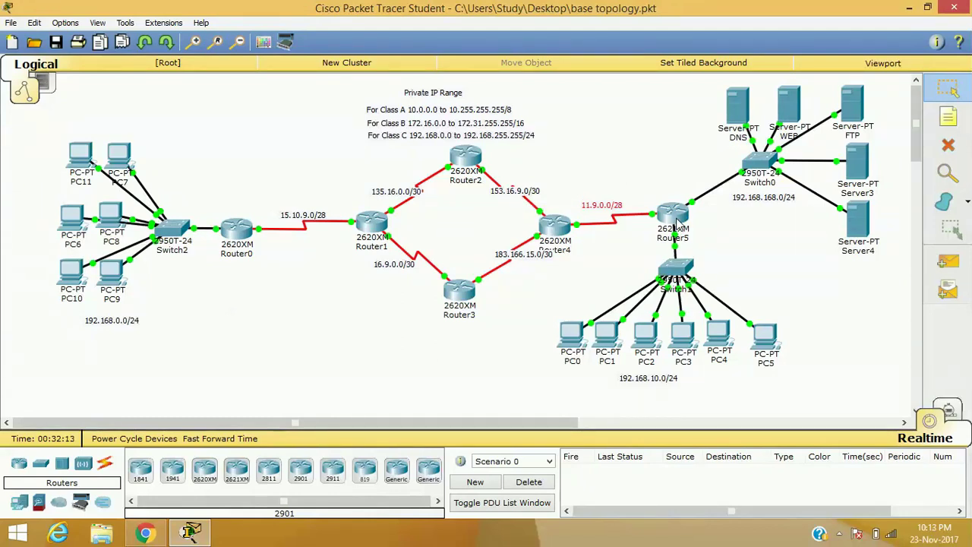
- Reopen Router5's command line, enter global configuration mode with configure t, and move the window clear of Router5 in the topology
left_click(678, 221)
left_click(467, 261)
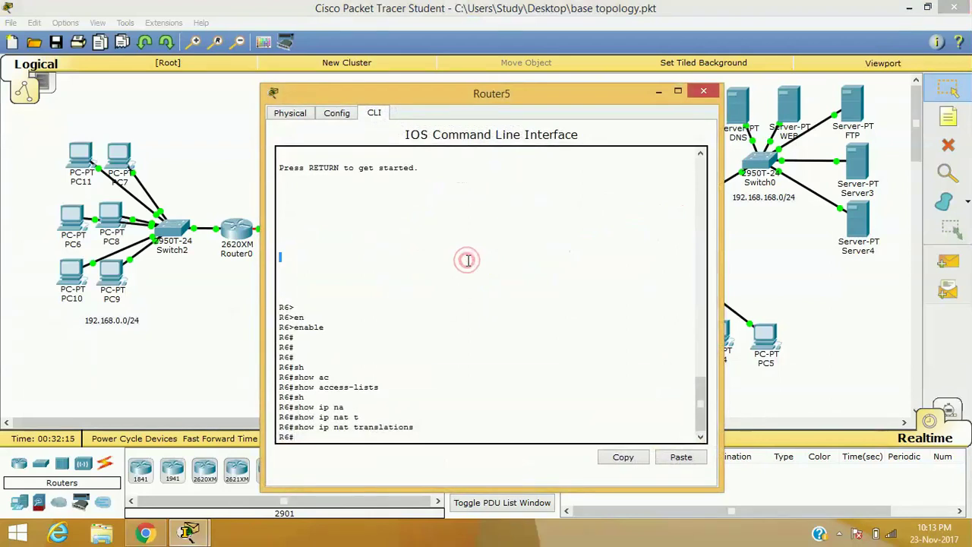
key("Return")
key("Return")
key("Return")
key("Return")
key("Return")
key("Return")
key("Return")
key("Return")
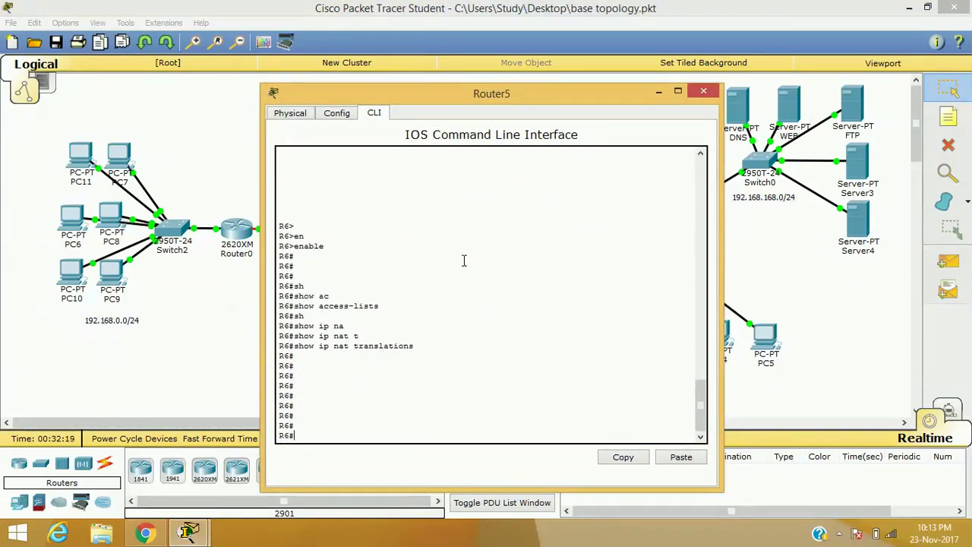
left_click_drag(486, 97, 442, 76)
left_click(276, 414)
type("conf")
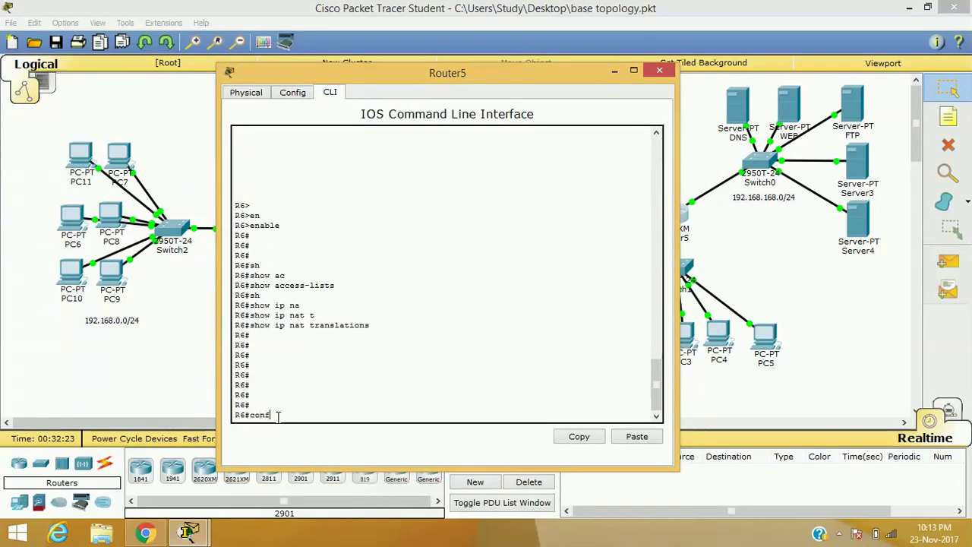
key("Tab")
type("t")
key("Return")
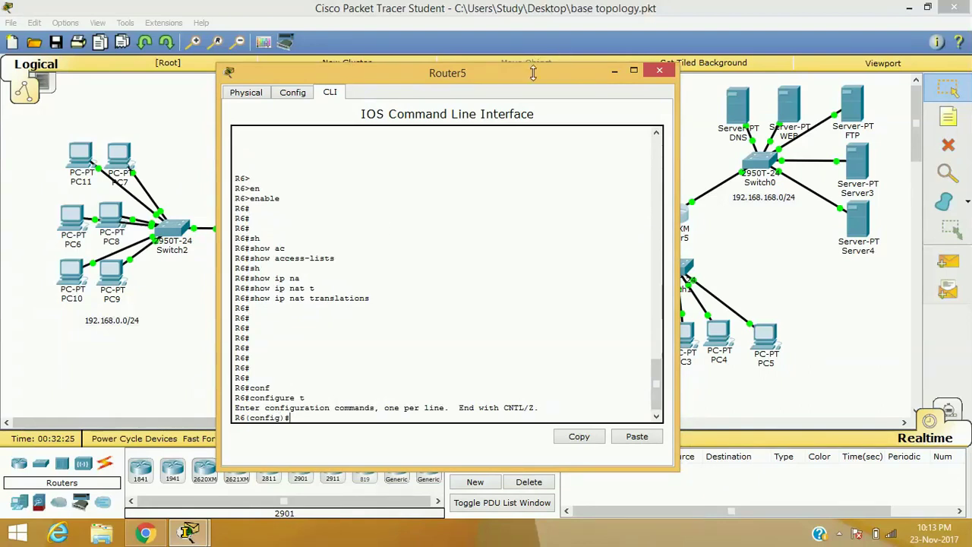
left_click_drag(534, 72, 460, 67)
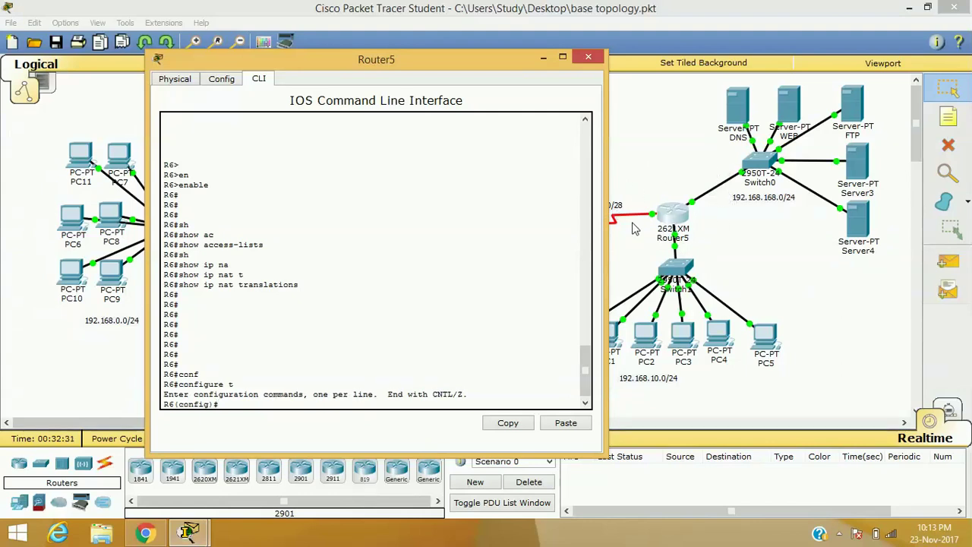
left_click(309, 260)
key("Return")
key("Return")
key("Return")
key("Return")
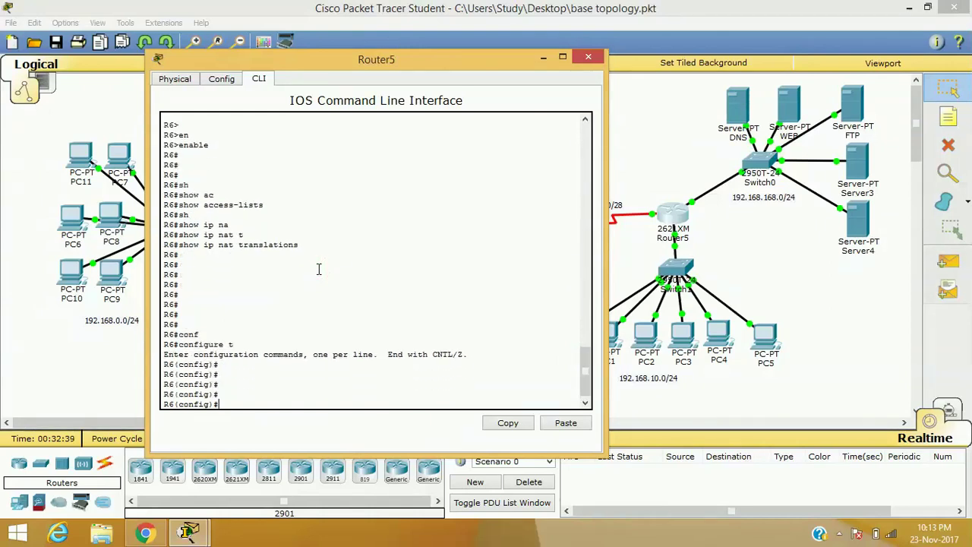
type("con")
key("Tab")
type("t")
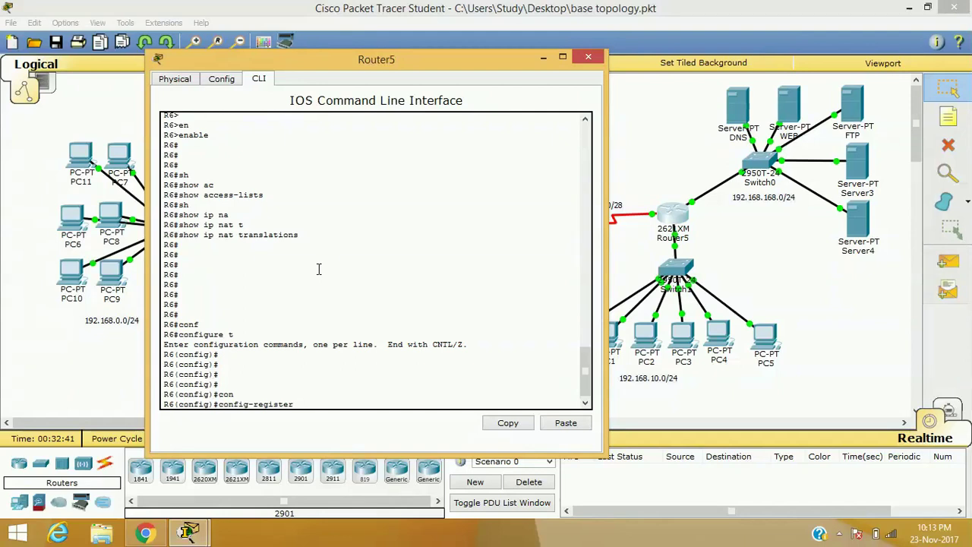
key("BackSpace")
key("BackSpace")
key("BackSpace")
key("BackSpace")
key("BackSpace")
key("BackSpace")
key("BackSpace")
key("BackSpace")
key("BackSpace")
key("BackSpace")
key("BackSpace")
key("BackSpace")
key("BackSpace")
key("BackSpace")
key("BackSpace")
- Enter interface configuration mode for serial 0/0 on Router5
type("in")
key("Tab")
type("se")
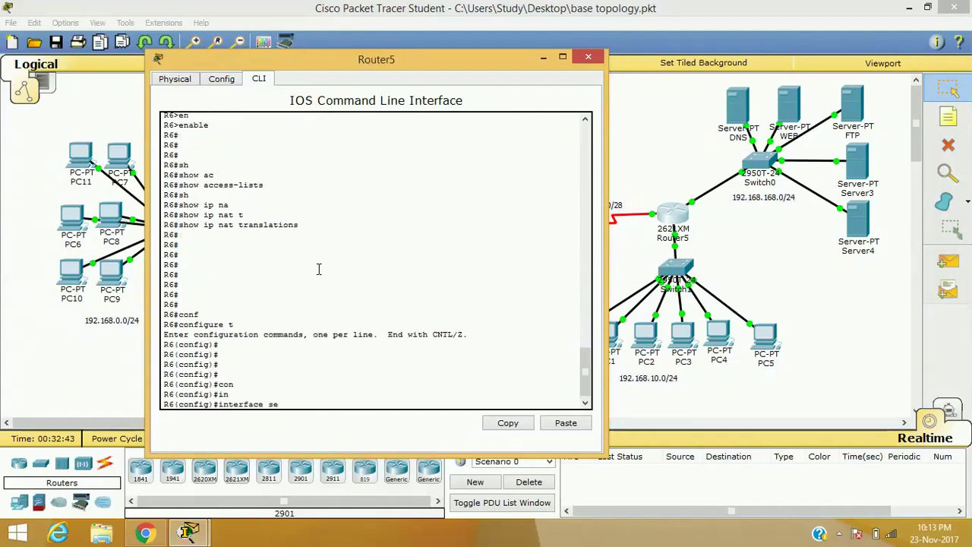
key("Tab")
type("0/0")
key("Return")
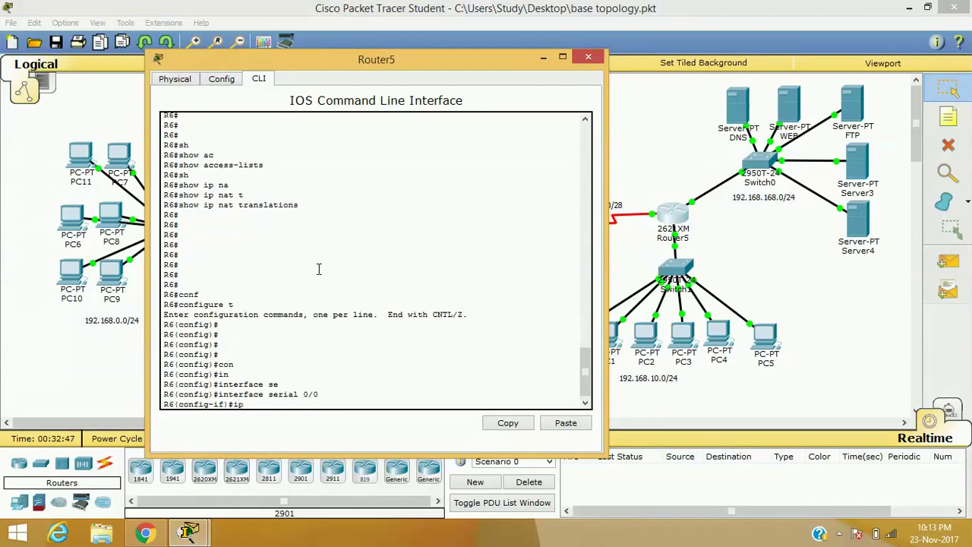
- Mark serial 0/0 as the NAT outside interface with ip nat outside, and exit to global configuration mode
type("ip na")
key("Tab")
type("ou")
key("Tab")
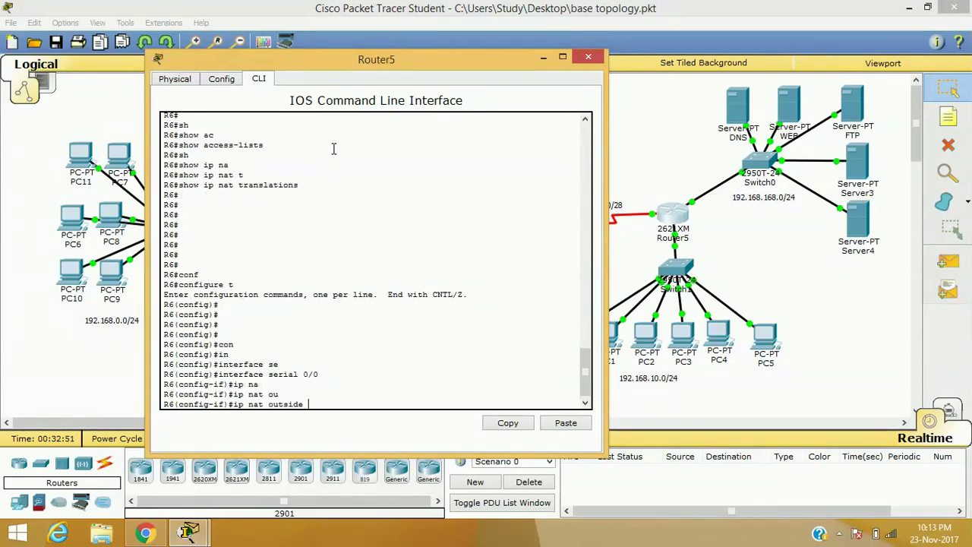
key("Return")
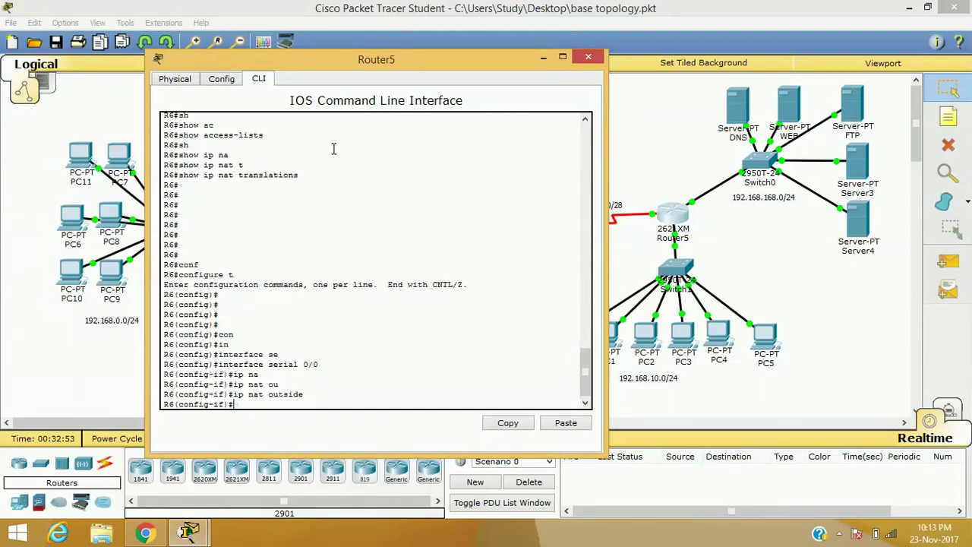
type("exit")
key("Return")
type("in")
key("Tab")
type("se")
key("Tab")
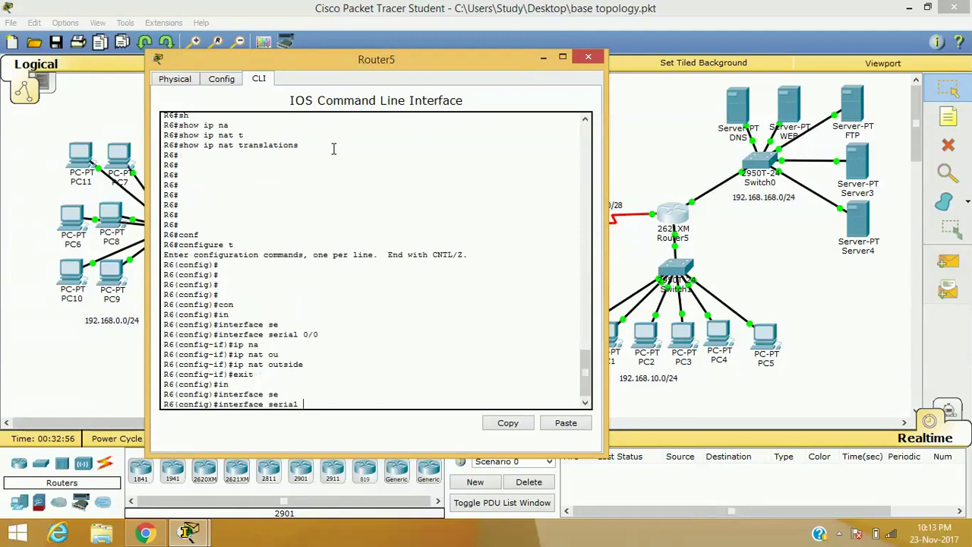
type("0/0")
key("Return")
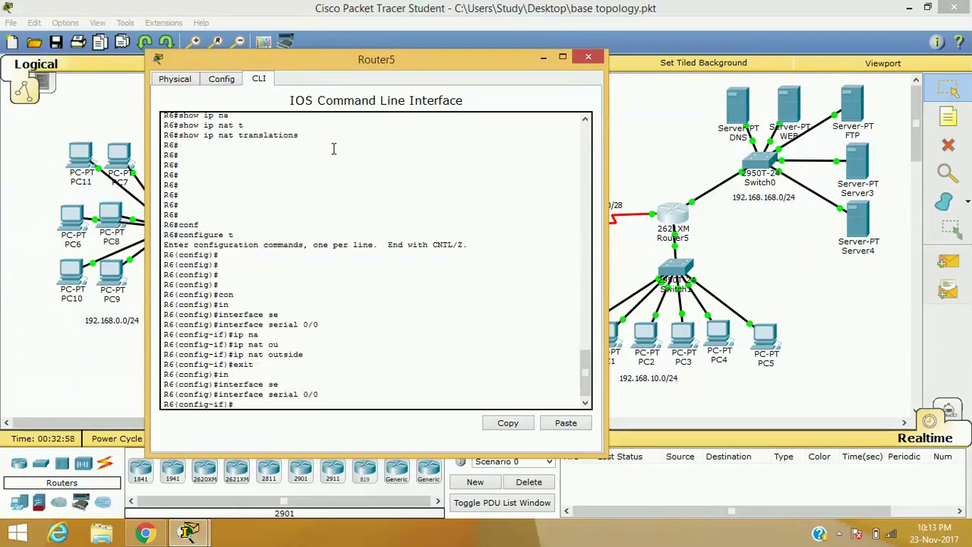
type("exit")
key("Return")
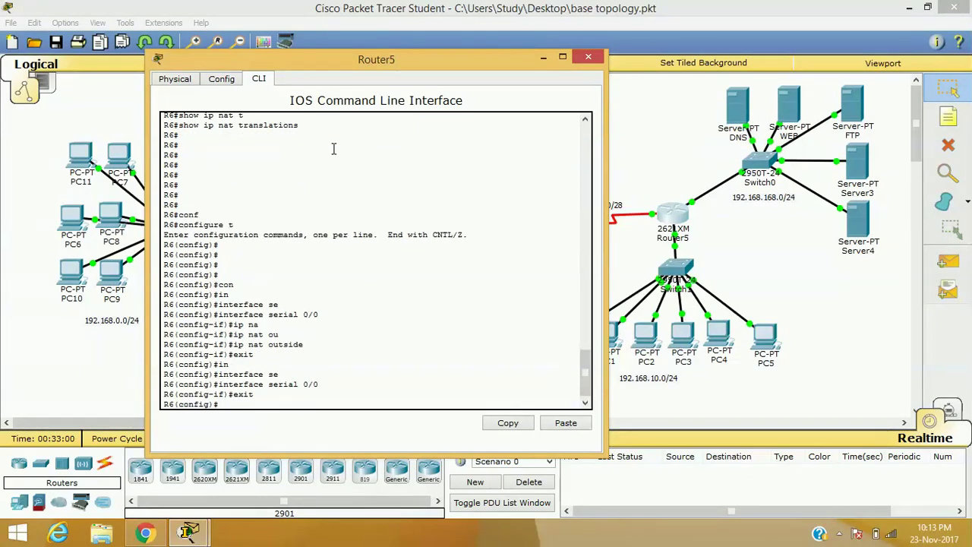
- Enter interface configuration mode for fastEthernet 0/0 on Router5
type("in")
key("Tab")
type("se")
key("Tab")
type("0/")
key("BackSpace")
key("BackSpace")
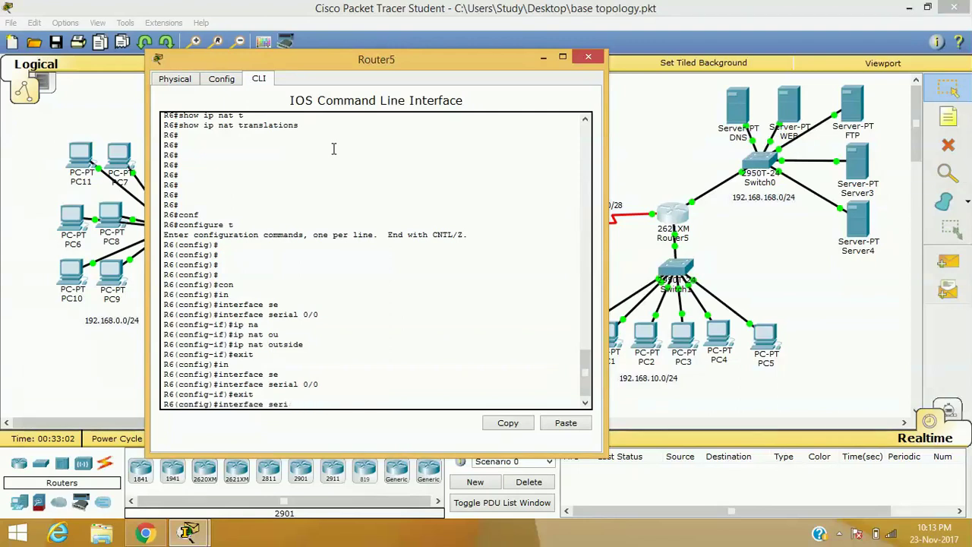
key("BackSpace")
type("f")
key("Tab")
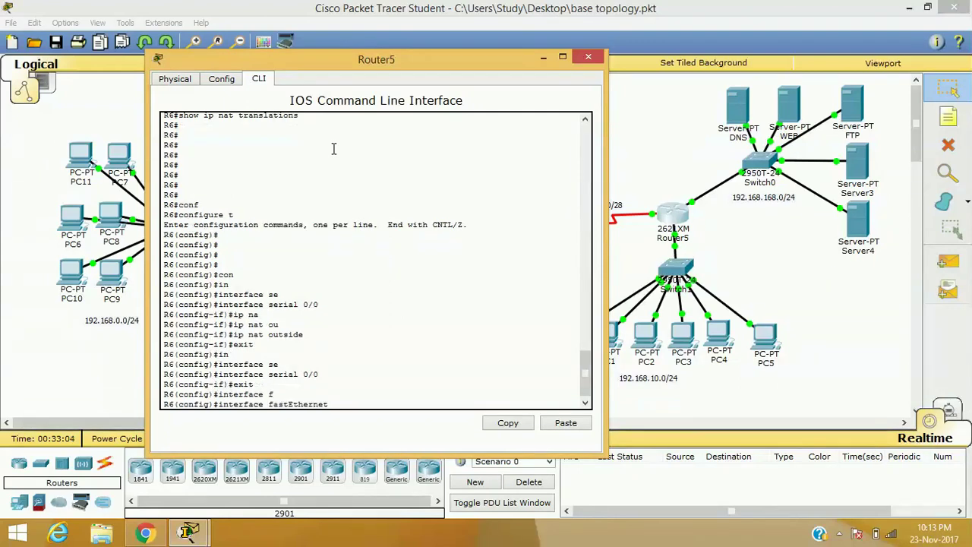
type("0/0")
key("Return")
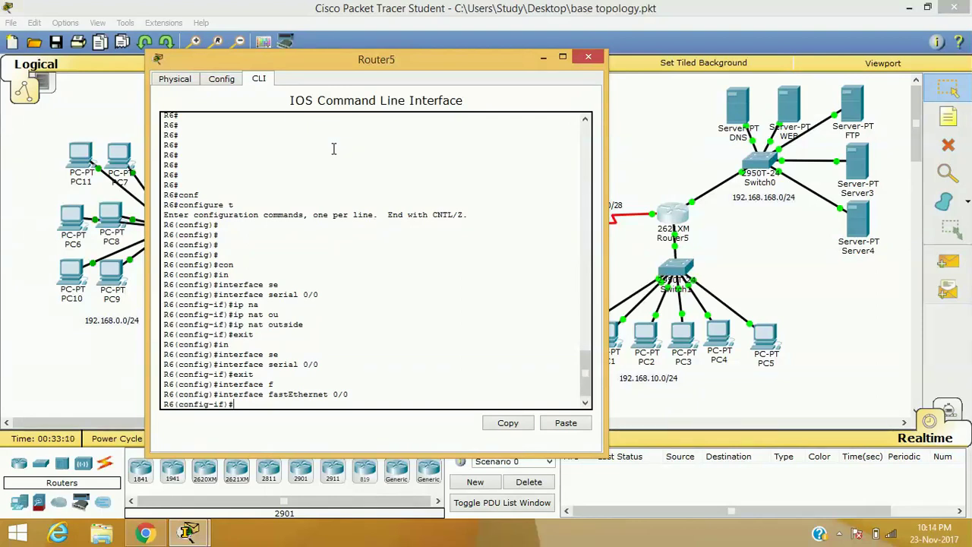
- Mark fastEthernet 0/0 as the NAT inside interface with ip nat inside, and exit to global configuration mode
type("ip na")
key("Tab")
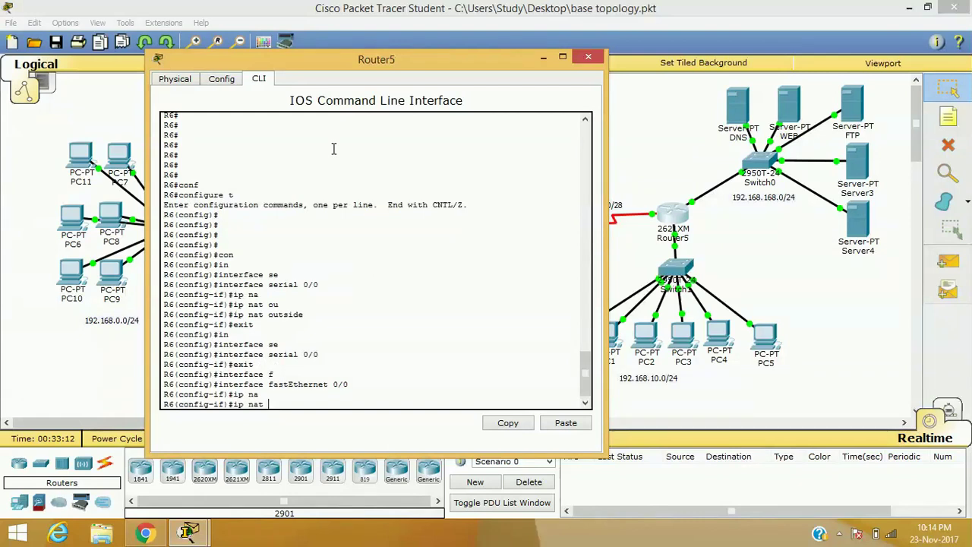
type("in")
key("Tab")
key("Return")
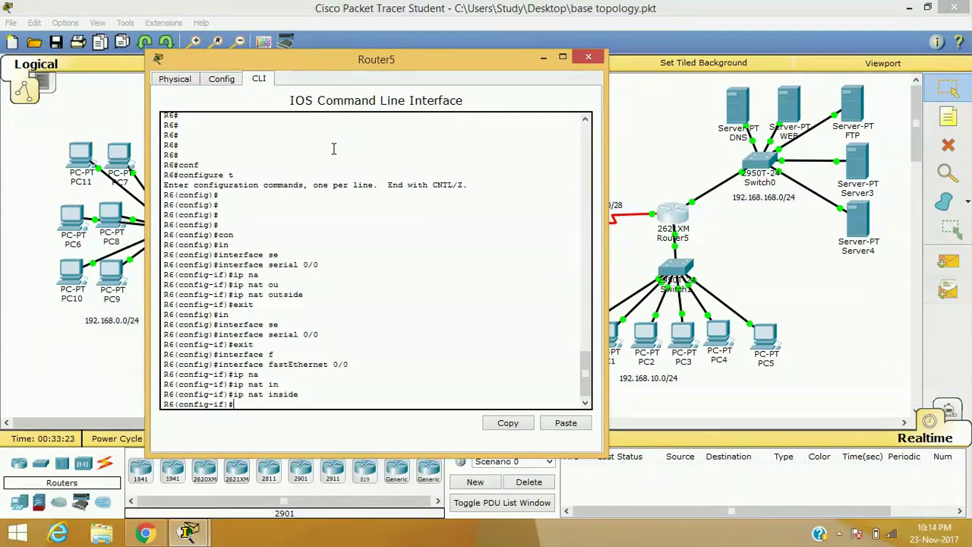
type("t")
key("Return")
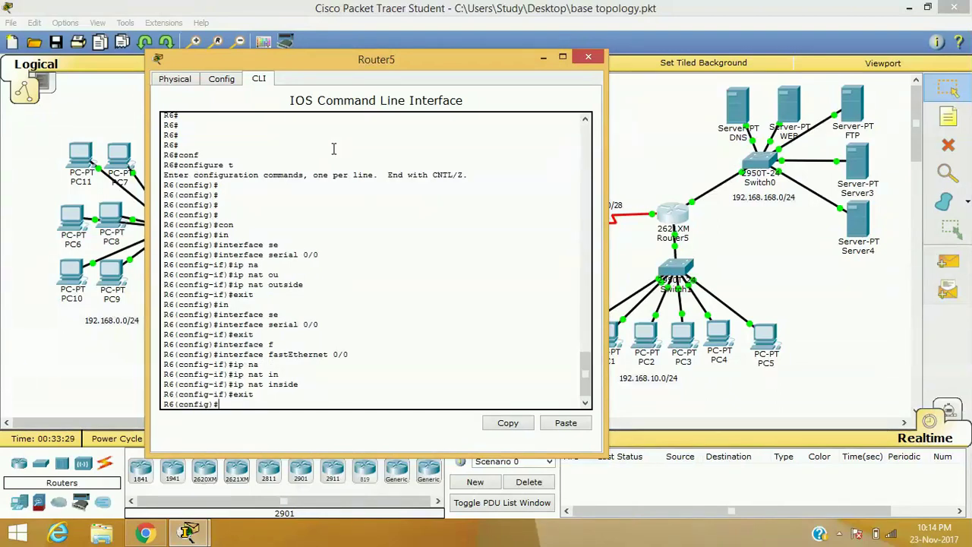
- Close Router5's window and examine the links around Router5 in the topology
left_click(586, 58)
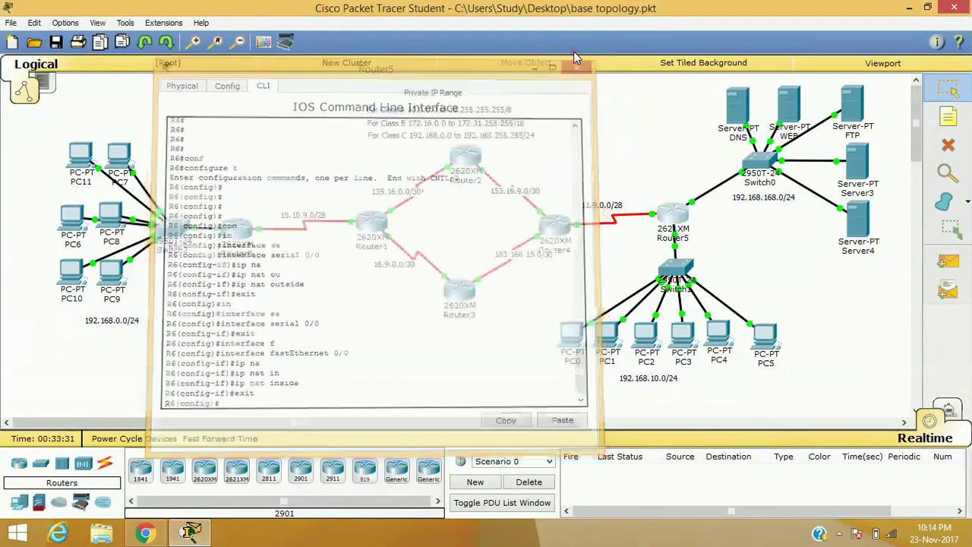
left_click_drag(644, 169, 654, 260)
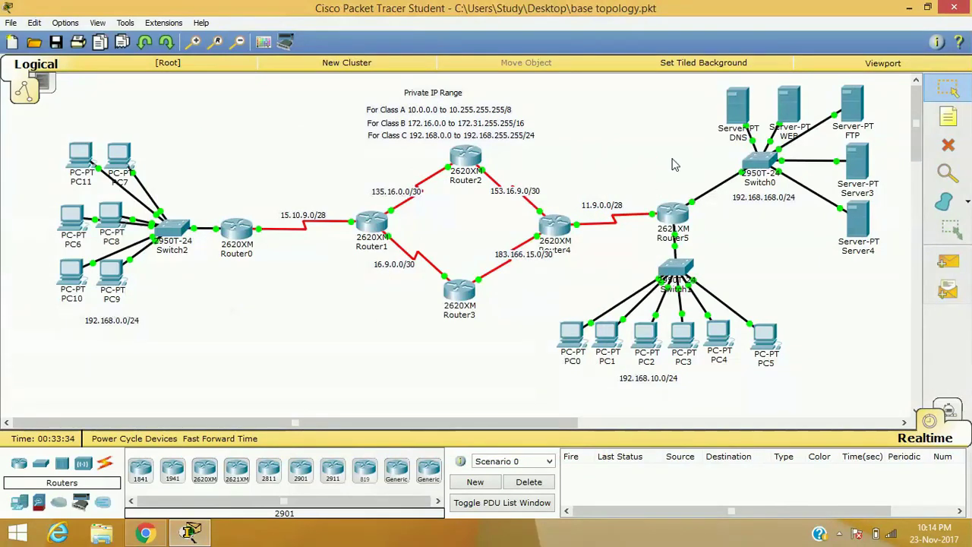
left_click_drag(671, 158, 715, 242)
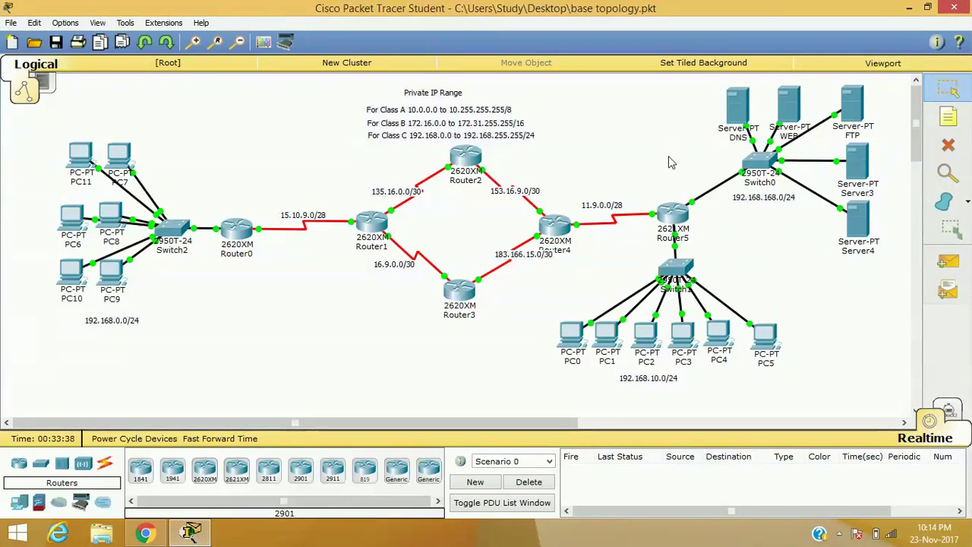
left_click_drag(668, 156, 709, 228)
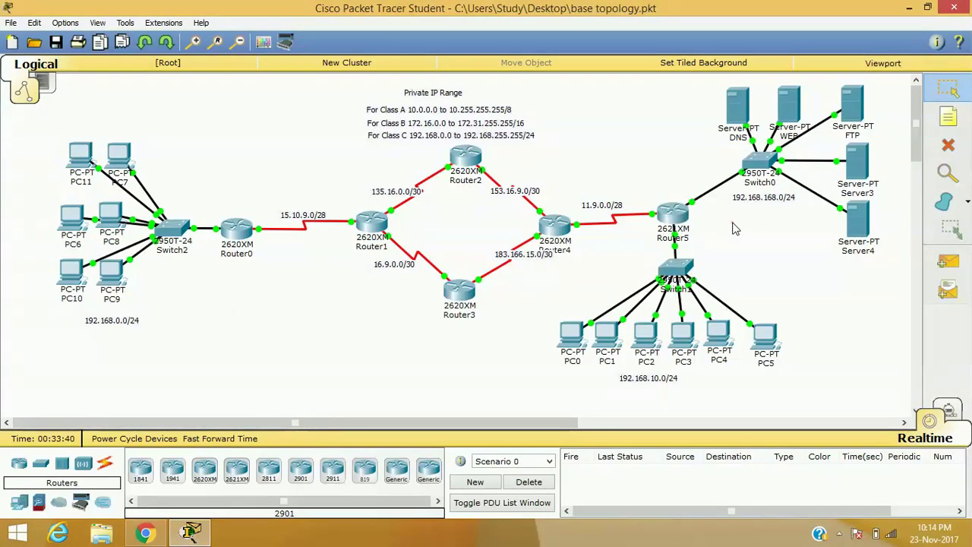
- Reopen Router5's command line, review the NAT commands entered for serial 0/0 and fastEthernet 0/0, and close the window
left_click(673, 221)
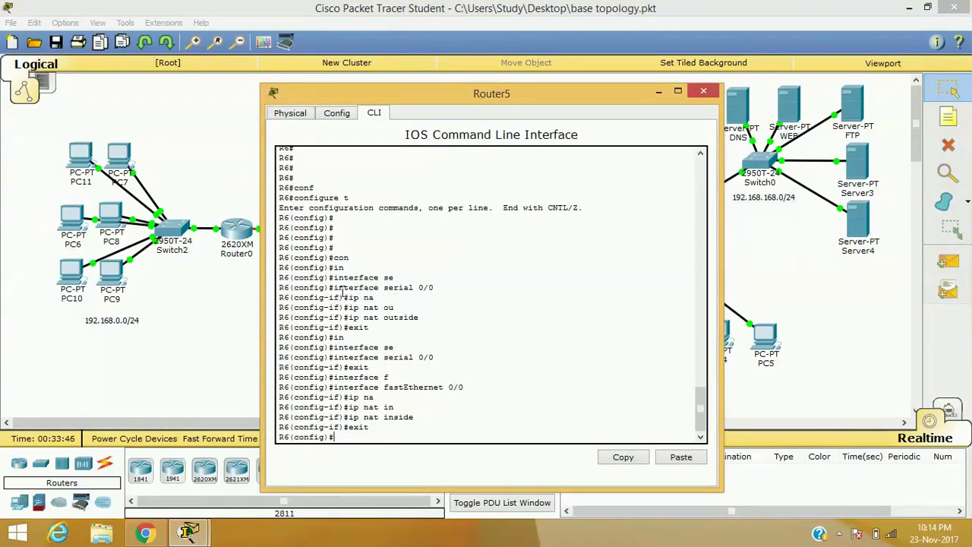
left_click_drag(334, 288, 435, 289)
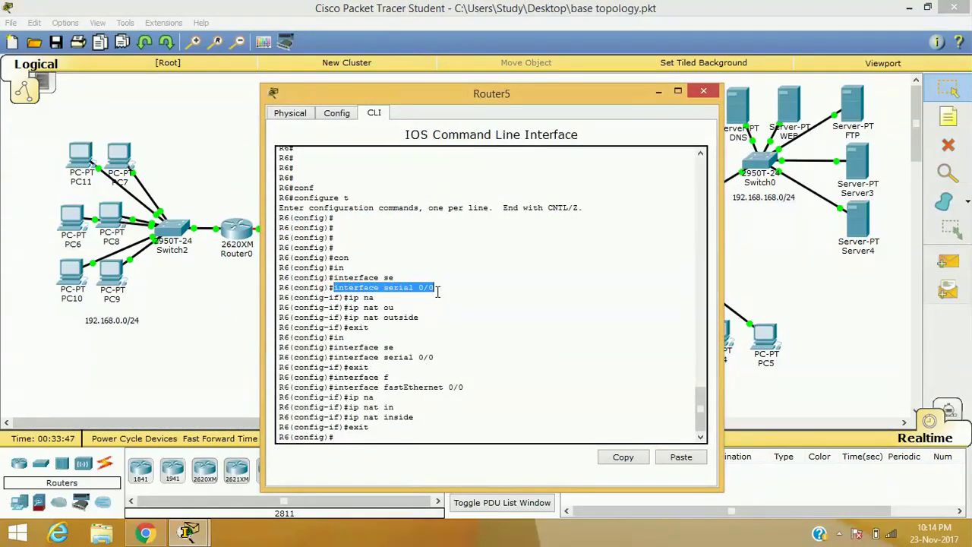
left_click_drag(344, 317, 443, 318)
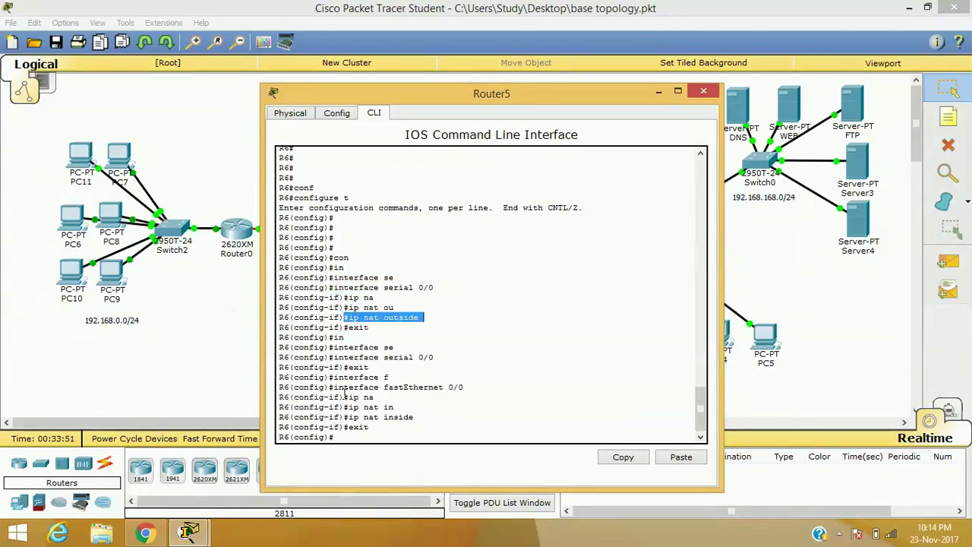
left_click_drag(332, 388, 491, 386)
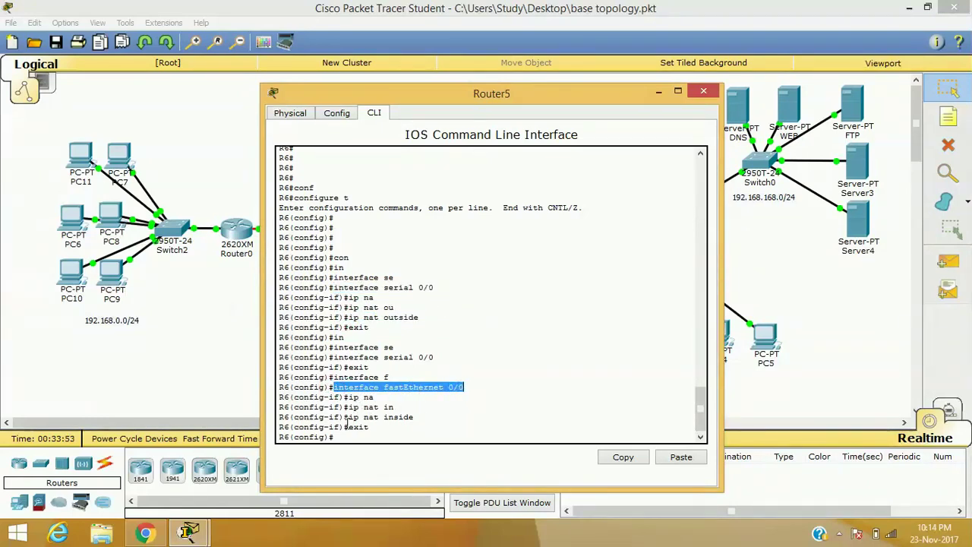
left_click_drag(348, 417, 424, 420)
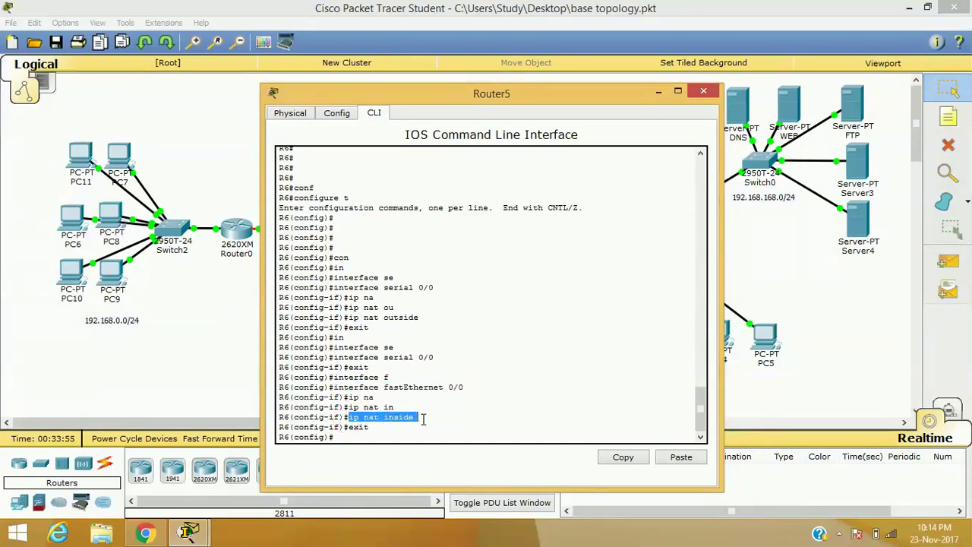
left_click(495, 366)
left_click(705, 91)
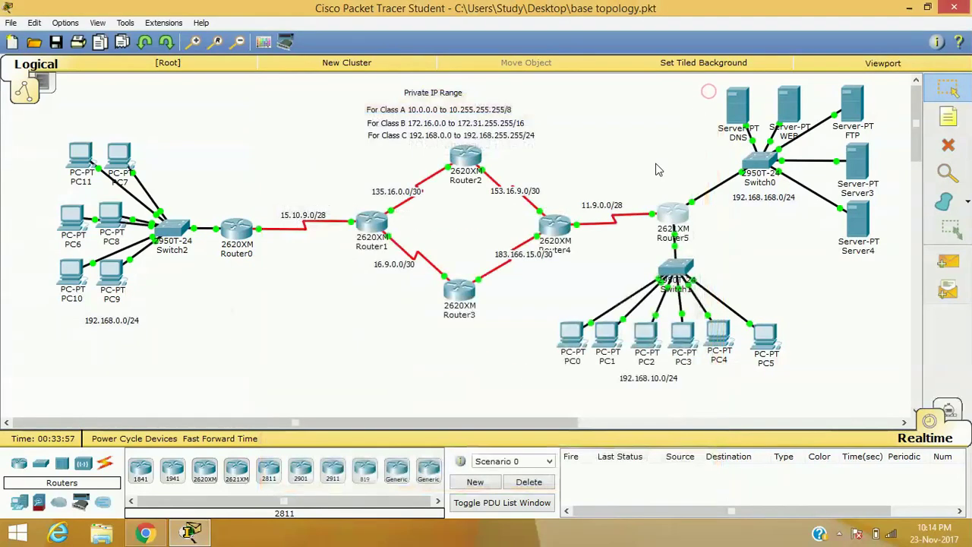
- Reopen Router5's command line, move the window clear of Router5 in the topology, and add several blank prompt lines
left_click(675, 216)
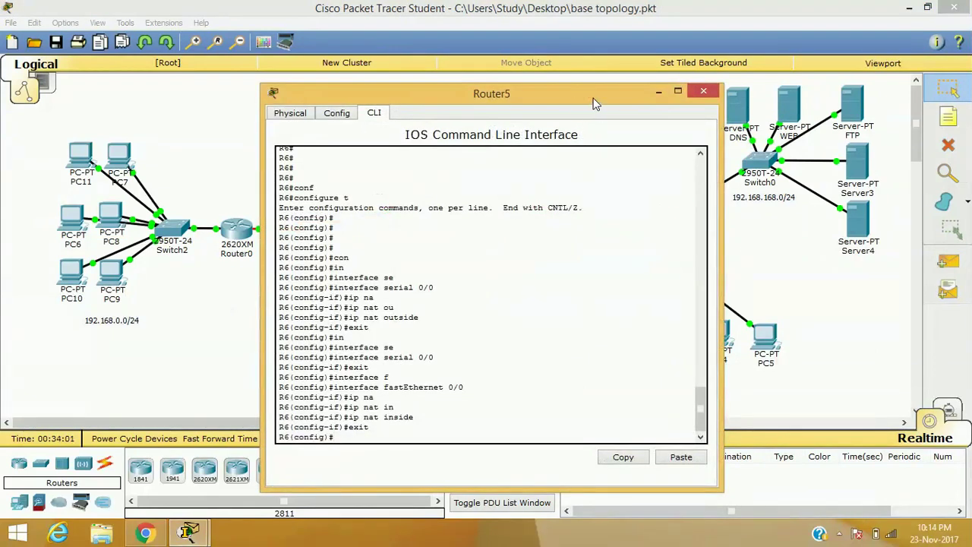
left_click_drag(591, 97, 418, 71)
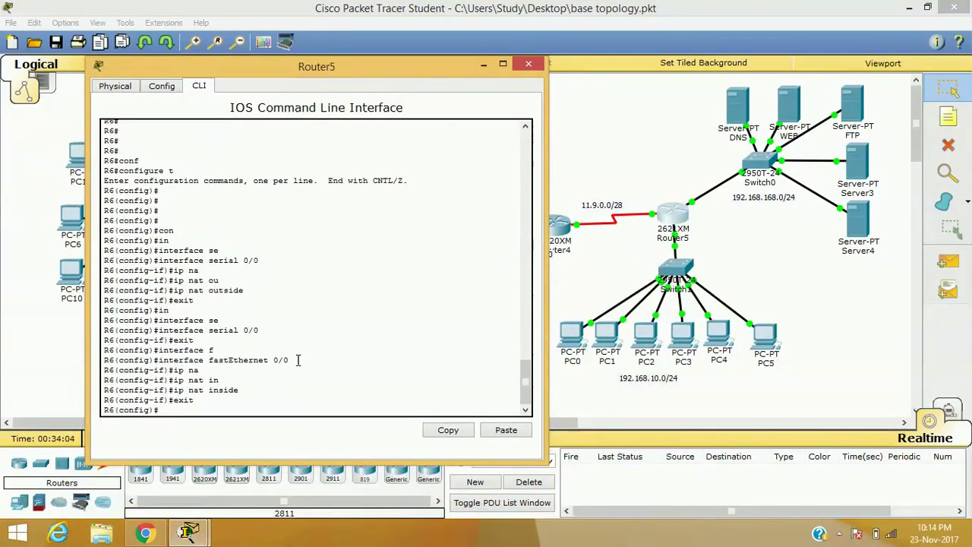
left_click(201, 401)
key("Return")
key("Return")
key("Return")
key("Return")
key("Return")
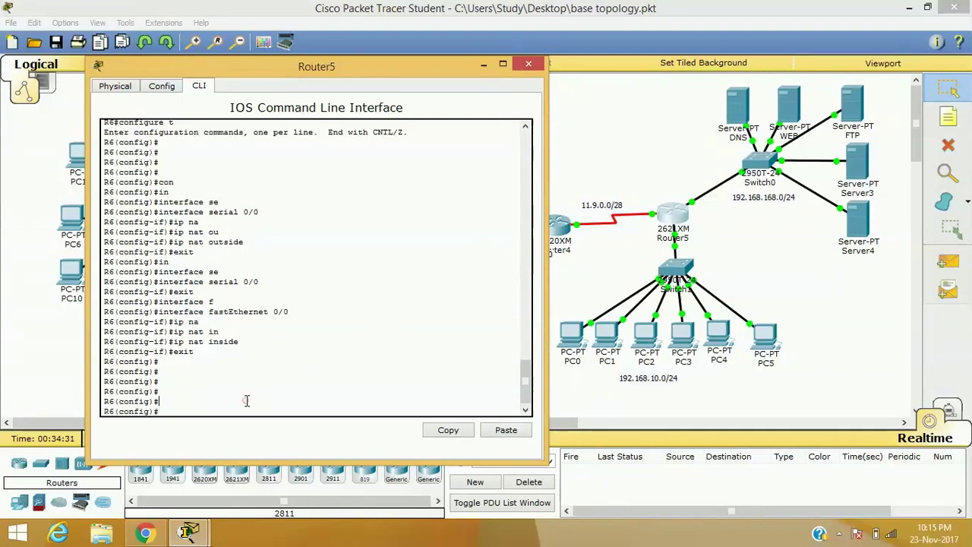
key("Return")
key("Return")
key("Return")
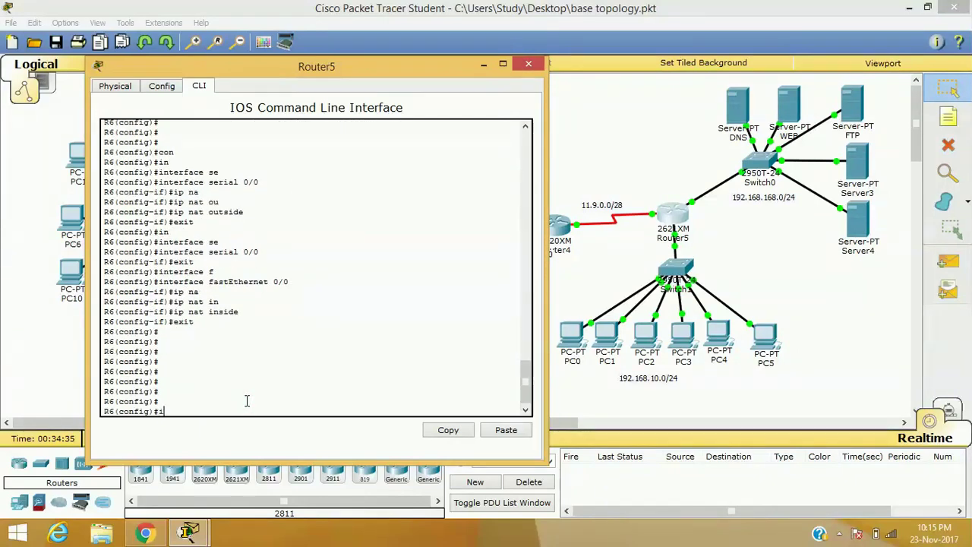
- Map inside address 192.168.168.2 to 11.9.0.3 with ip nat inside source static on Router5
type("ip na")
key("Tab")
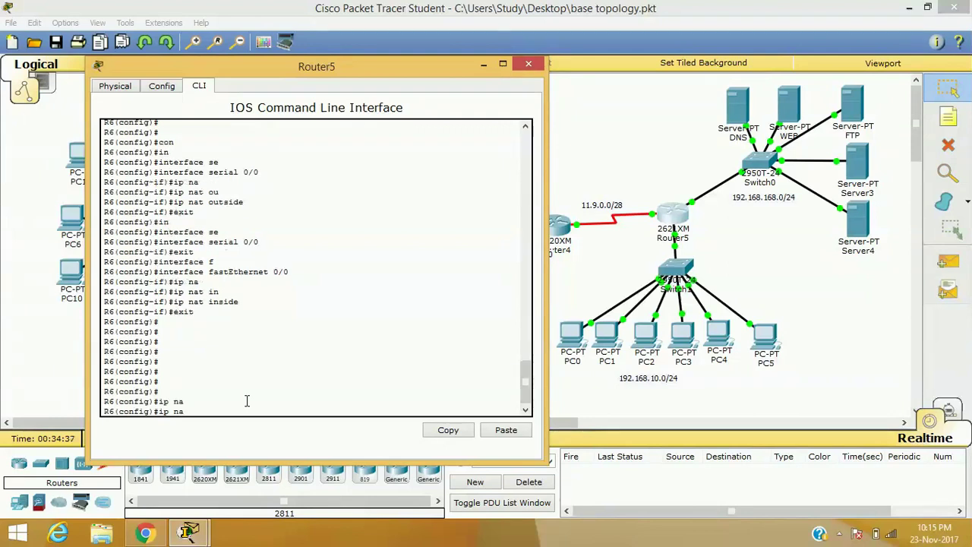
key("Tab")
type("in")
key("Tab")
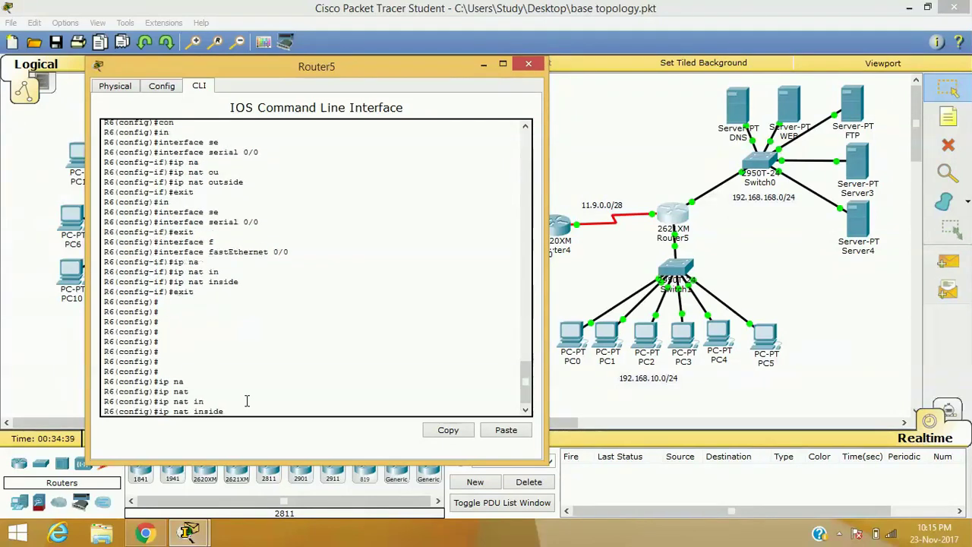
type("s")
key("Tab")
type("s")
key("Tab")
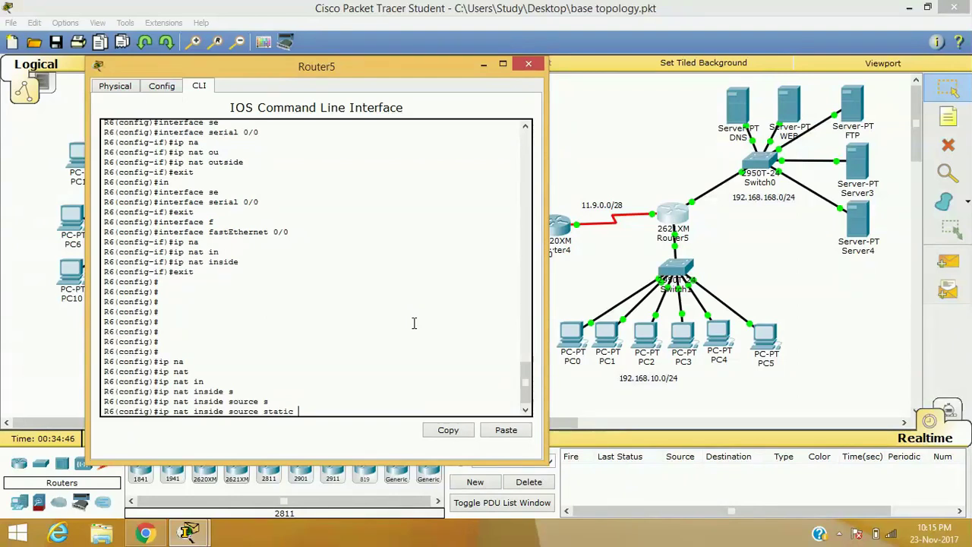
type("21")
type(".168")
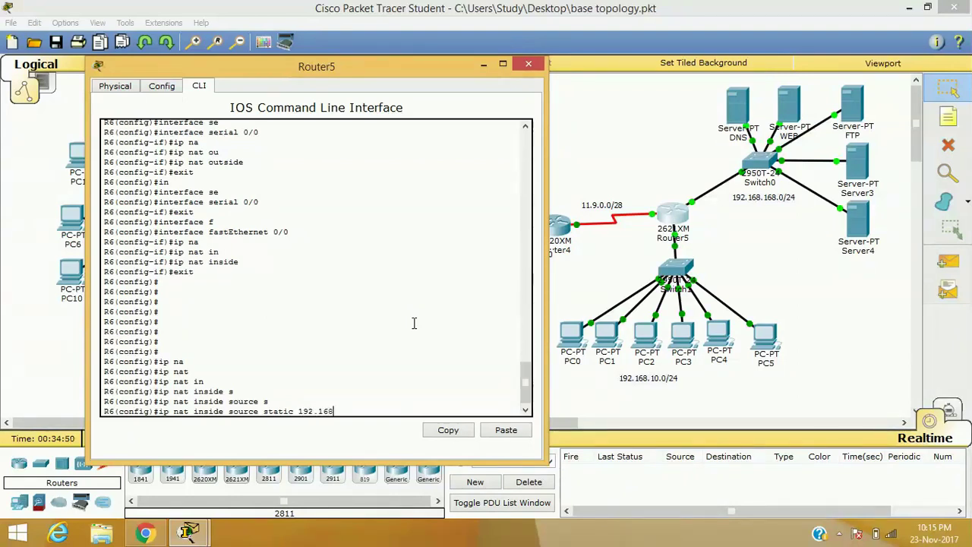
type(".168")
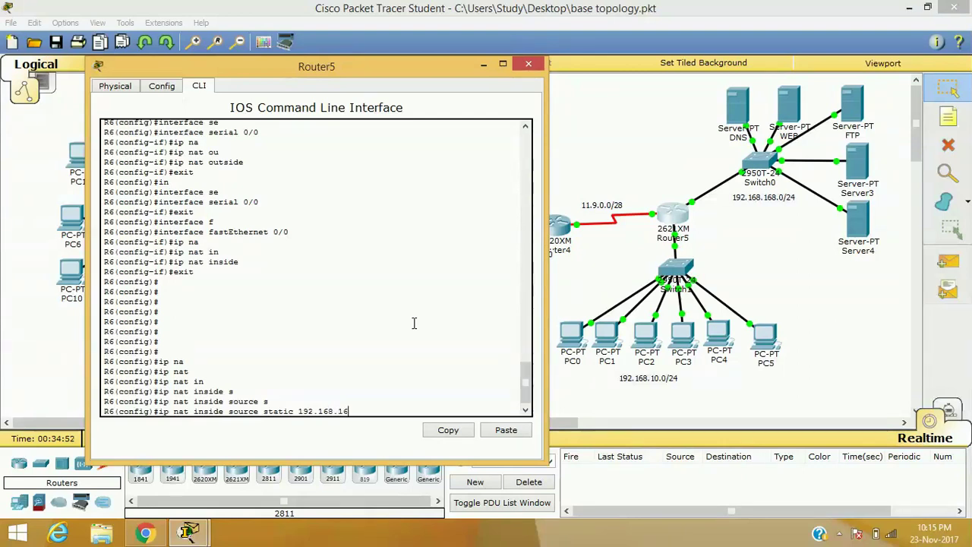
type(".2 ")
type("192.6")
type(".9.0.3")
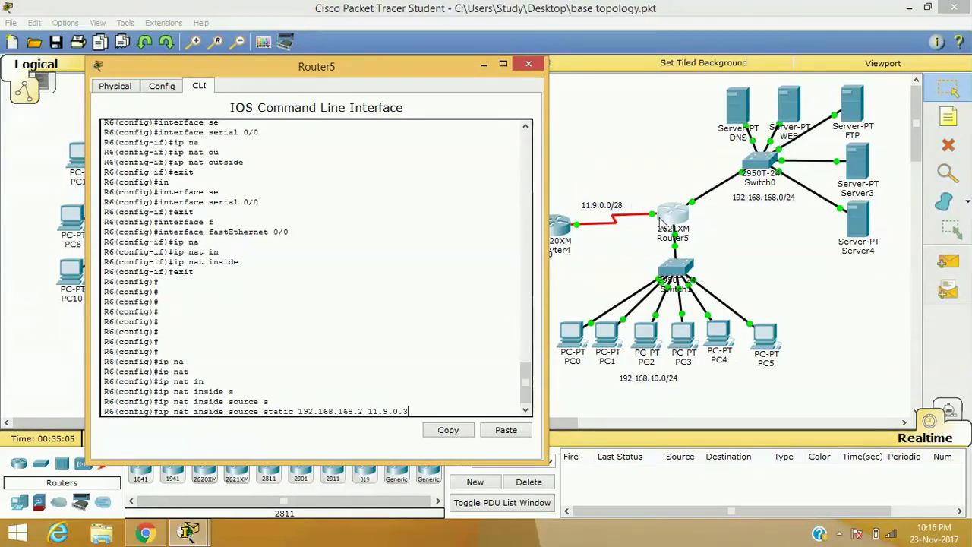
key("Return")
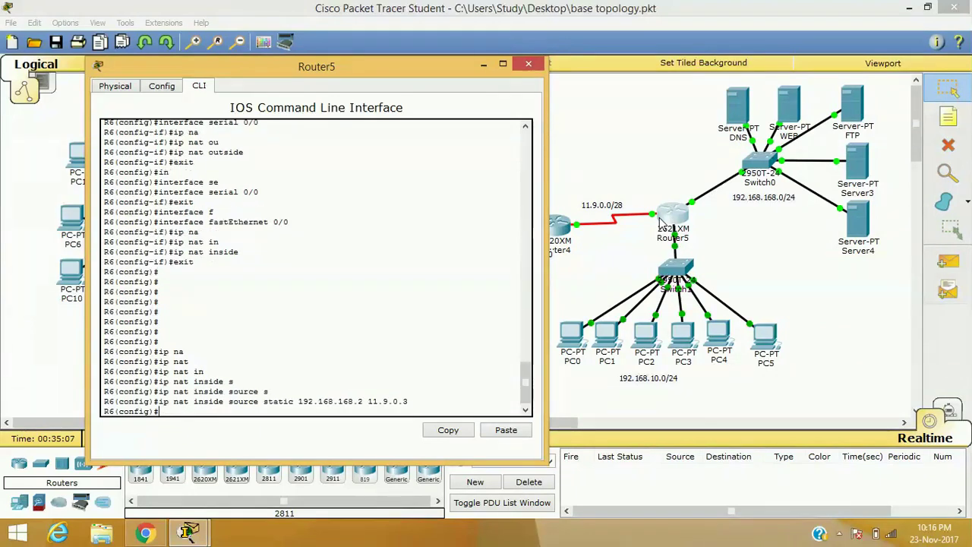
- Reuse the static NAT command to map inside address 192.168.168.3 to 11.9.0.4
key("Up")
key("Left")
key("Left")
key("Left")
key("Left")
key("Left")
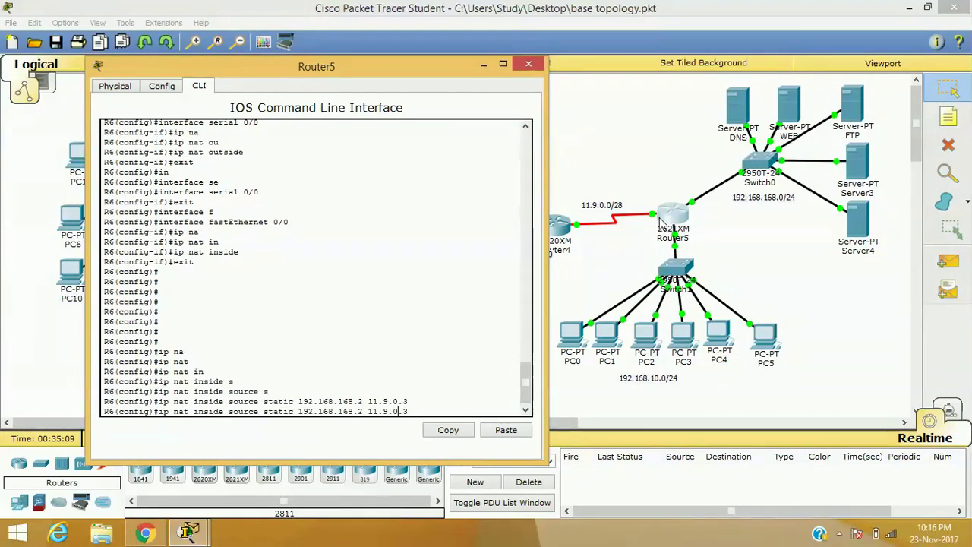
key("Left")
key("Left")
key("Left")
key("Left")
key("BackSpace")
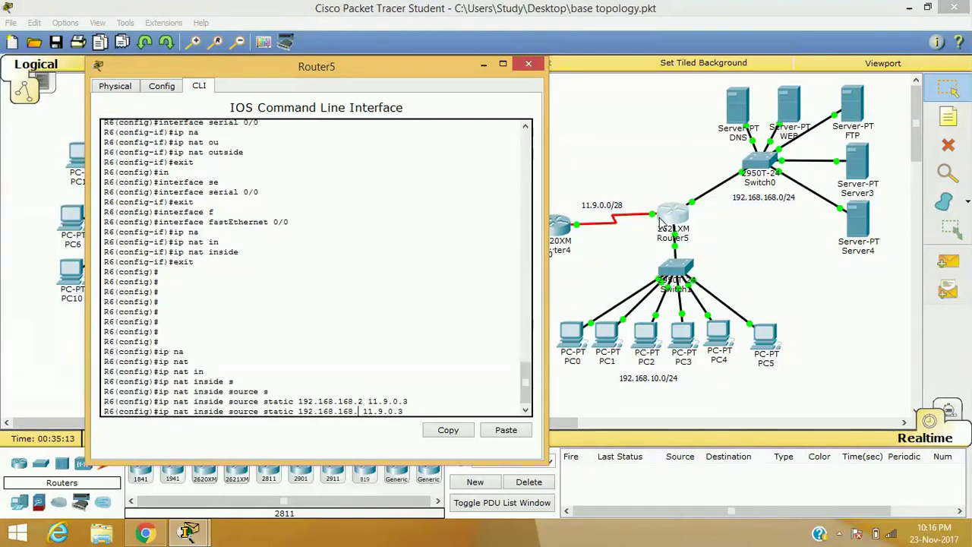
type("3")
key("BackSpace")
type("4")
key("Return")
- Reuse the static NAT command to map inside address 192.168.168.4 to 11.9.0.5 on Router5
key("Up")
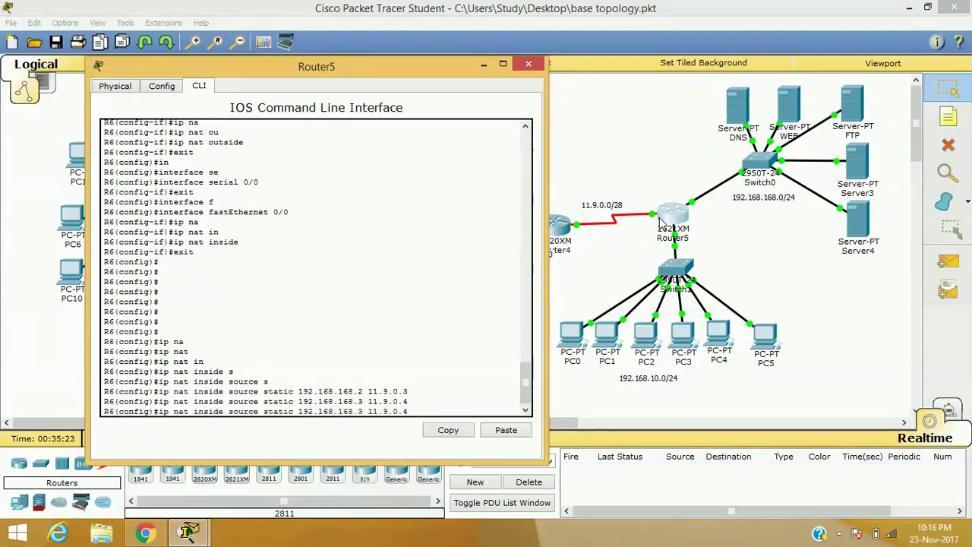
key("Left")
key("Left")
key("Left")
key("Left")
key("Left")
key("Left")
key("Left")
key("Left")
key("Left")
key("Left")
key("Left")
key("Left")
key("Left")
key("Delete")
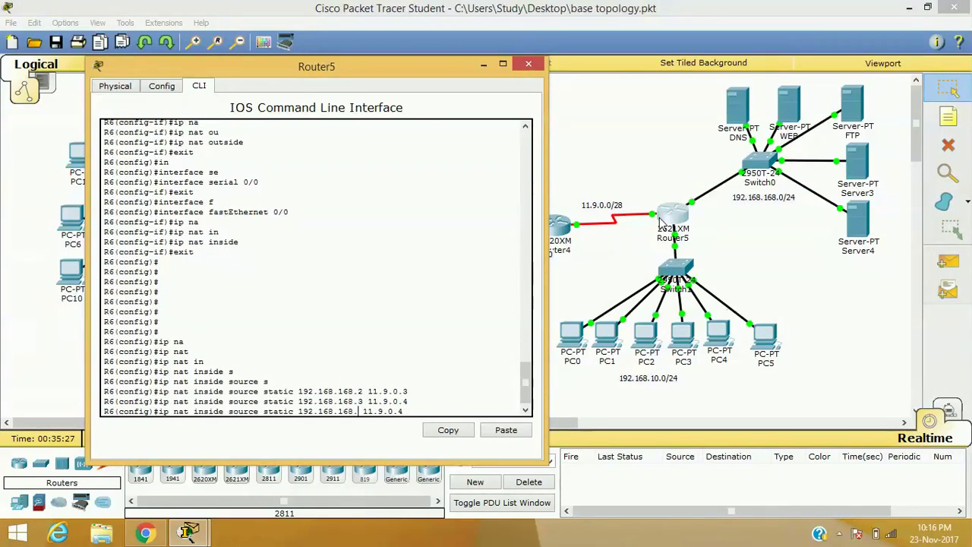
type("4")
key("End")
key("BackSpace")
type("5")
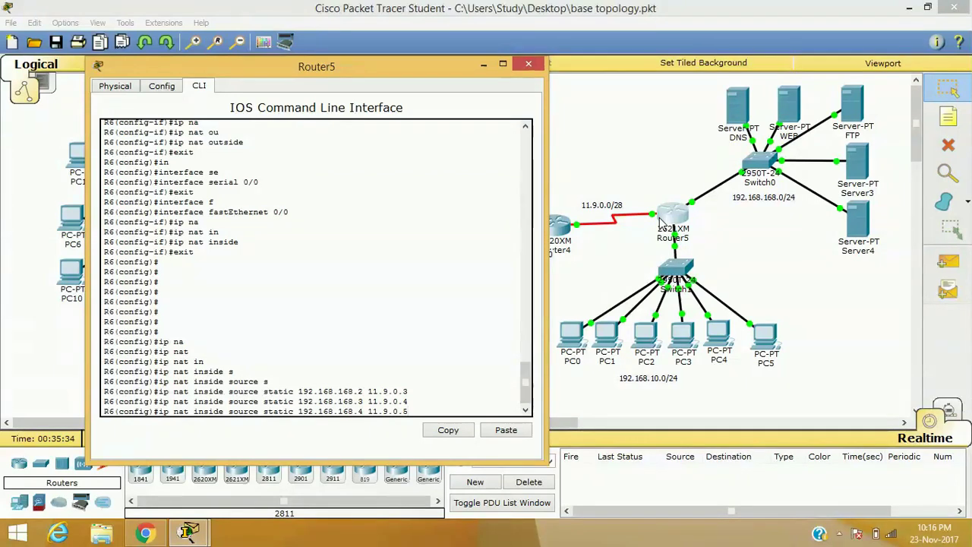
key("Return")
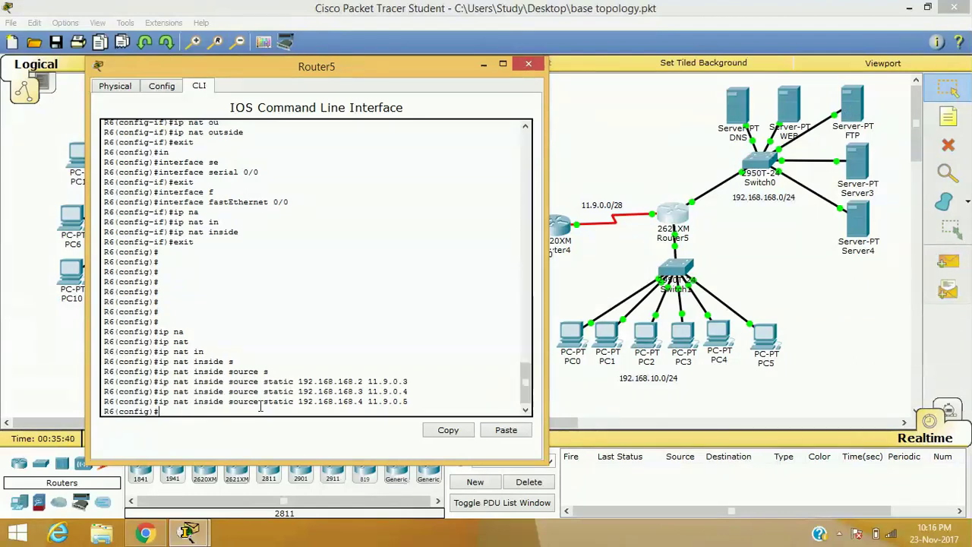
- Exit Router5's configuration mode and list the NAT table with show ip nat translations
type("exit")
key("Return")
key("Return")
key("Return")
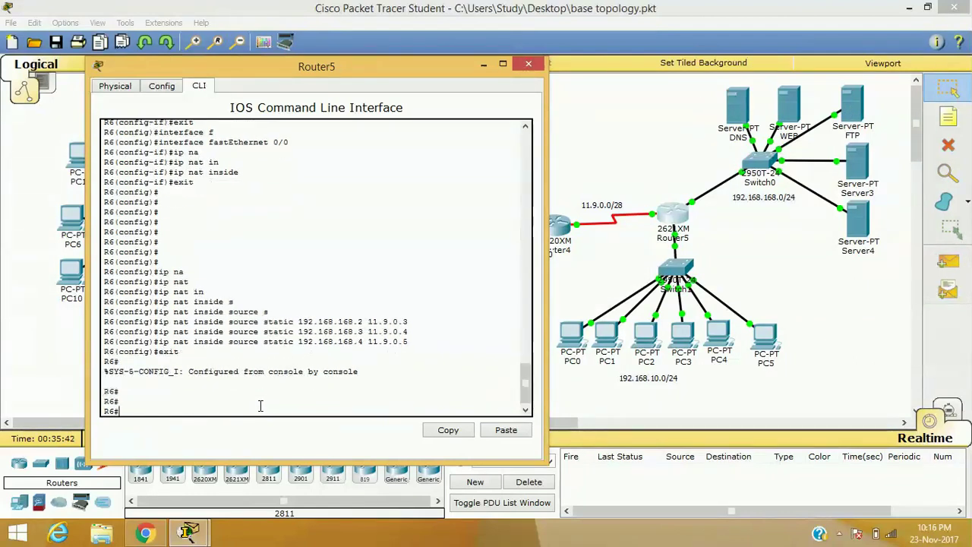
type("sh")
key("Tab")
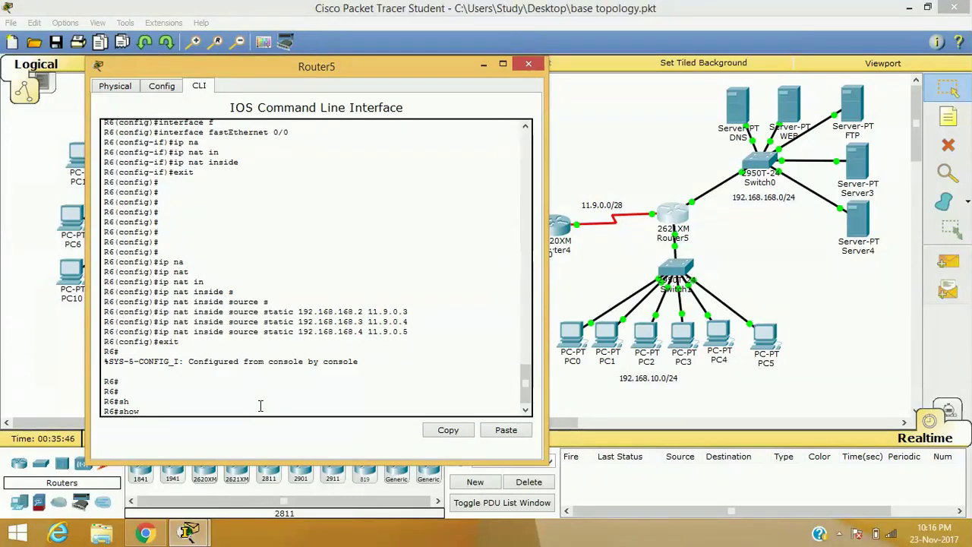
type("ip n")
key("Tab")
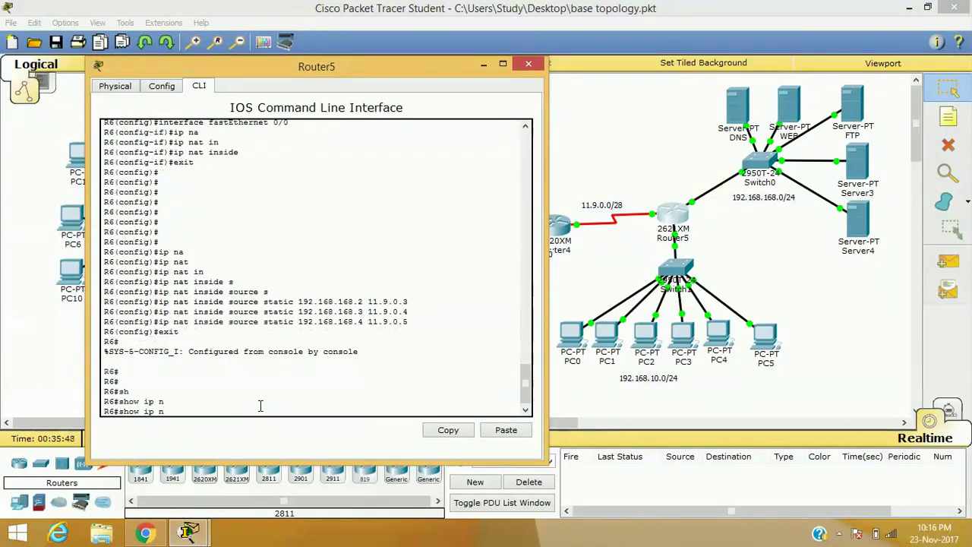
type("a")
key("Tab")
type("t")
key("Tab")
key("Return")
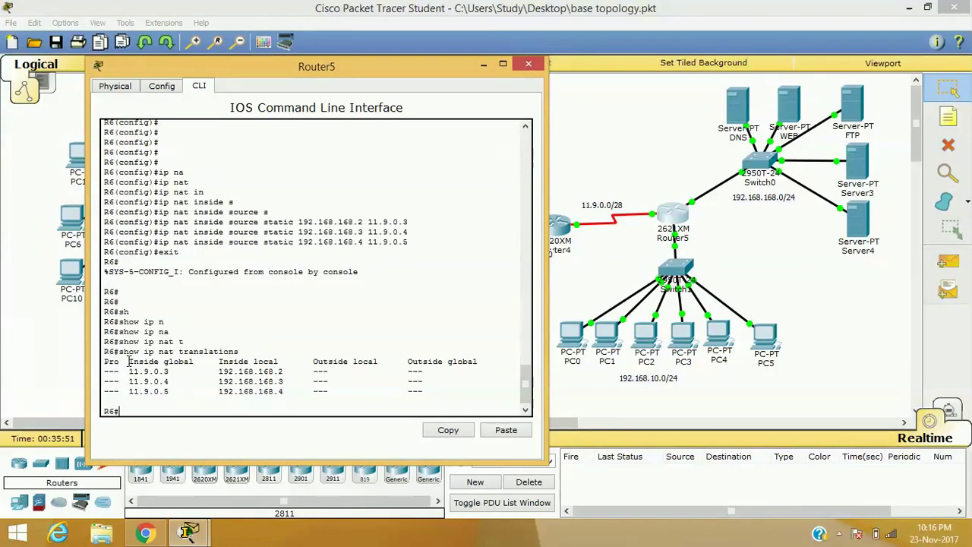
- Examine the inside global and inside local address pairs in Router5's NAT translations, and close the window
left_click_drag(128, 362, 196, 365)
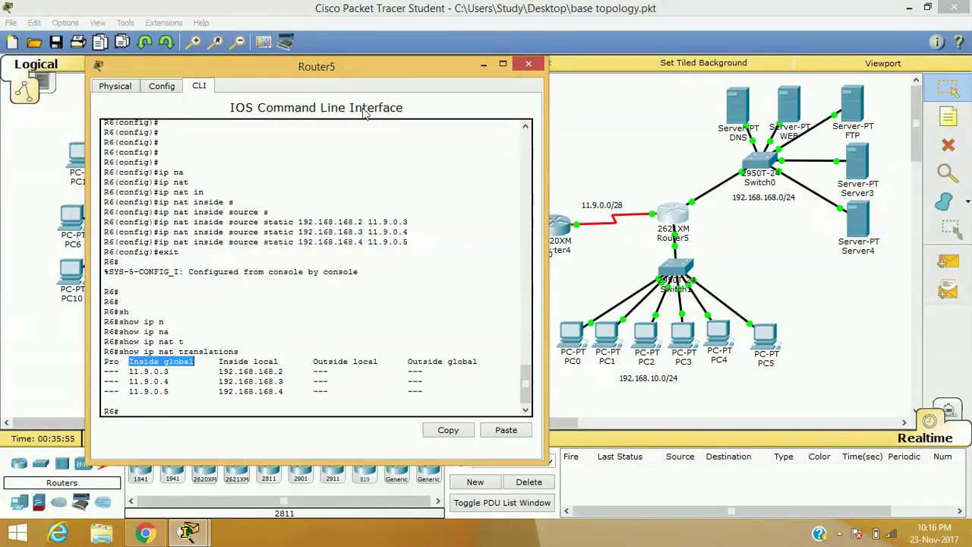
left_click_drag(384, 79, 337, 80)
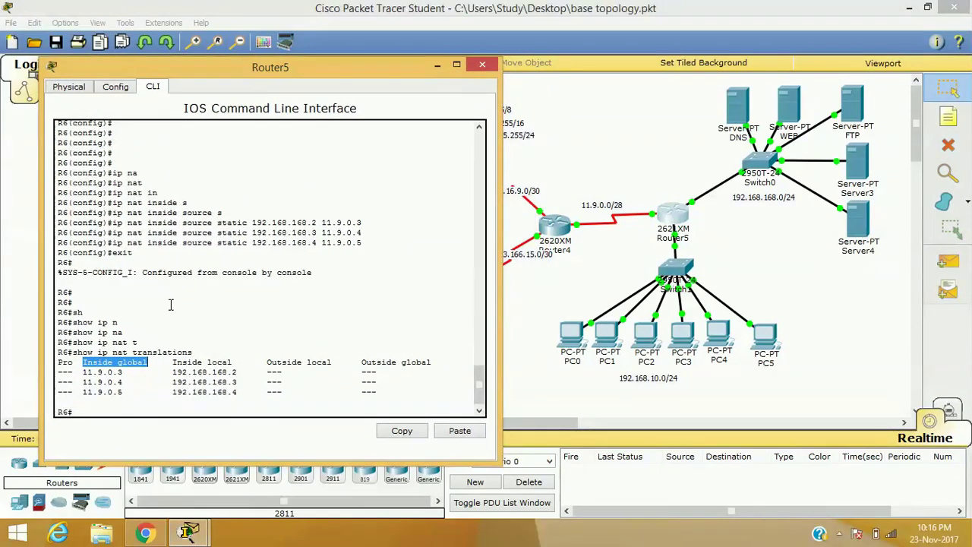
left_click_drag(79, 372, 101, 395)
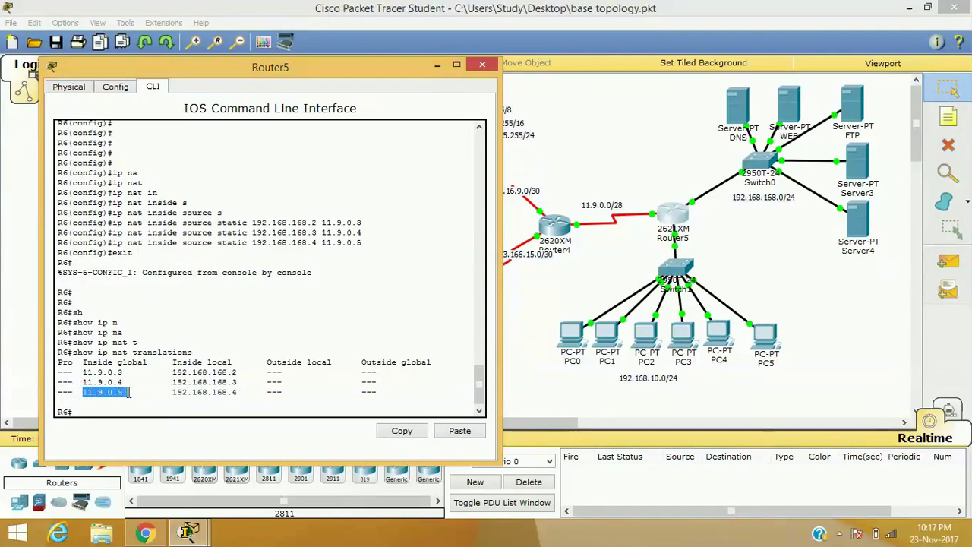
left_click_drag(174, 362, 239, 362)
left_click_drag(174, 373, 77, 373)
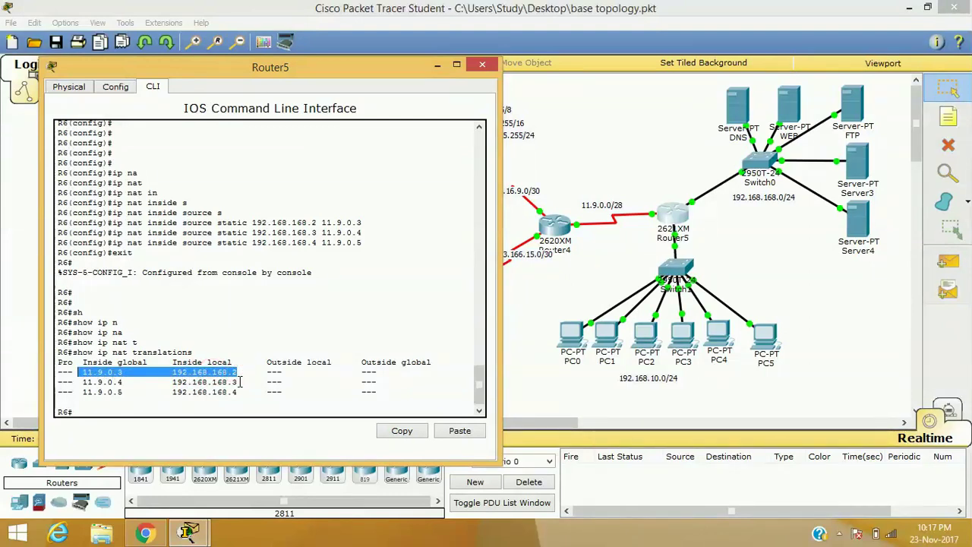
left_click_drag(238, 382, 78, 382)
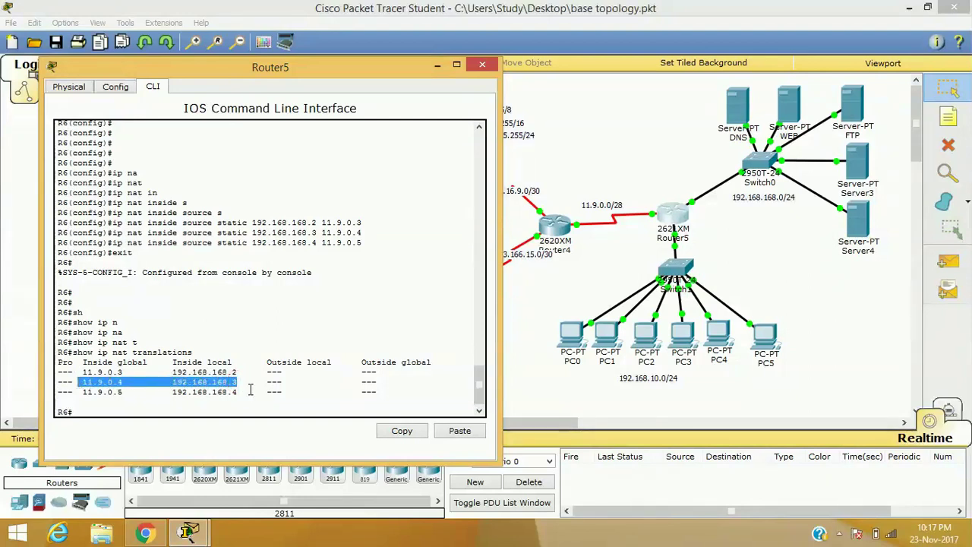
left_click_drag(247, 391, 82, 391)
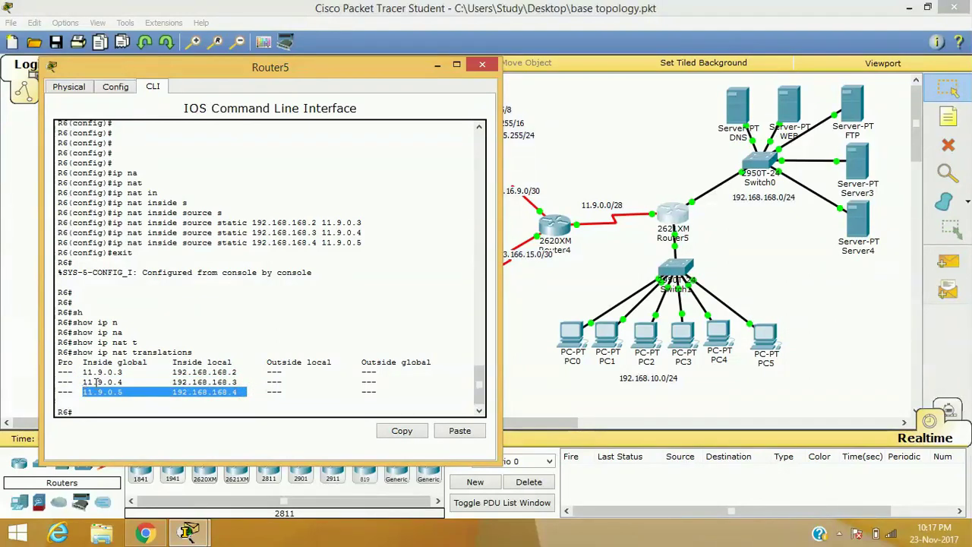
left_click(482, 64)
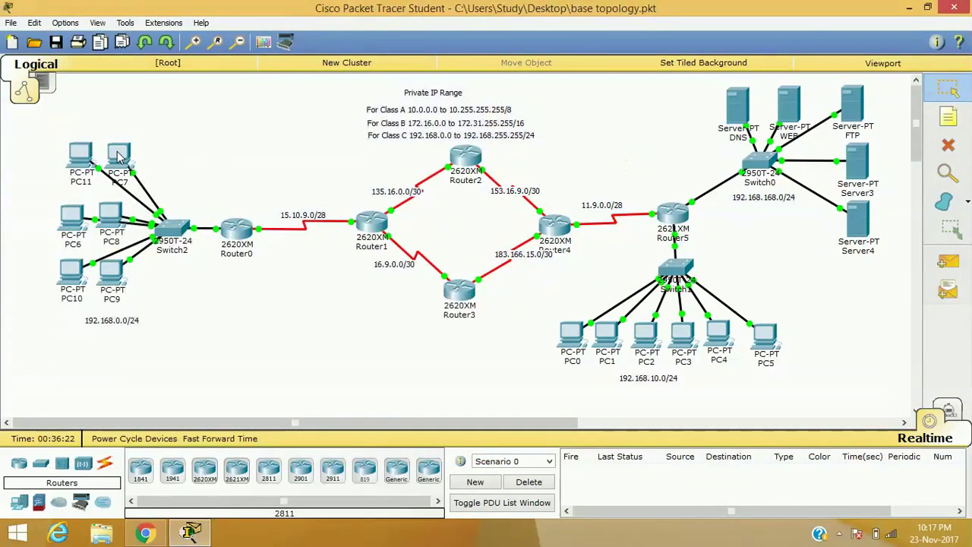
- Check the WEB server's IP configuration and close its window
left_click_drag(747, 109, 743, 107)
left_click_drag(794, 107, 796, 100)
left_click(787, 97)
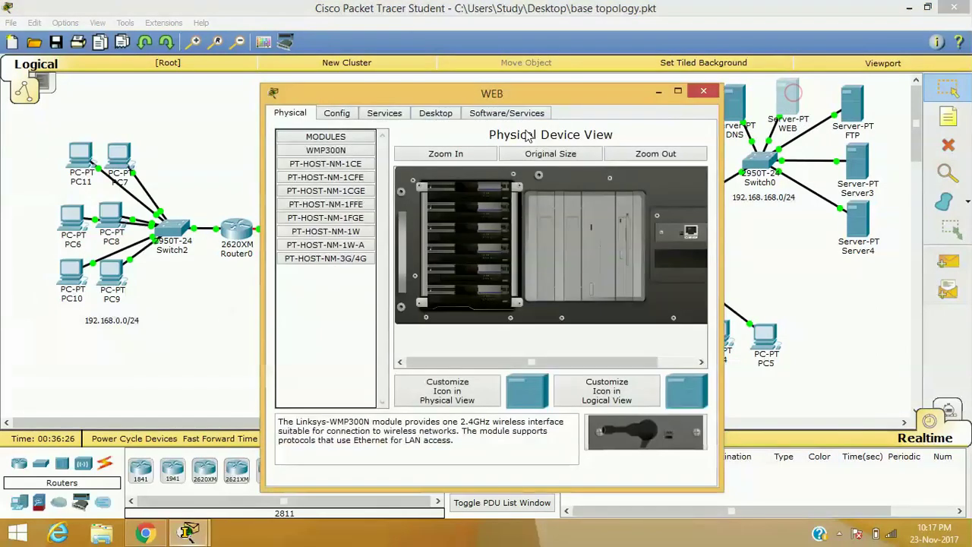
left_click(435, 112)
left_click(322, 174)
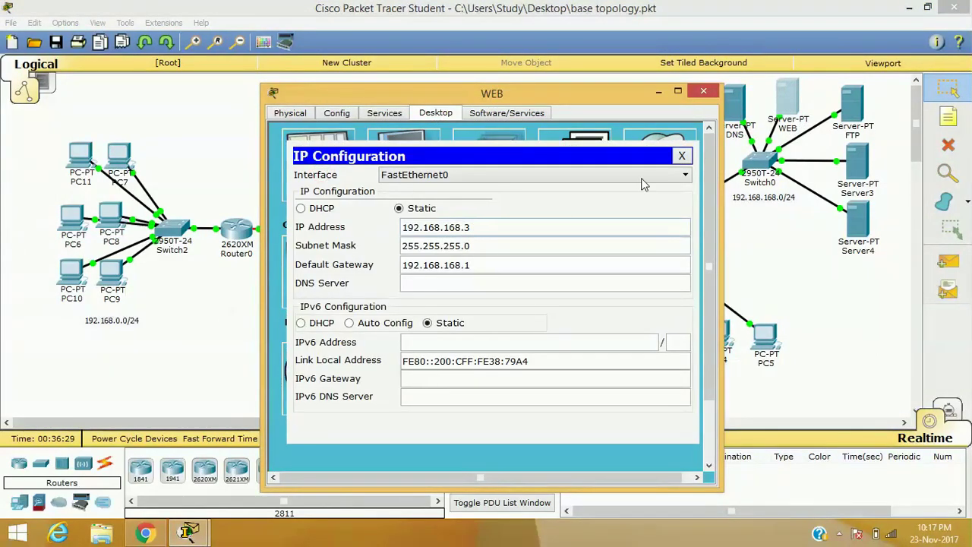
left_click(682, 155)
left_click(703, 91)
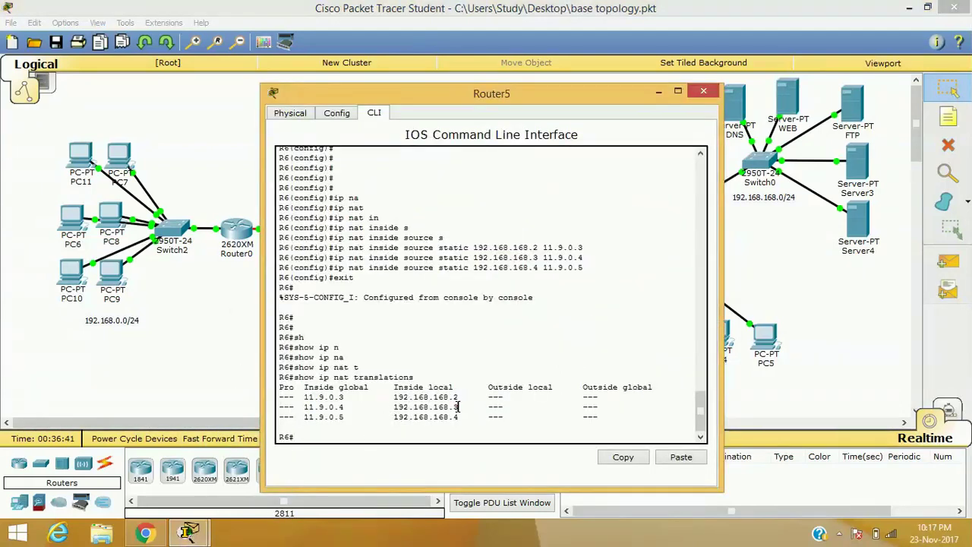
- Review the Router5 NAT translation that pairs the WEB server's inside address 192.168.168.3 with its global address
left_click_drag(458, 407, 394, 409)
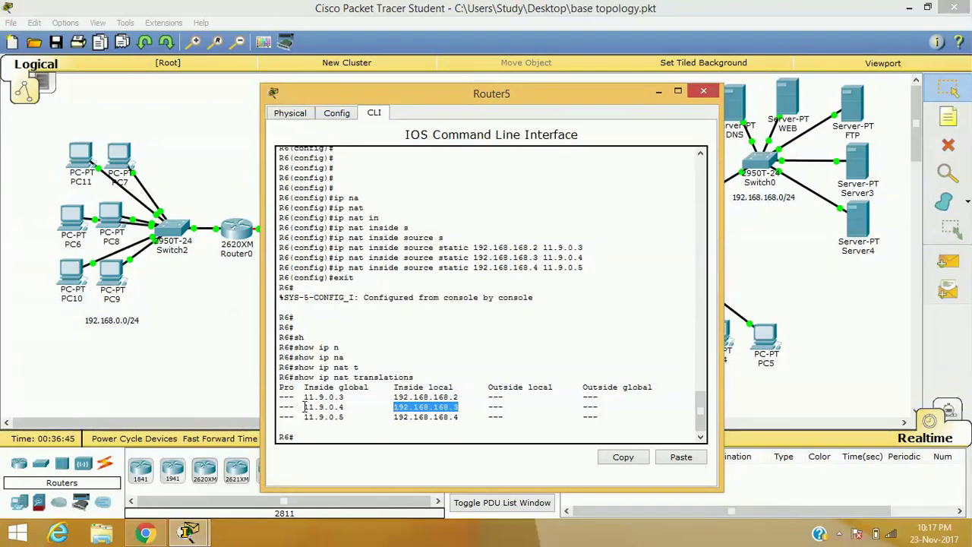
left_click_drag(303, 407, 350, 401)
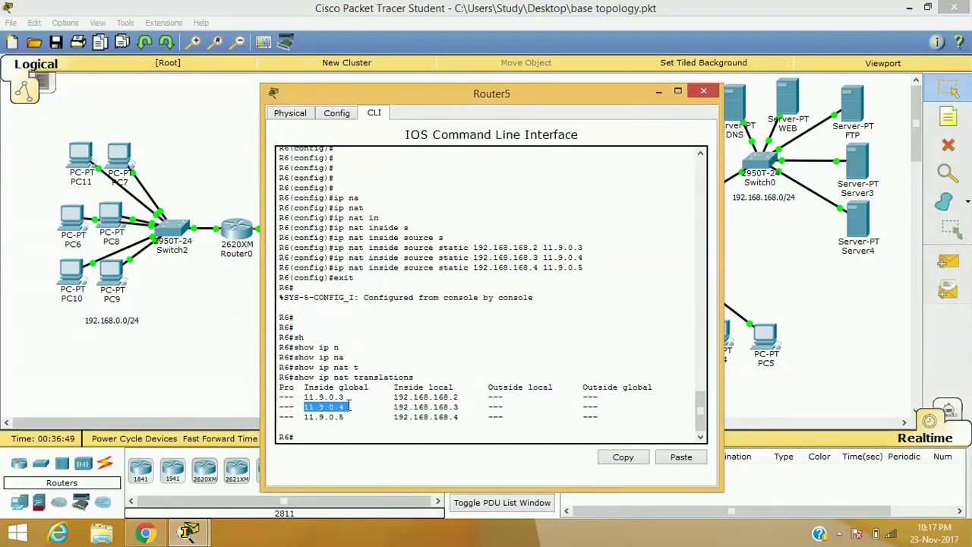
left_click_drag(395, 408, 460, 408)
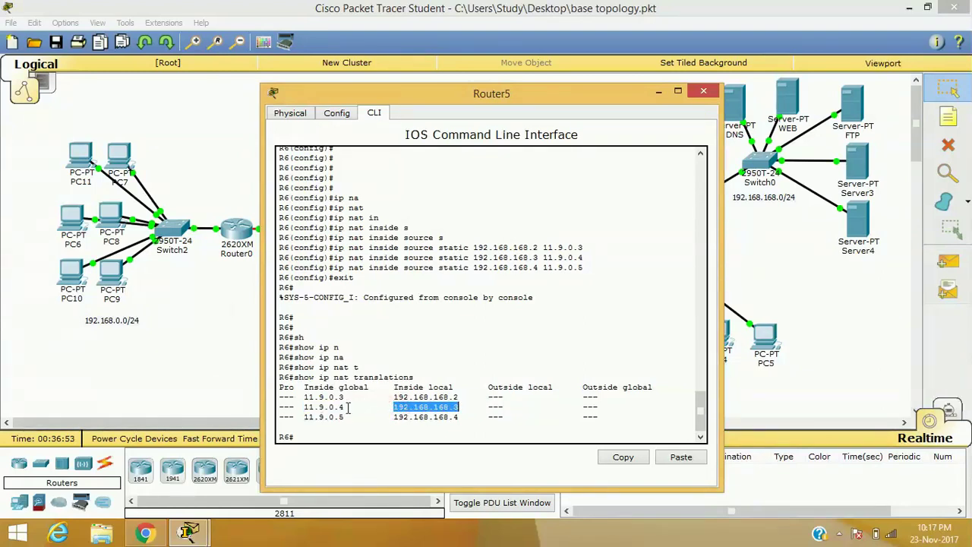
left_click_drag(346, 407, 305, 410)
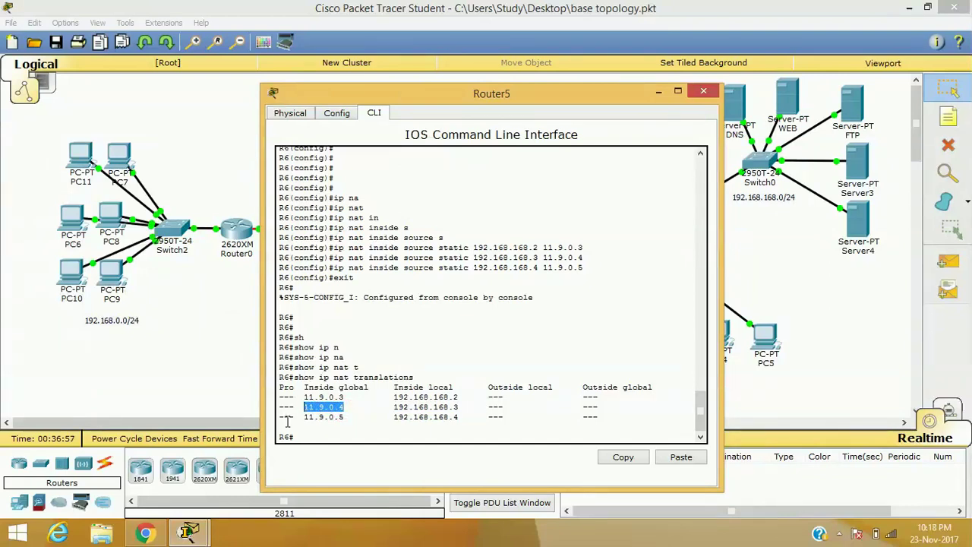
- Test the WEB server's NAT mapping by loading 11.9.0.4 in PC7's web browser, and close PC7's window
left_click(116, 159)
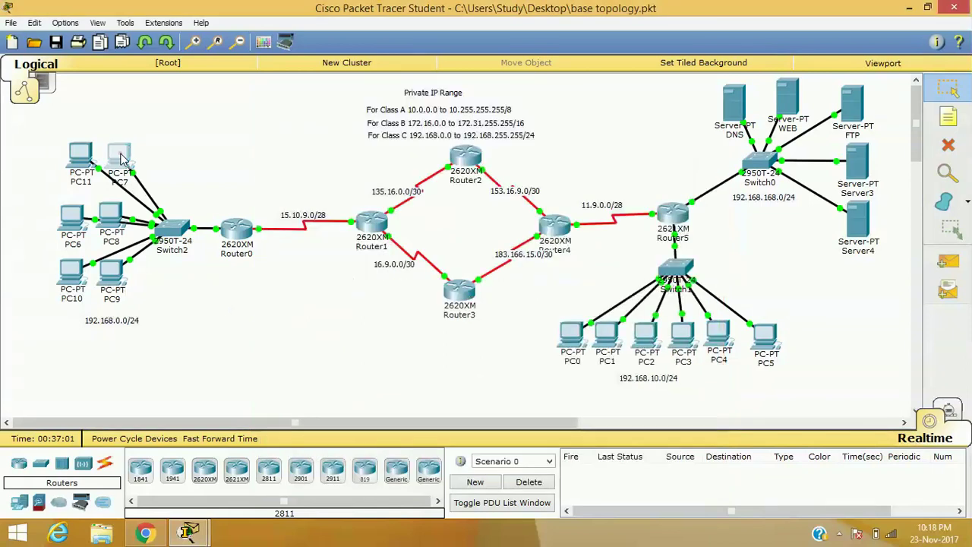
left_click(683, 162)
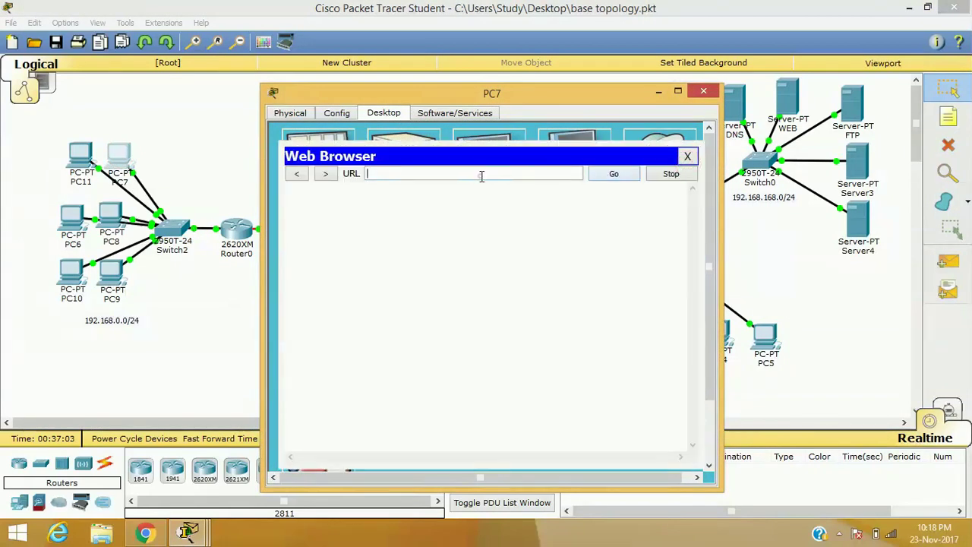
left_click(480, 175)
type("11.9.0.4")
key("Return")
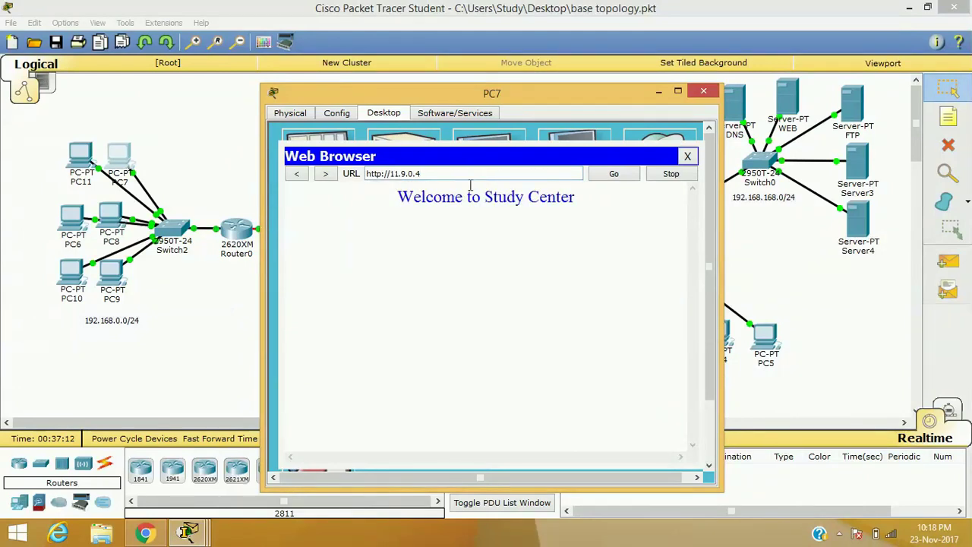
left_click_drag(426, 173, 368, 173)
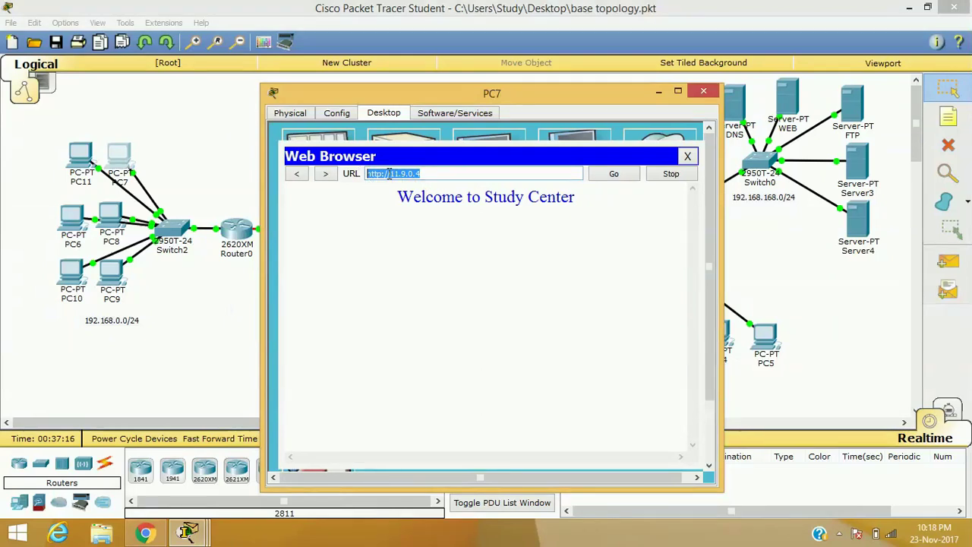
left_click_drag(388, 173, 419, 173)
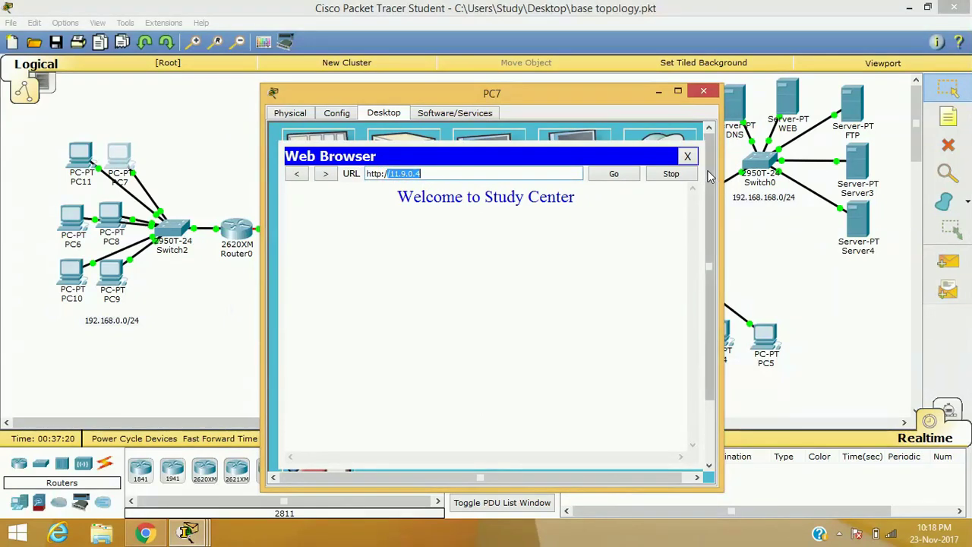
left_click(687, 155)
left_click(703, 91)
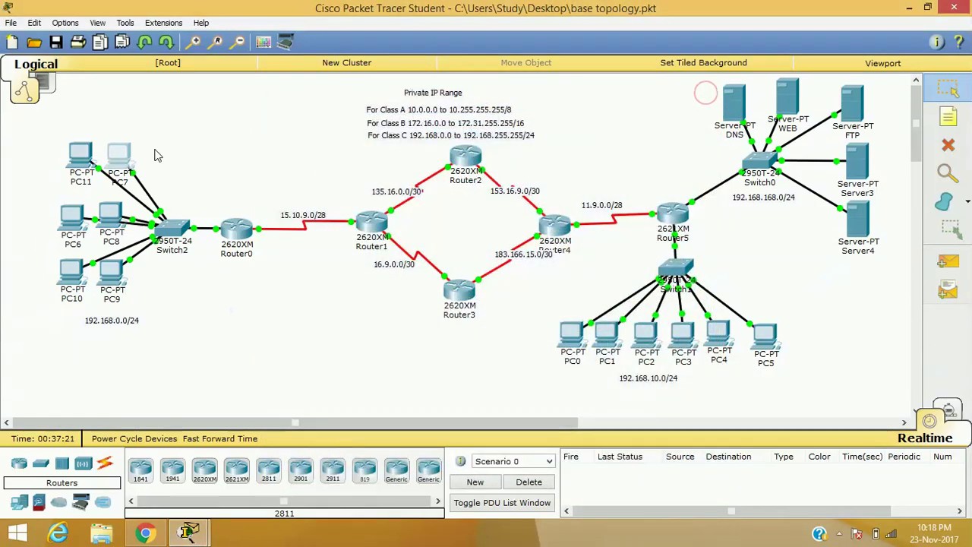
- Set PC7's DNS server to 11.9.0.3 in its IP configuration and move the window aside from the servers
left_click(122, 155)
left_click(317, 182)
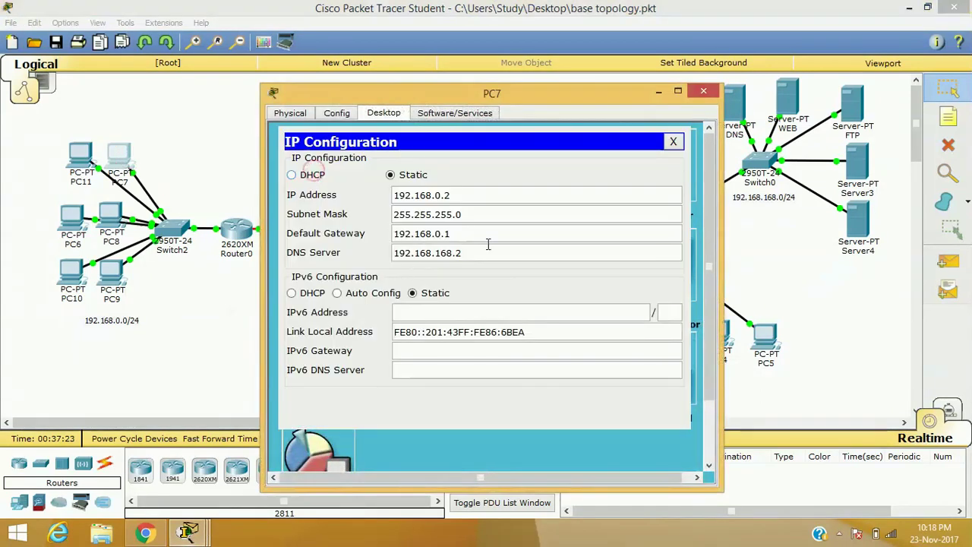
left_click_drag(463, 253, 372, 253)
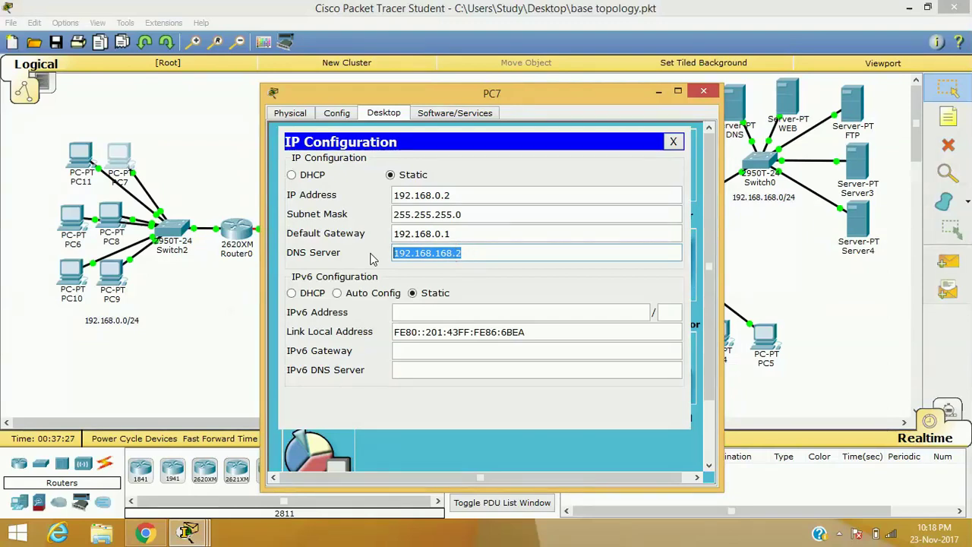
key("BackSpace")
type("19")
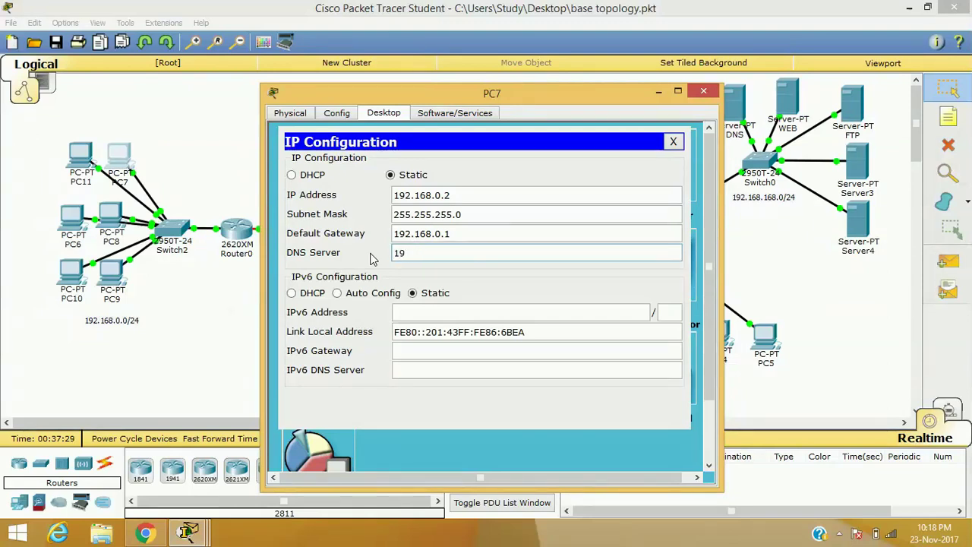
key("BackSpace")
type("1.")
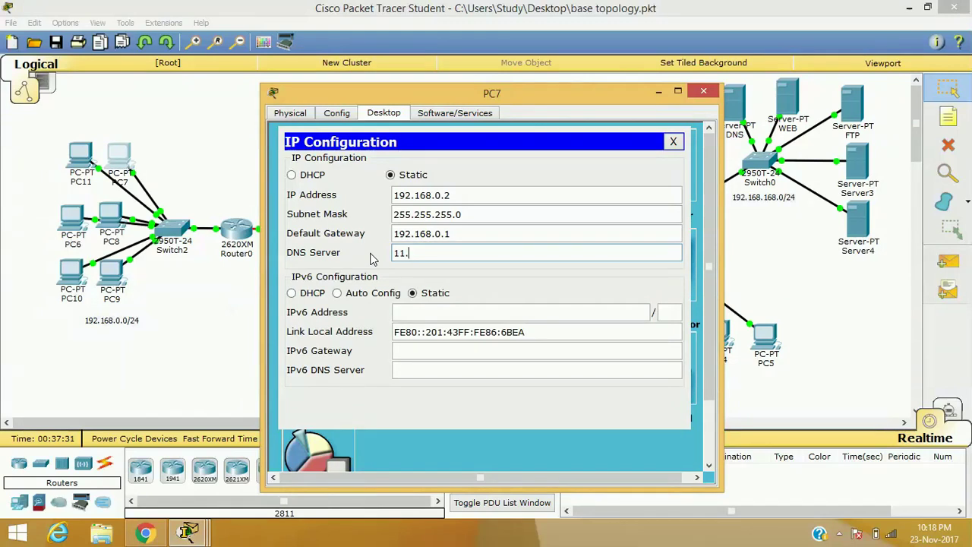
type("9.0.3")
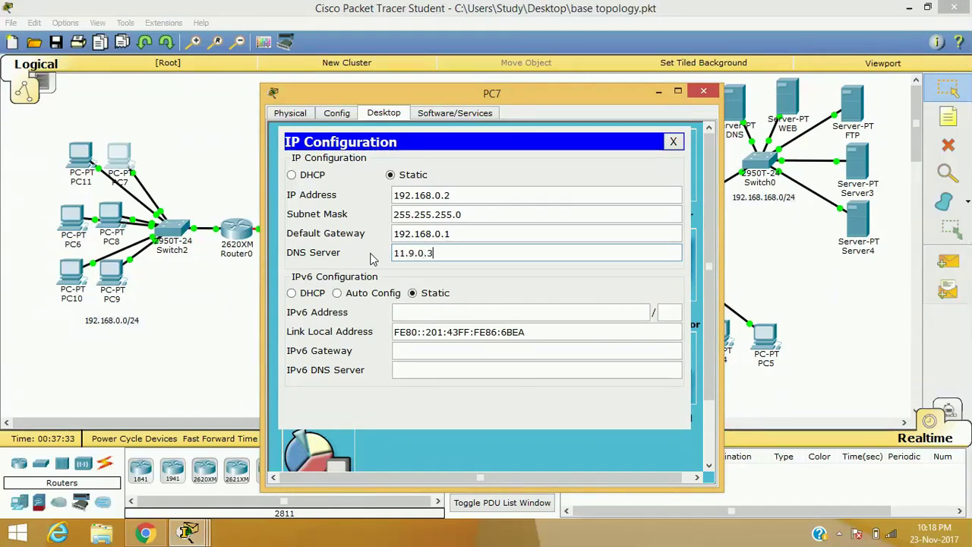
left_click_drag(509, 93, 375, 77)
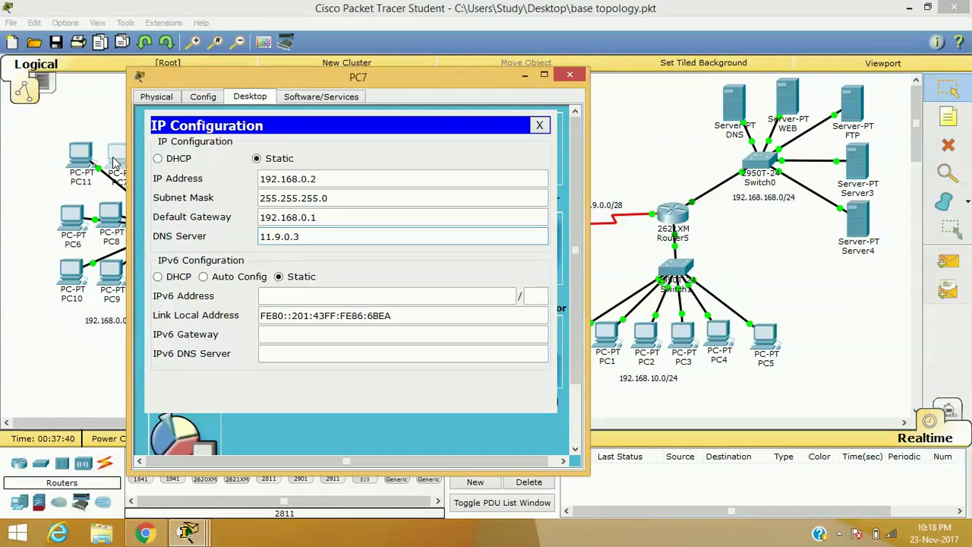
triple_click(313, 238)
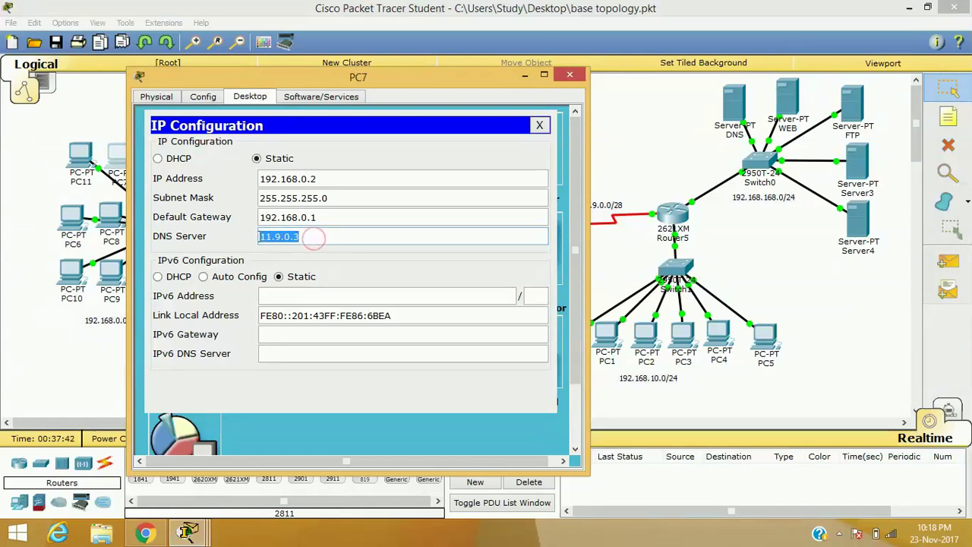
- Close PC7's IP configuration and its device window
left_click(539, 126)
left_click(569, 73)
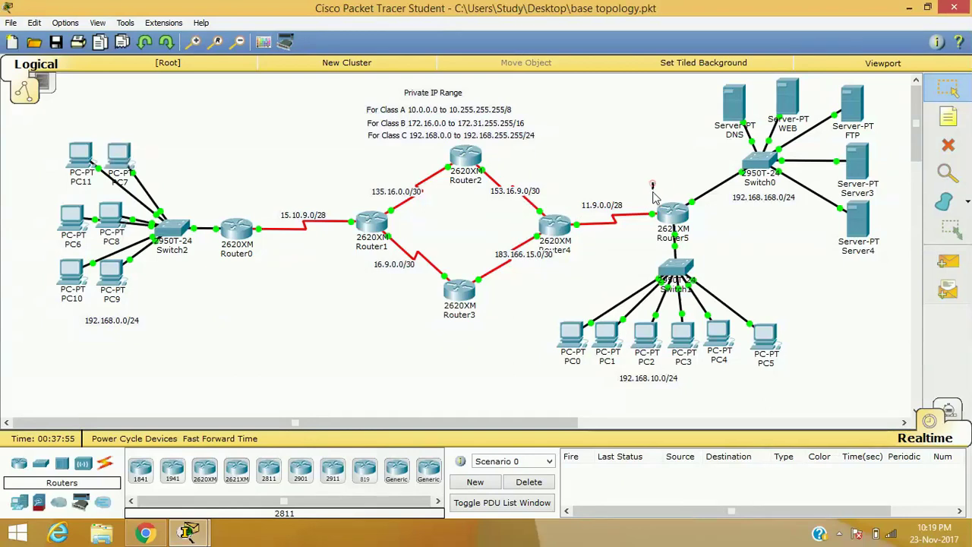
left_click_drag(663, 173, 642, 214)
left_click(663, 166)
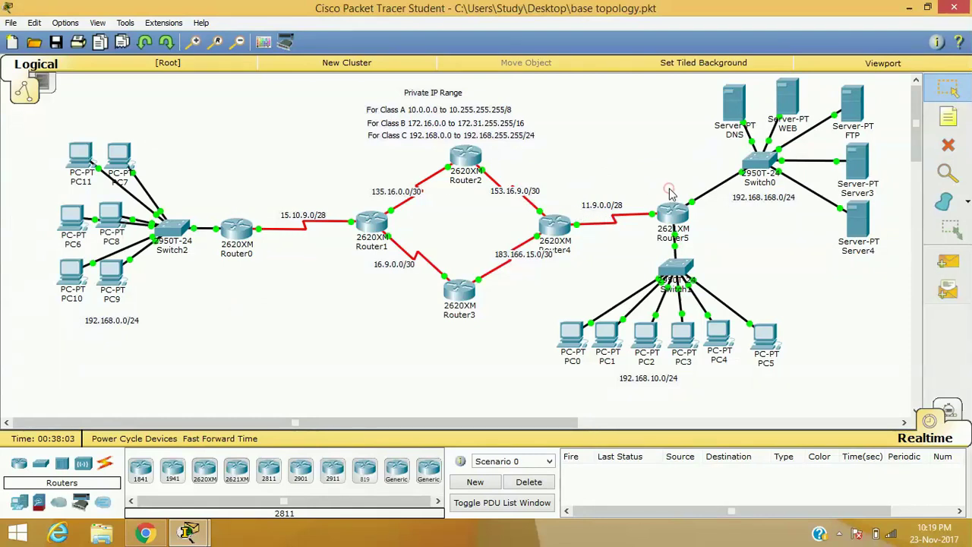
left_click_drag(669, 187, 700, 167)
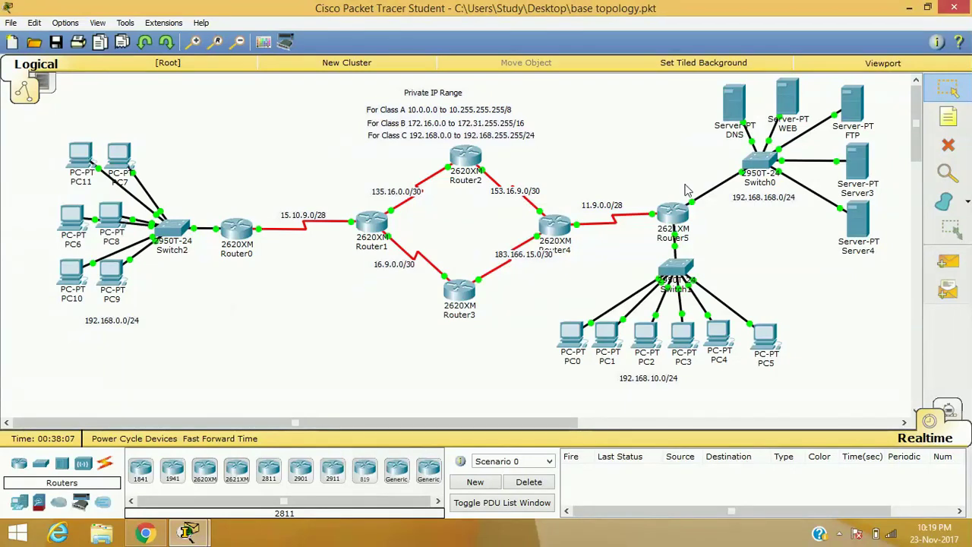
mouse_move(720, 101)
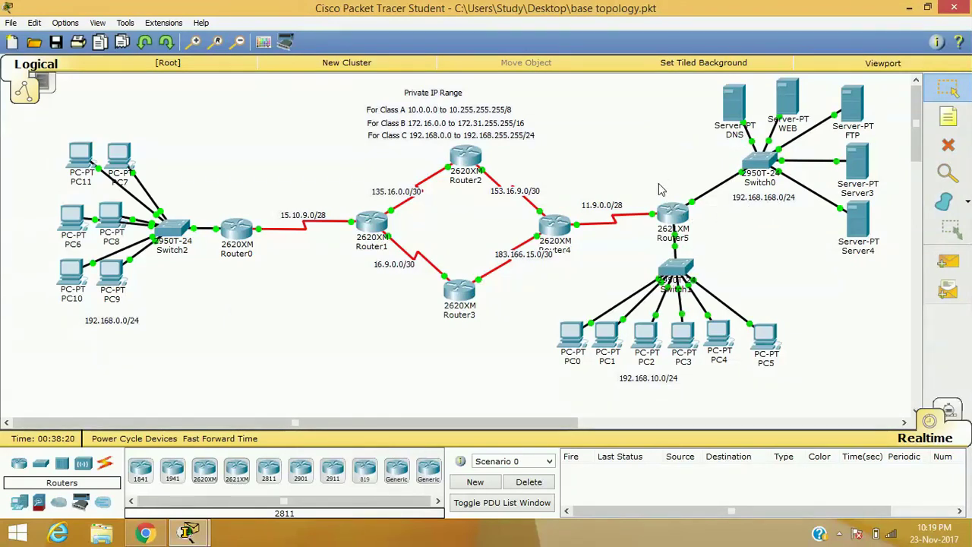
left_click_drag(659, 183, 615, 172)
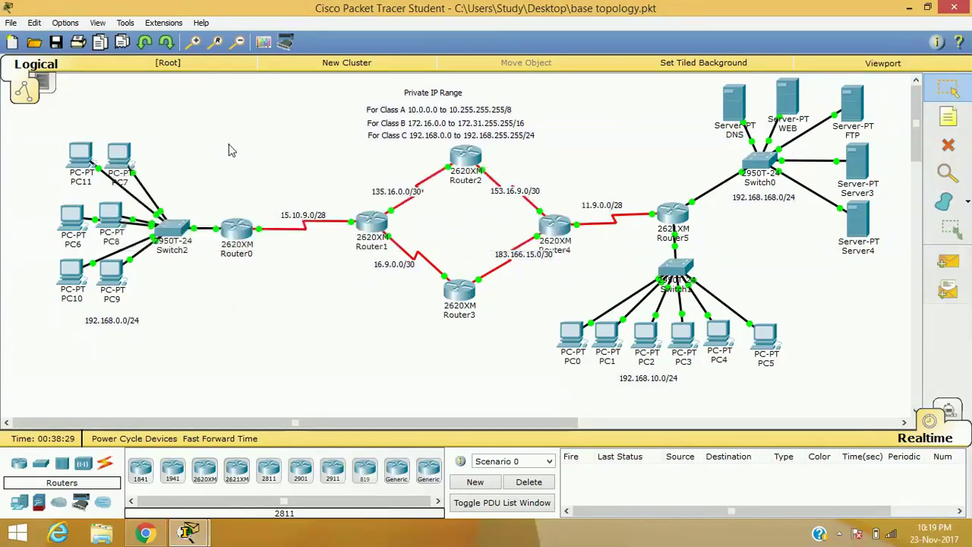
- Check the DNS server address in PC7's IP configuration and close its window
left_click(117, 156)
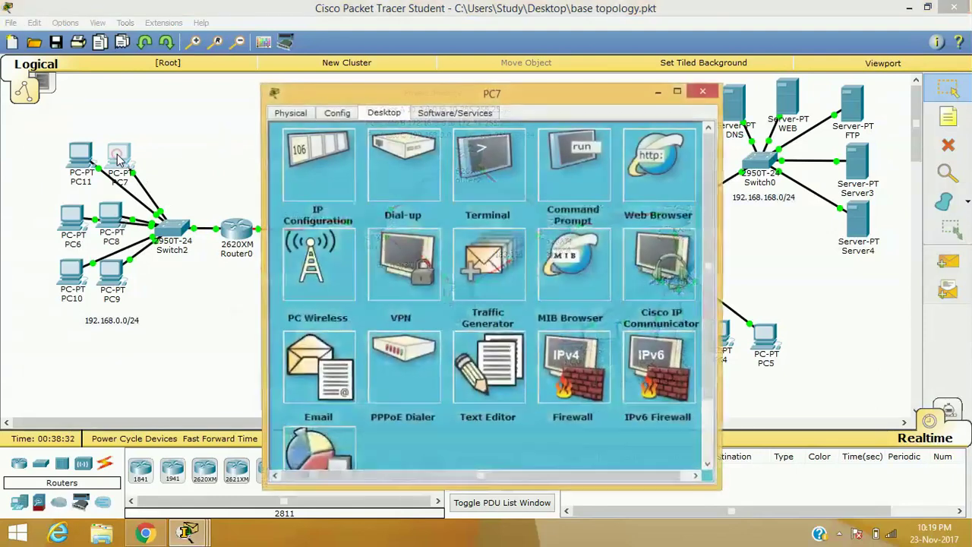
left_click(318, 171)
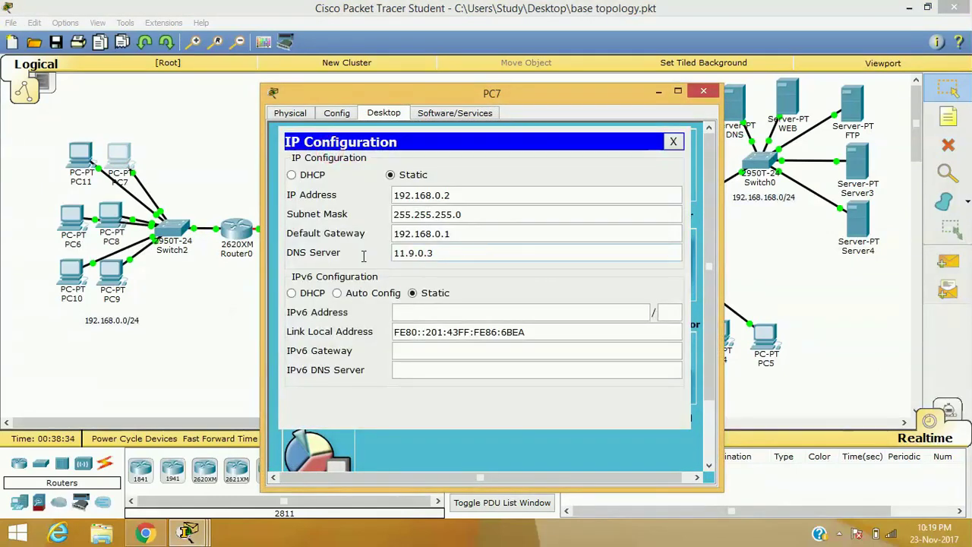
double_click(418, 254)
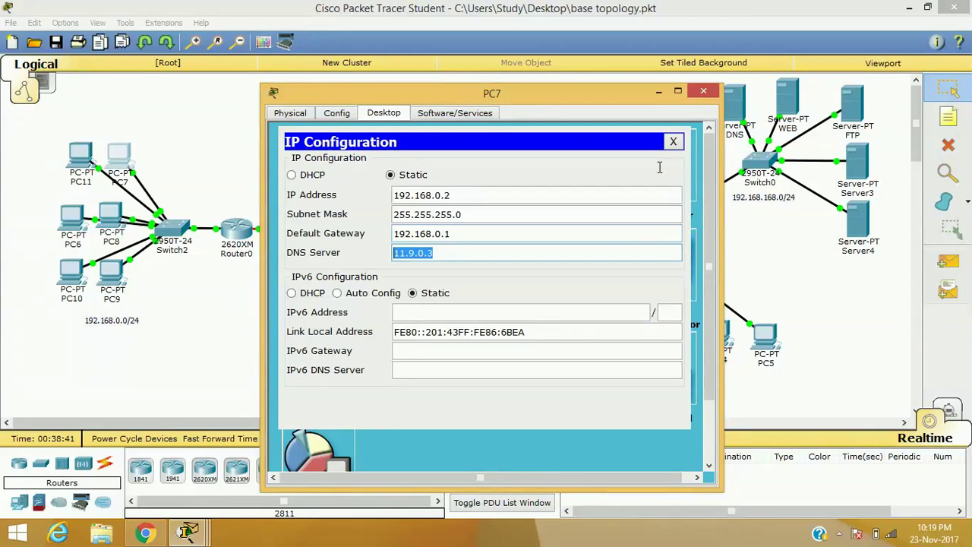
left_click(673, 142)
left_click(704, 91)
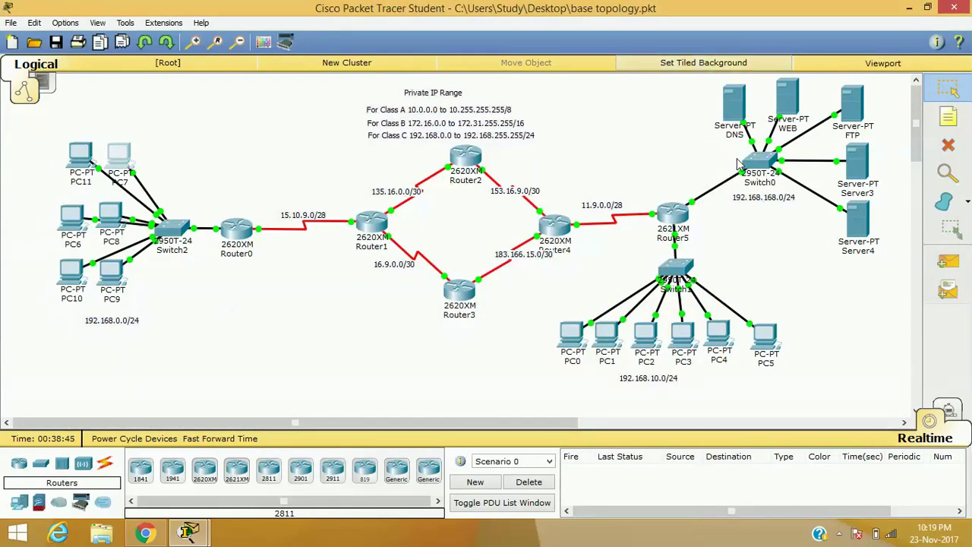
left_click(110, 163)
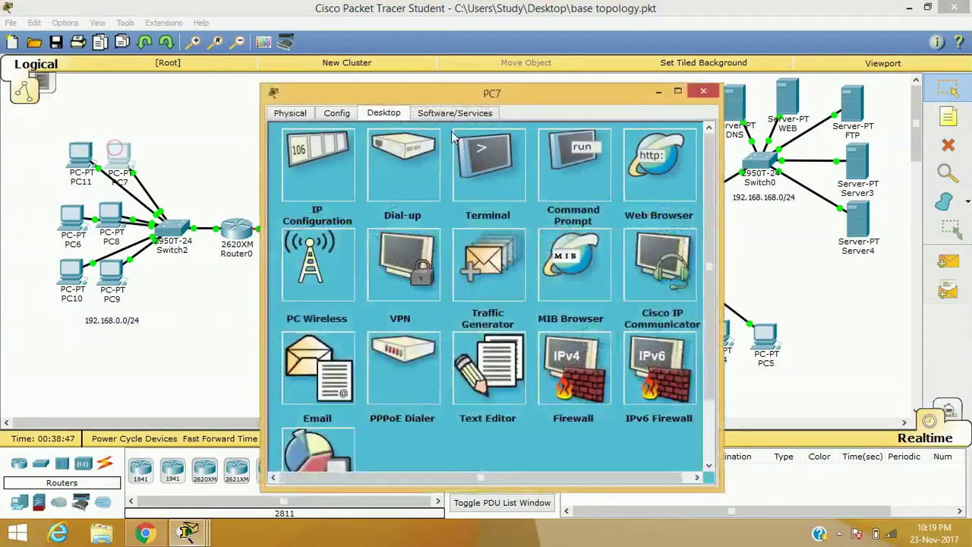
left_click(651, 169)
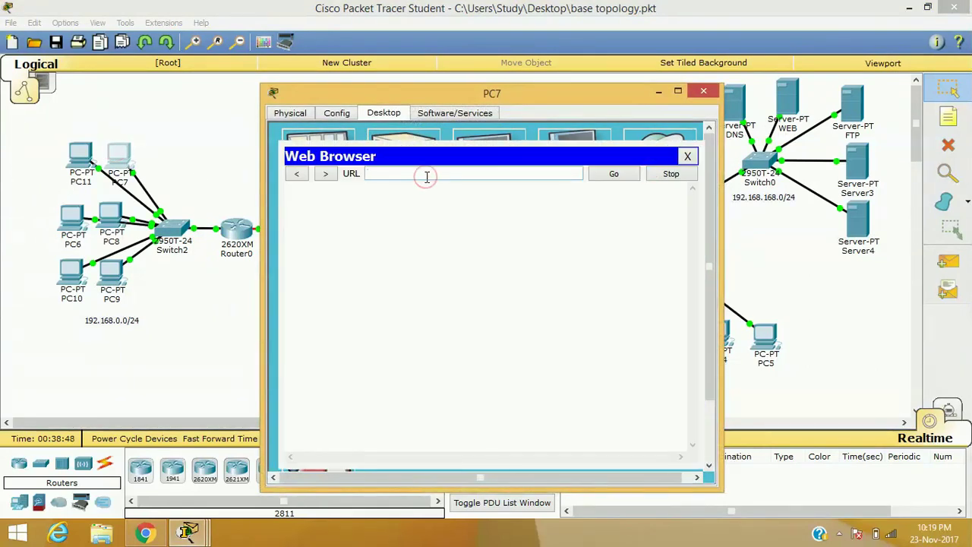
type("www.stu")
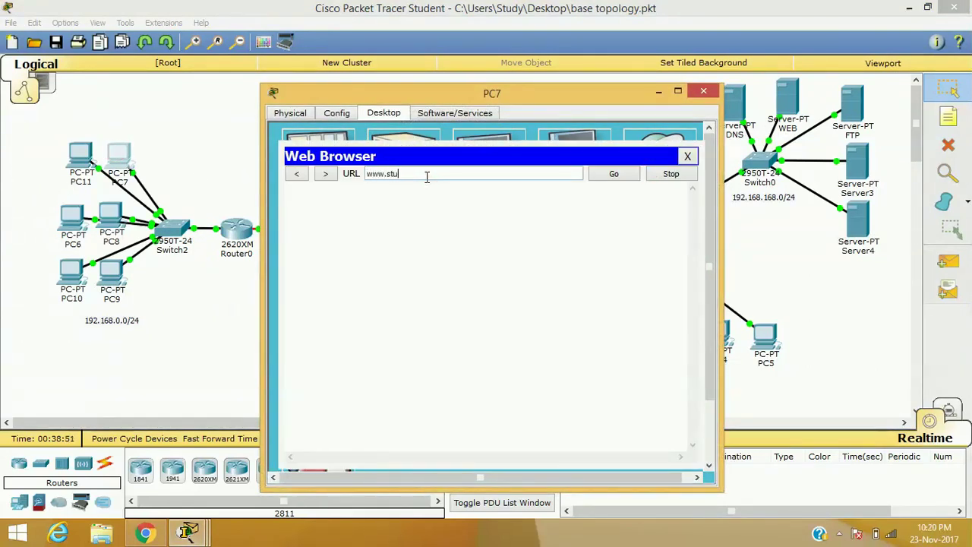
type("dy.com")
key("Return")
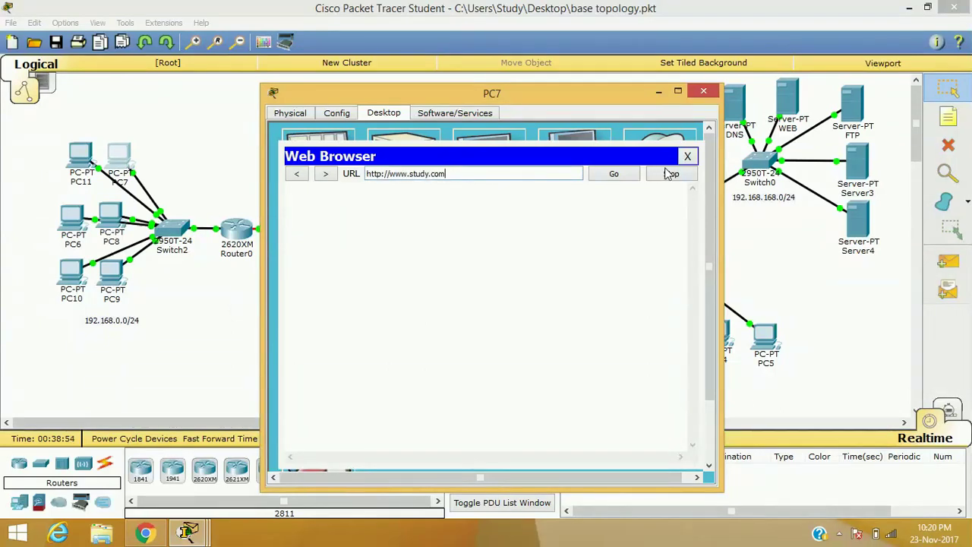
left_click(688, 156)
left_click(704, 91)
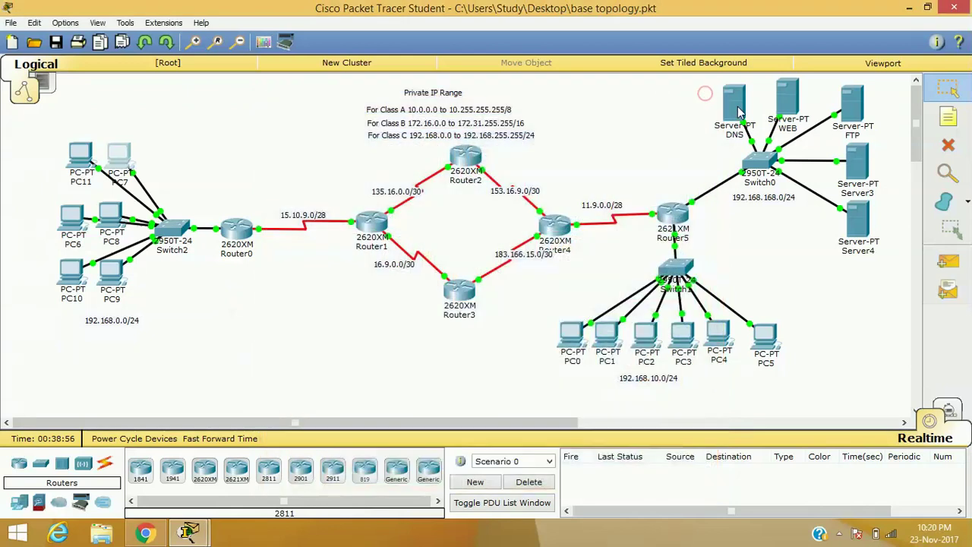
left_click(739, 106)
left_click(384, 113)
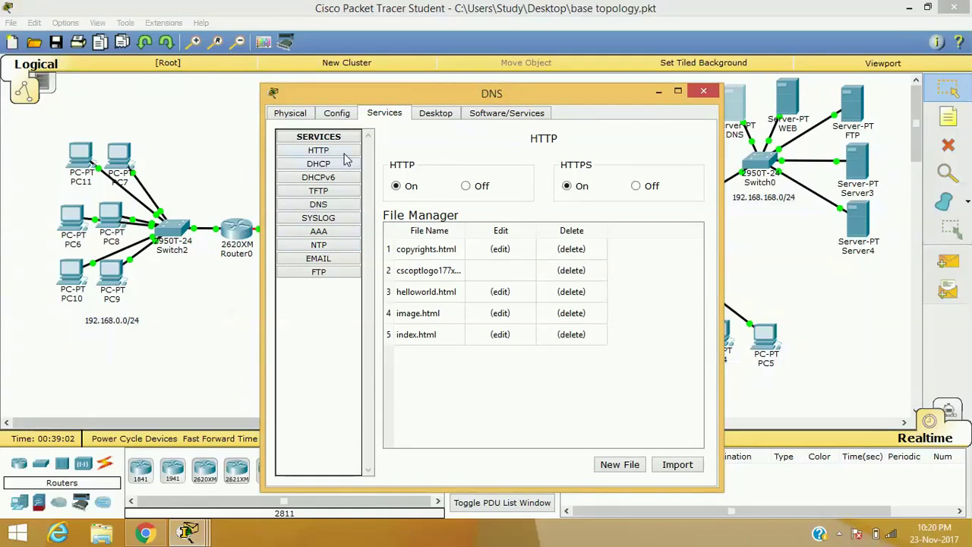
left_click(320, 204)
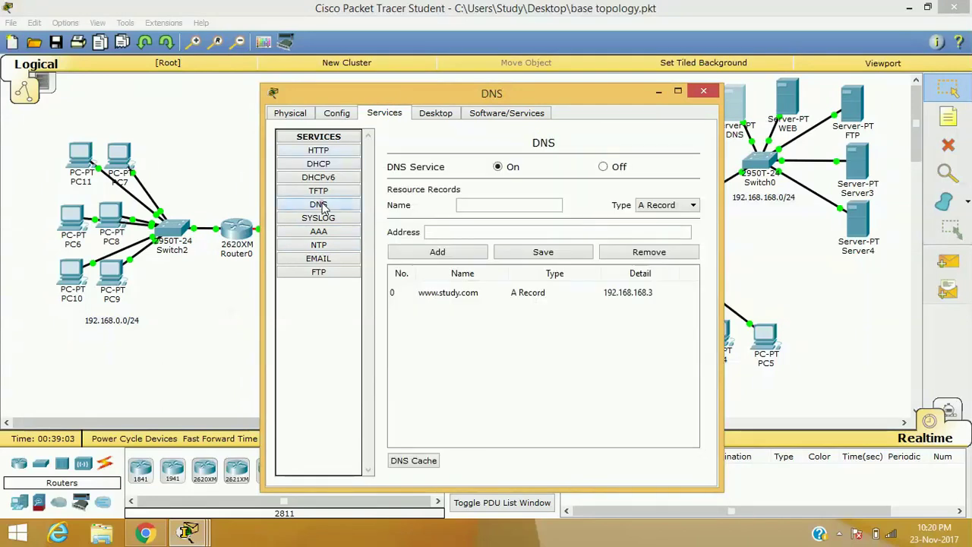
left_click(468, 303)
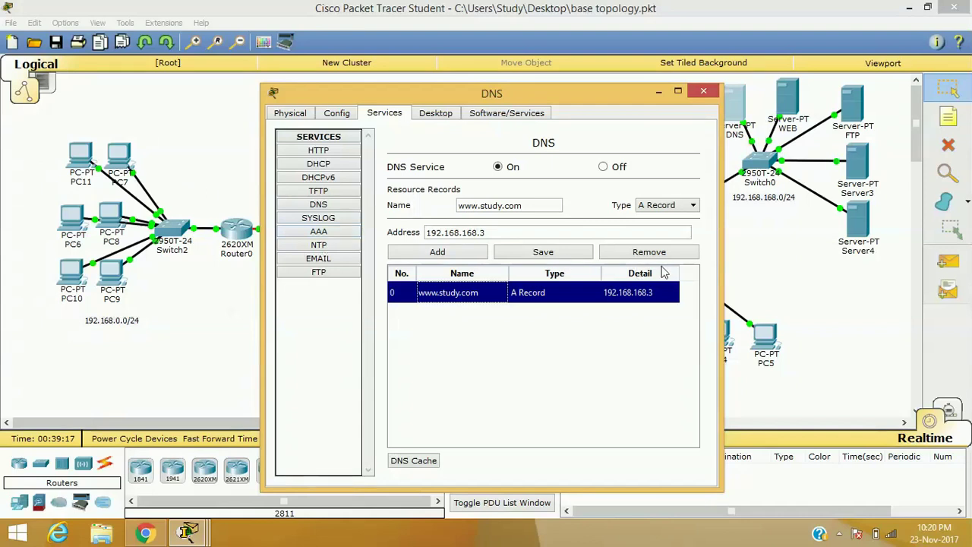
double_click(490, 232)
type("11")
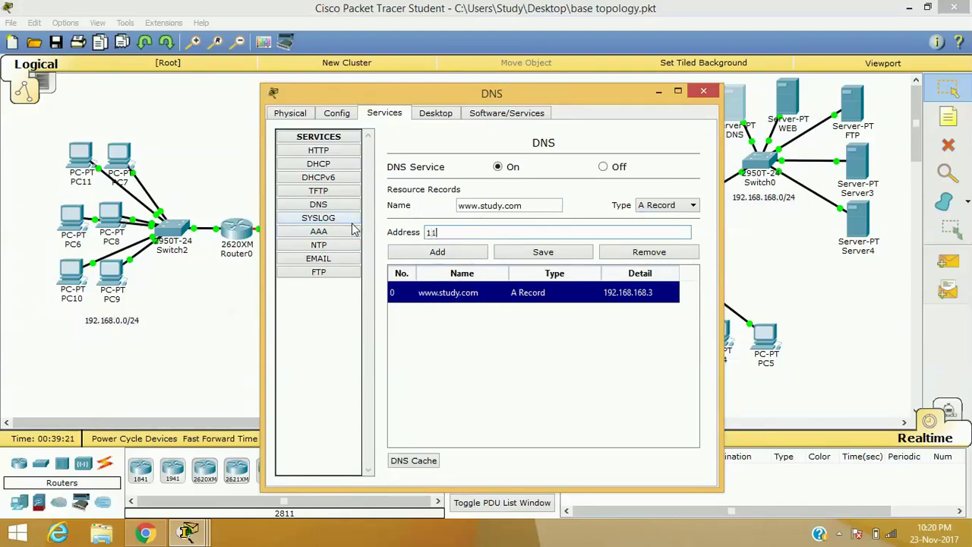
type(".9.0.4")
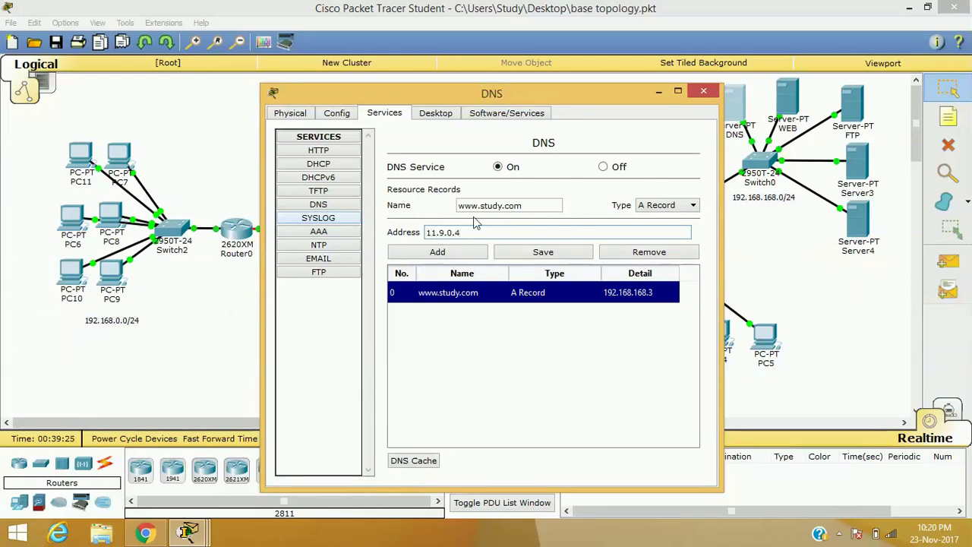
left_click(434, 252)
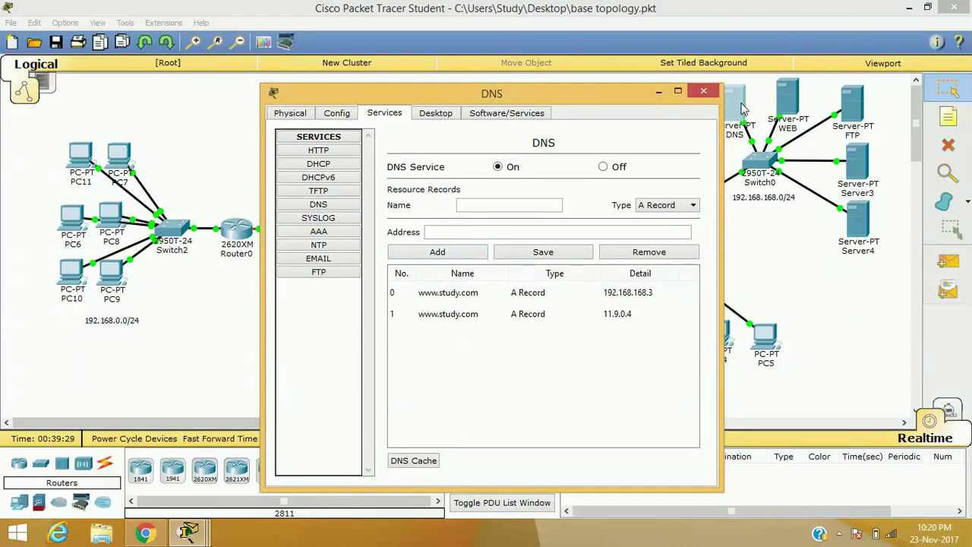
left_click(703, 91)
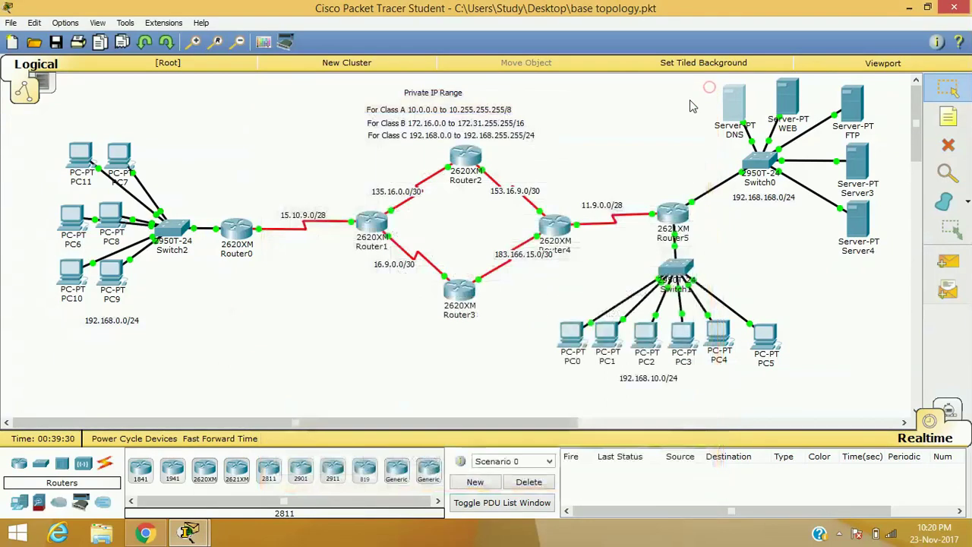
left_click(119, 159)
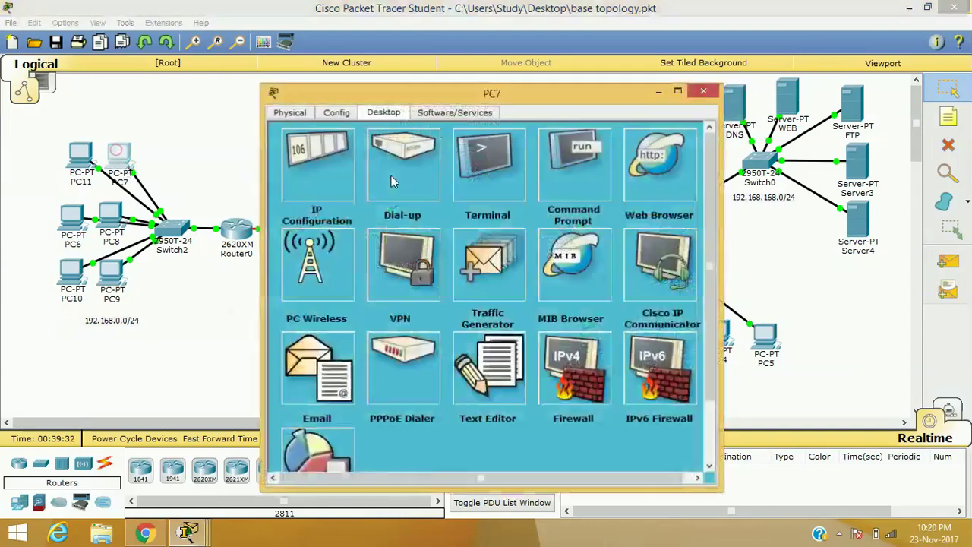
left_click(636, 162)
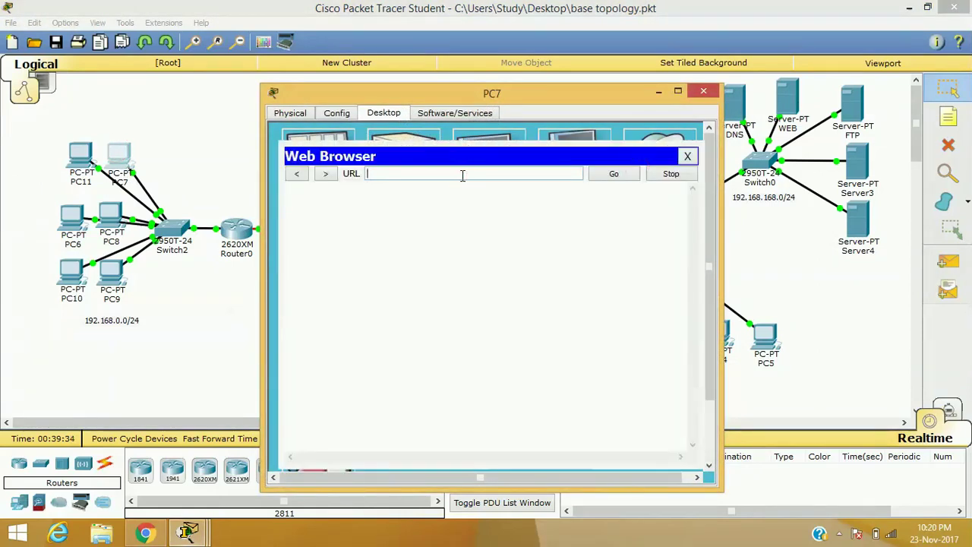
type("www.study.com")
key("Return")
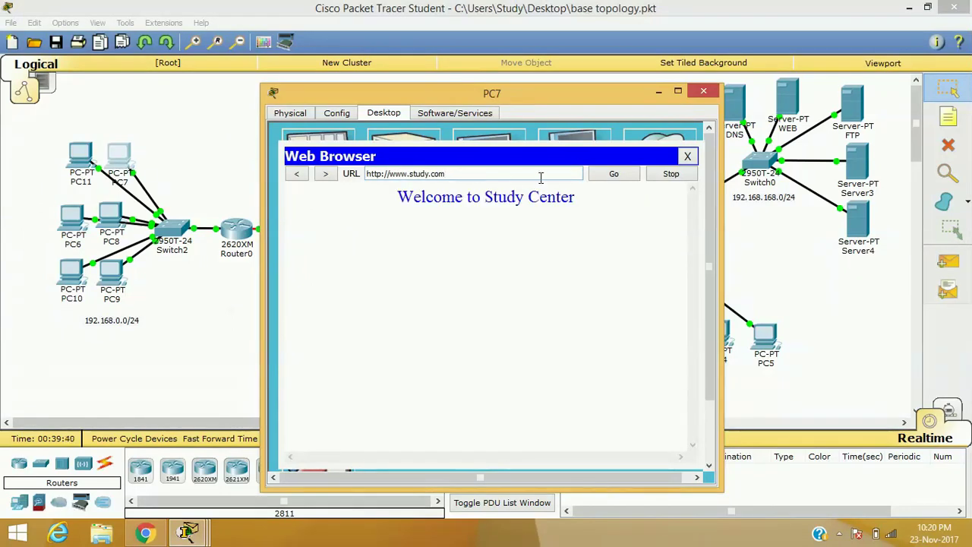
left_click(687, 157)
- Reopen PC7's web browser and load the WEB server by its global address 11.9.0.4
left_click(672, 161)
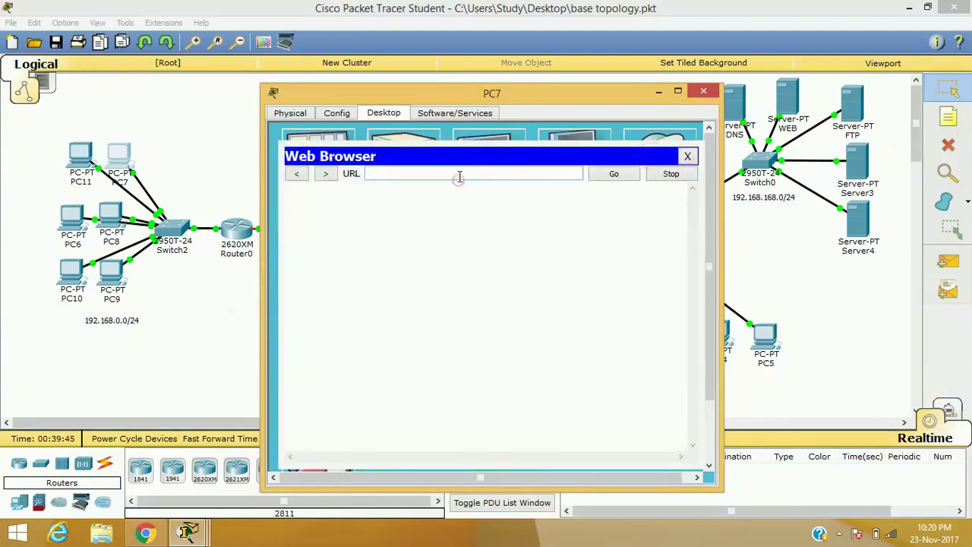
left_click(459, 176)
type("19")
key("BackSpace")
type("1.9.0.4")
key("Return")
left_click_drag(460, 174, 283, 156)
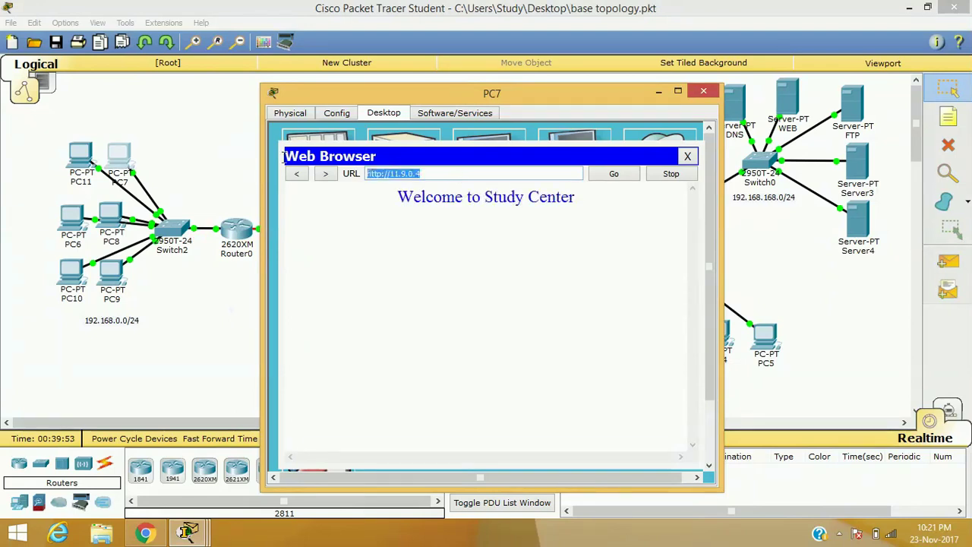
type("www")
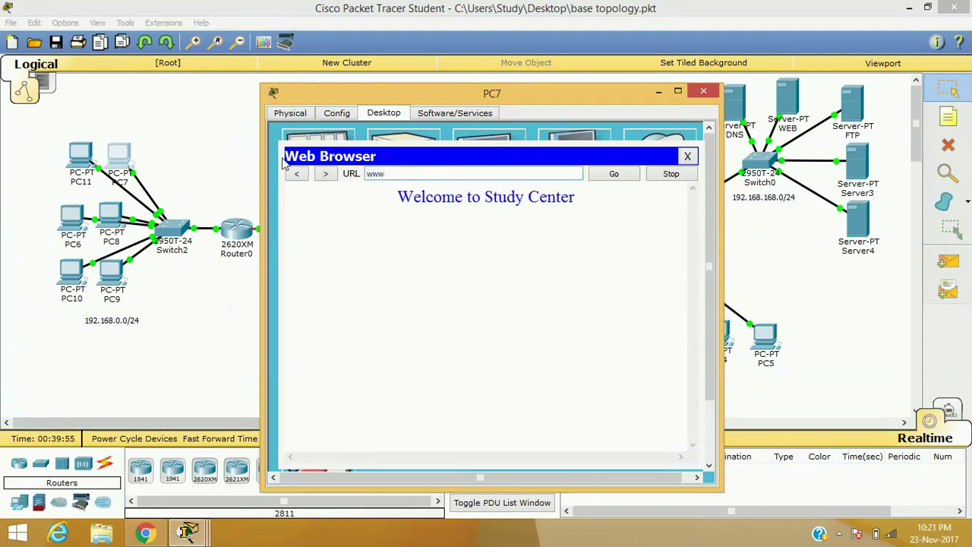
type(".study.com")
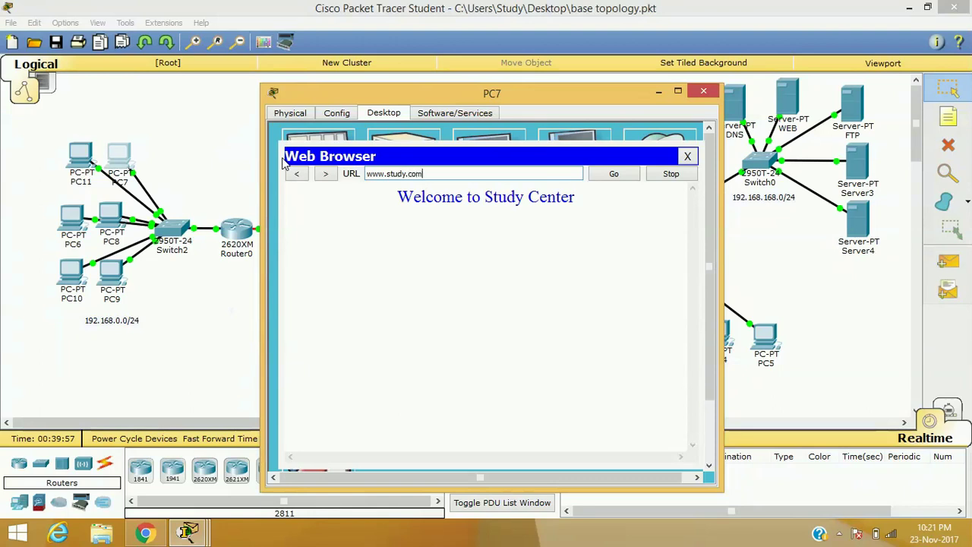
key("Return")
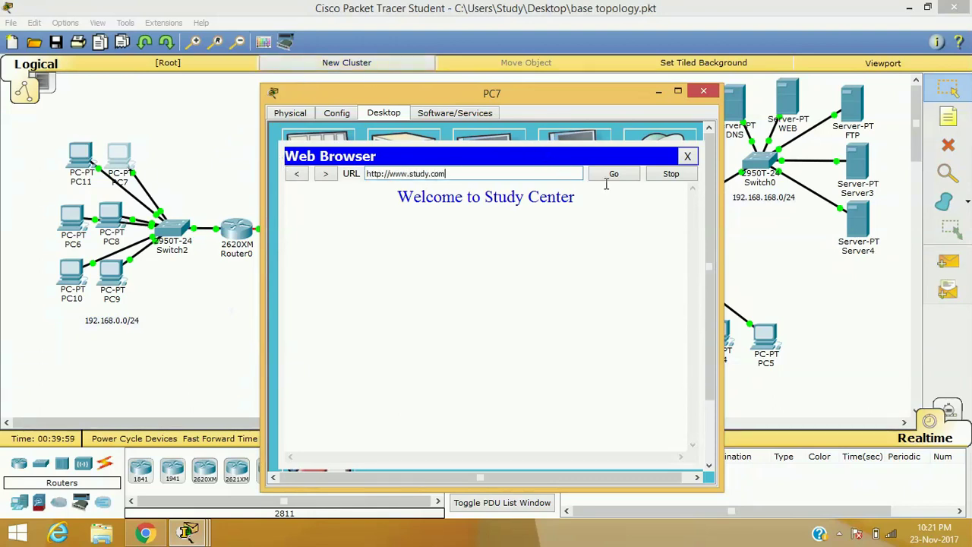
left_click(688, 155)
left_click(703, 92)
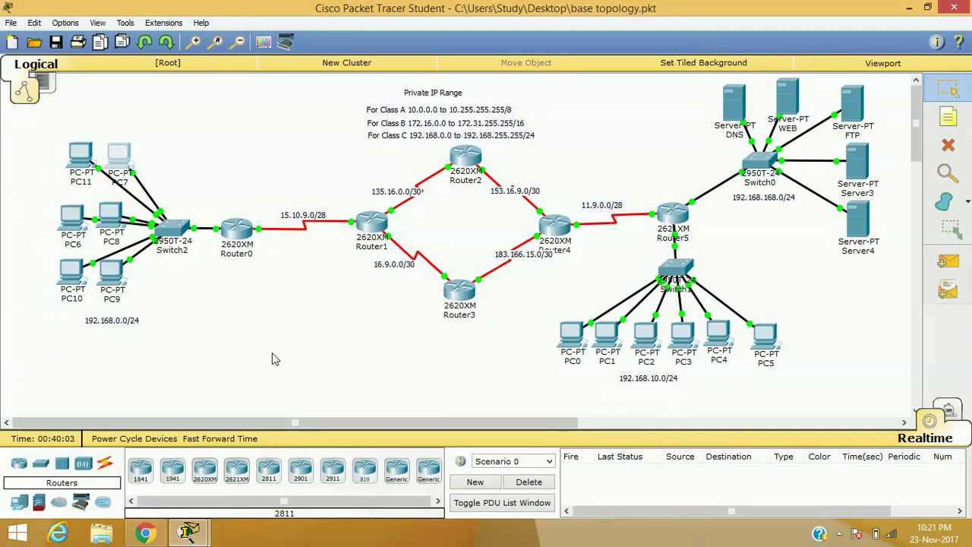
- Display Router5's NAT translation table with show ip nat translations
mouse_move(188, 531)
left_click(259, 466)
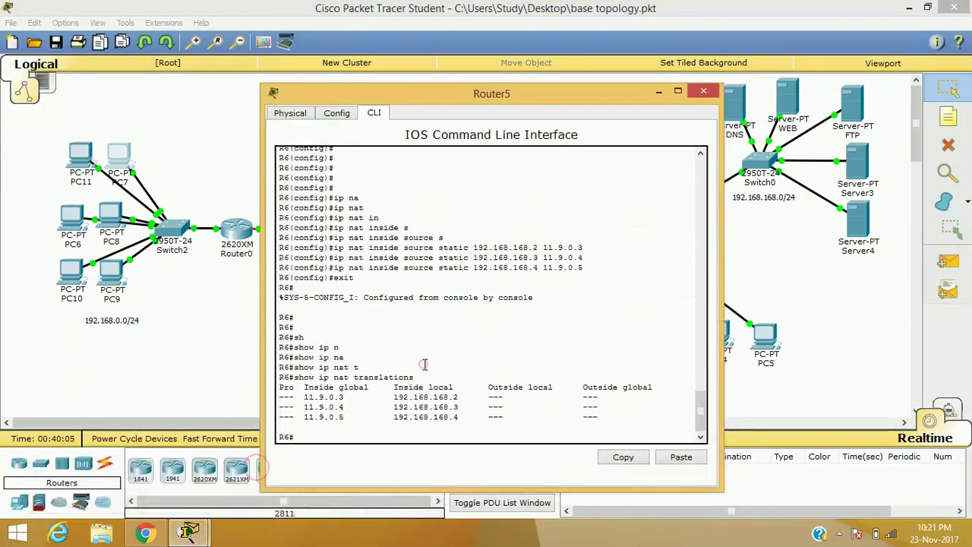
key("Return")
key("Return")
key("Return")
key("Return")
type("sh")
key("Tab")
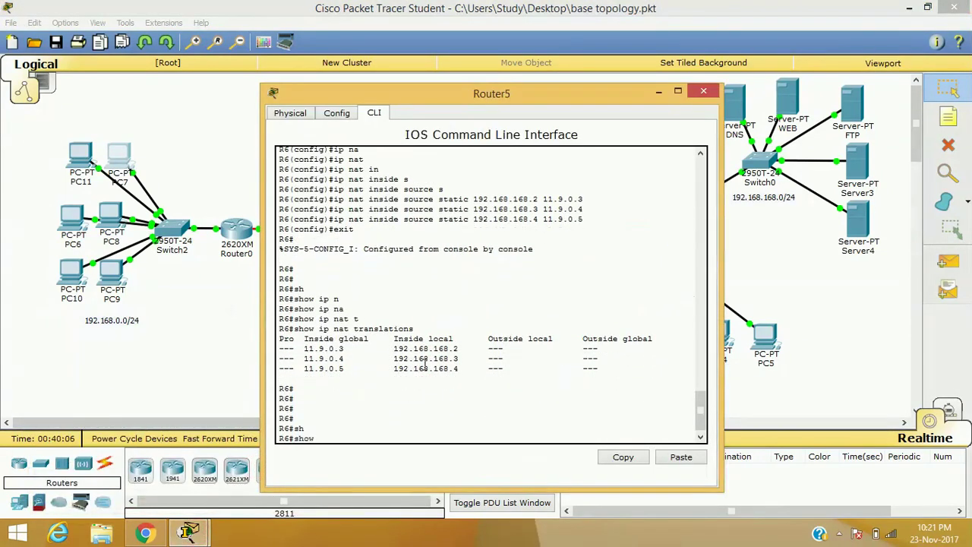
type("ip ina")
key("Tab")
key("BackSpace")
type("at")
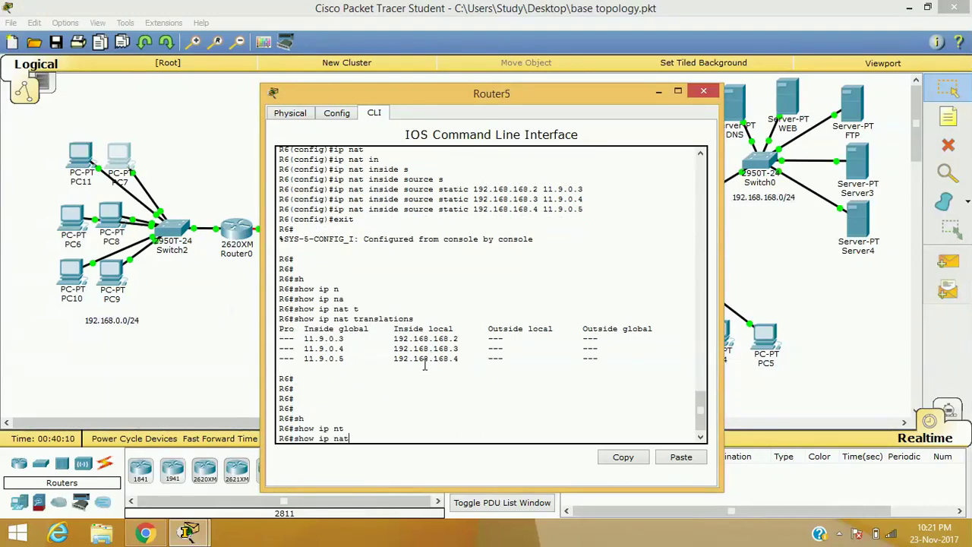
key("Tab")
type("tr")
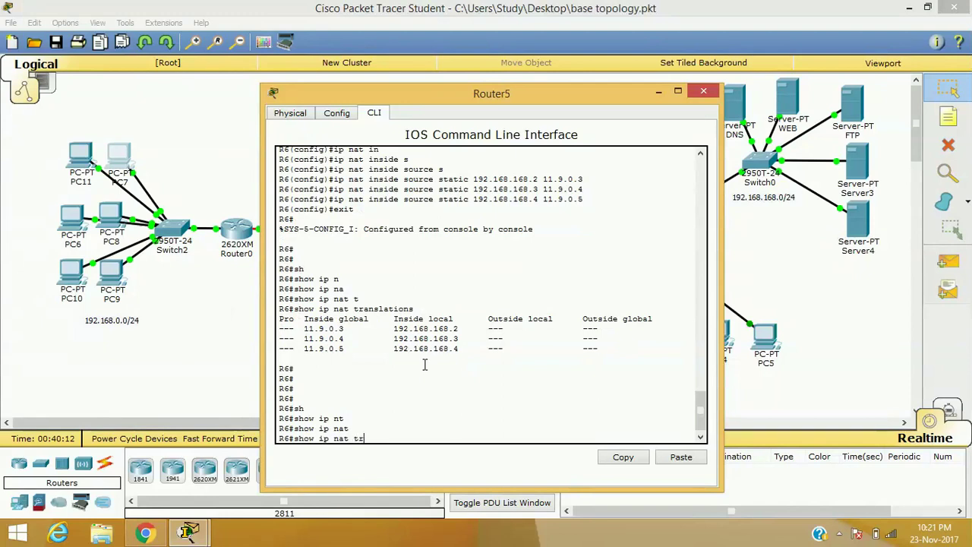
key("Tab")
key("Return")
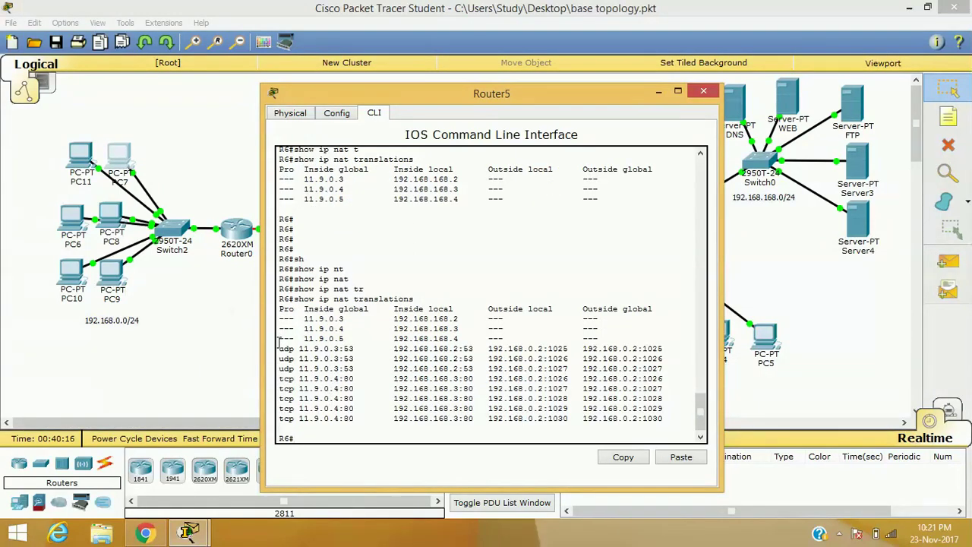
- Examine the UDP entries in Router5's NAT translation table, comparing their inside and outside addresses, port numbers and protocol
left_click_drag(279, 347, 339, 348)
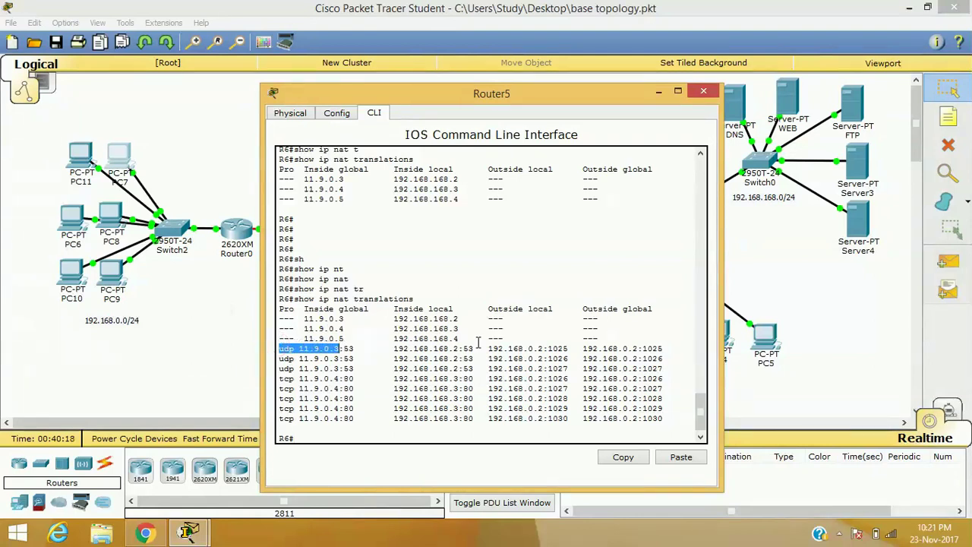
left_click_drag(583, 309, 654, 308)
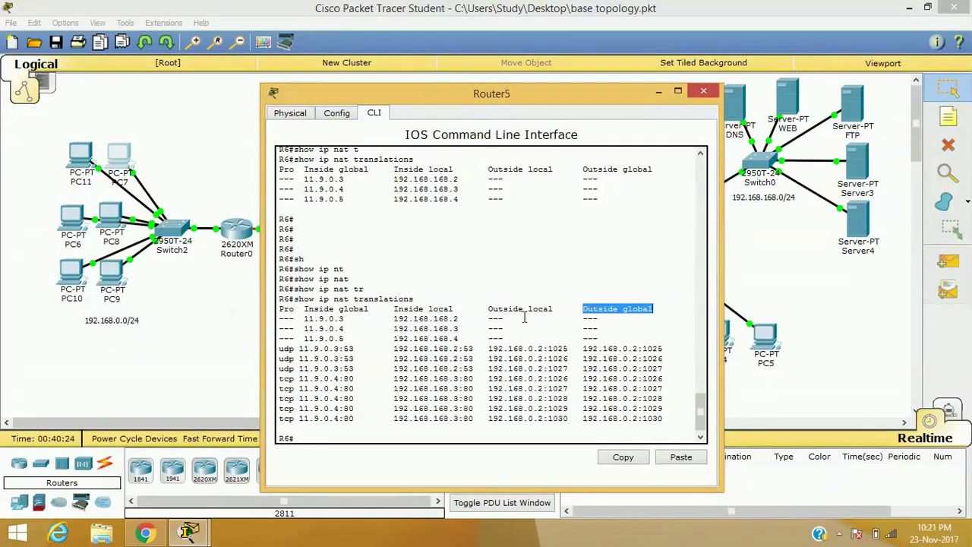
mouse_move(589, 350)
left_mouse_down()
mouse_move(648, 335)
mouse_move(583, 349)
left_mouse_up()
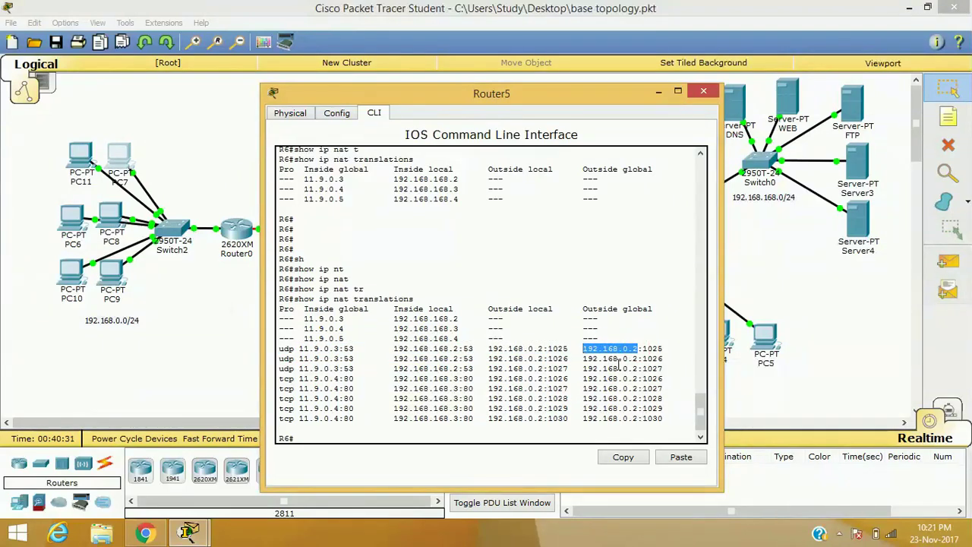
left_click(544, 348)
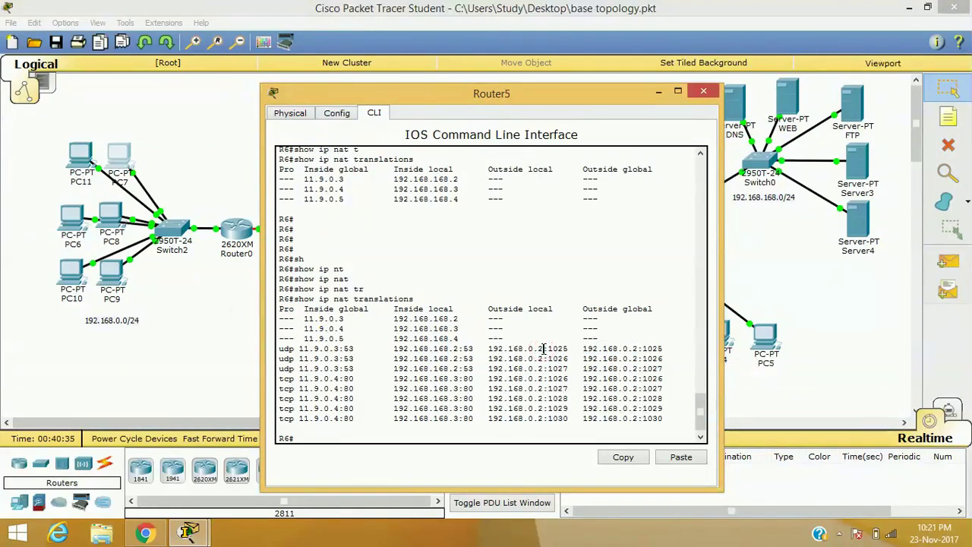
left_click_drag(544, 348, 492, 348)
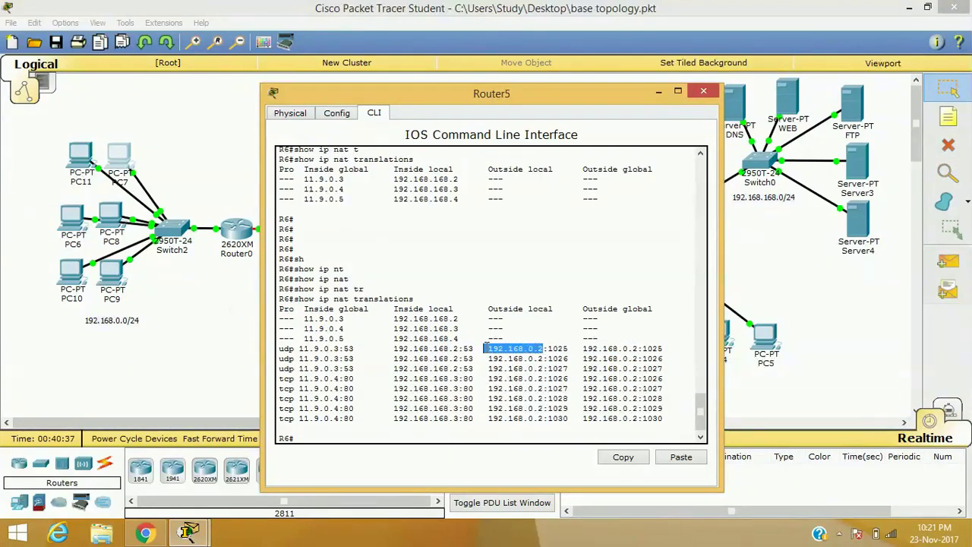
left_click(578, 329)
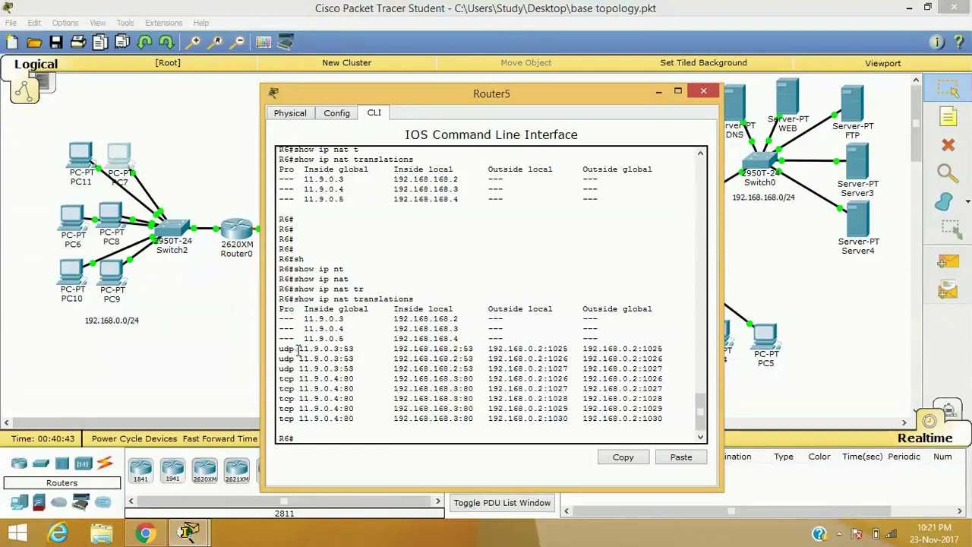
left_click_drag(298, 349, 341, 349)
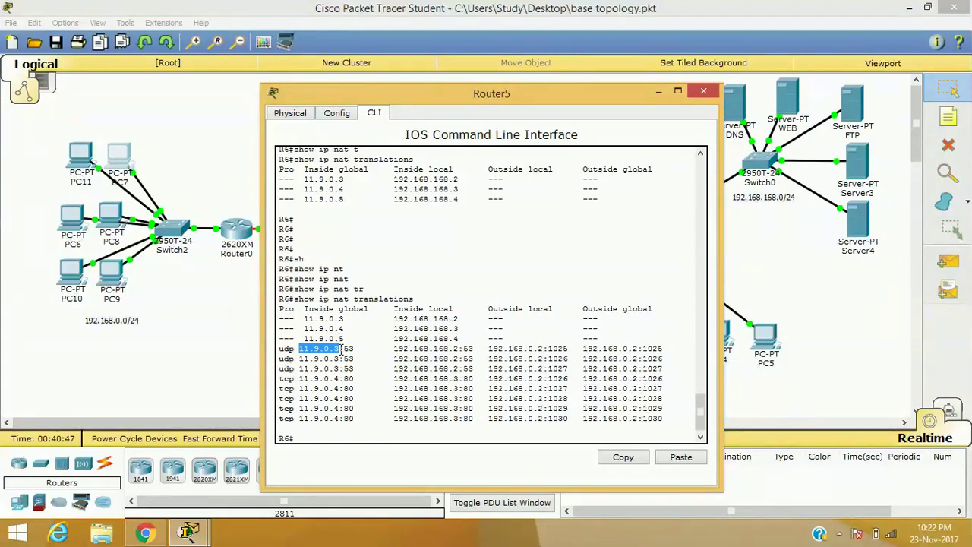
left_click_drag(395, 348, 460, 348)
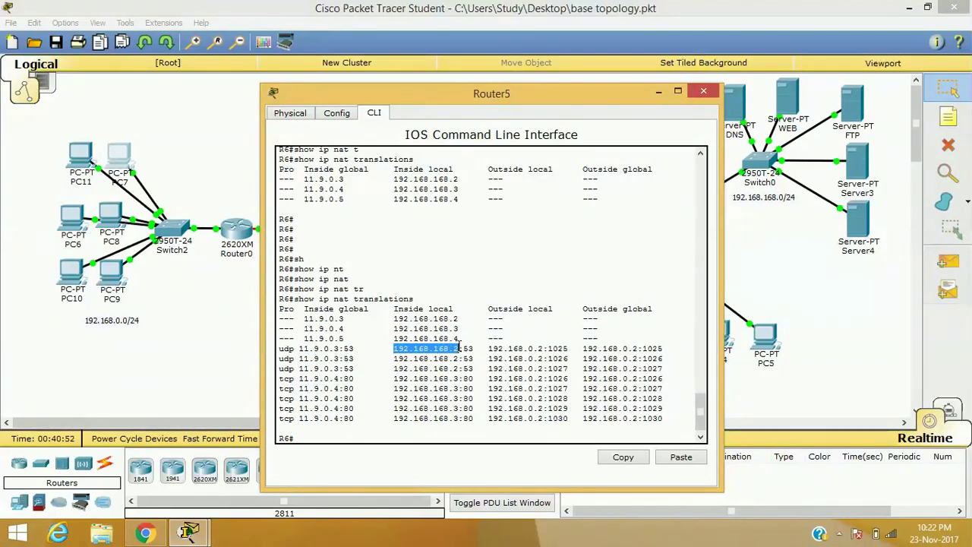
left_click_drag(463, 348, 475, 347)
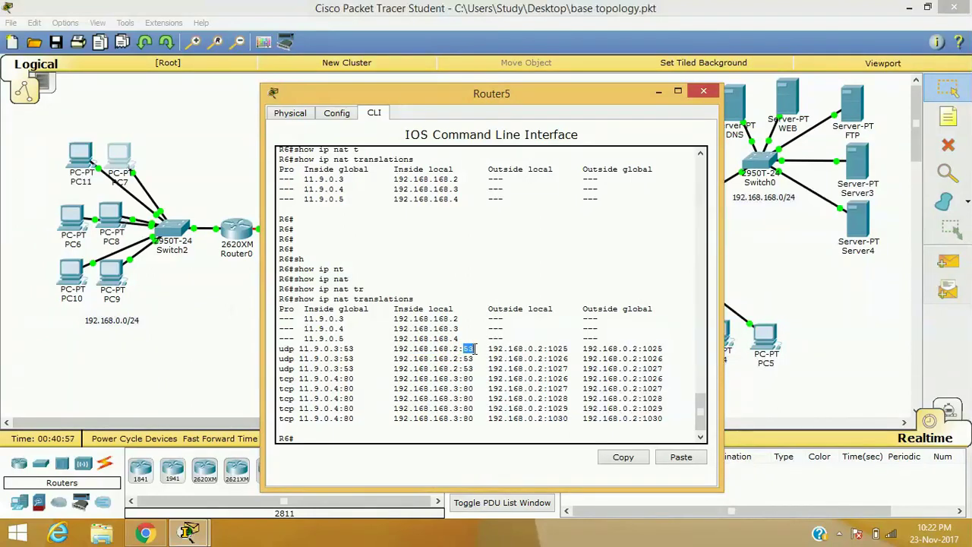
double_click(296, 348)
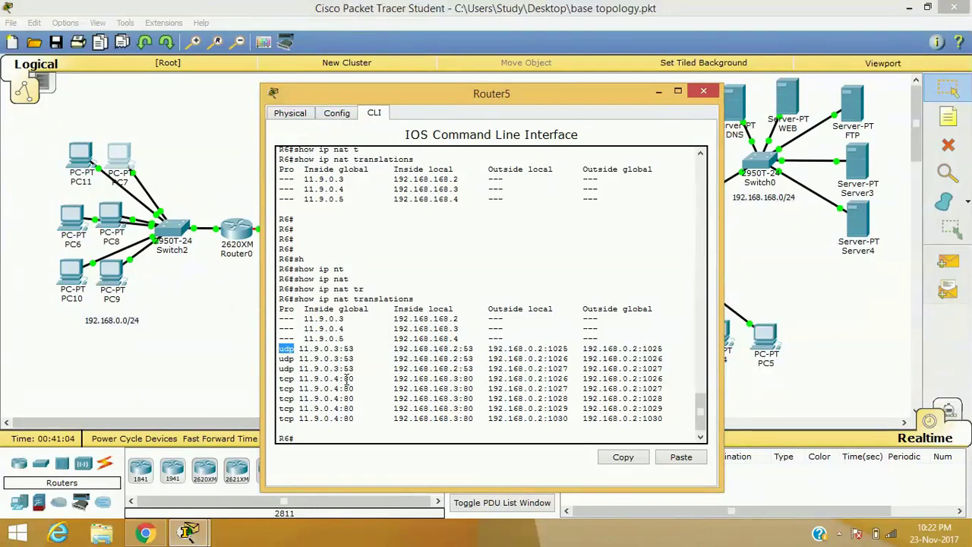
- Examine the first TCP entry in the translation table, checking its inside global address, port number and protocol
left_click_drag(344, 378, 374, 379)
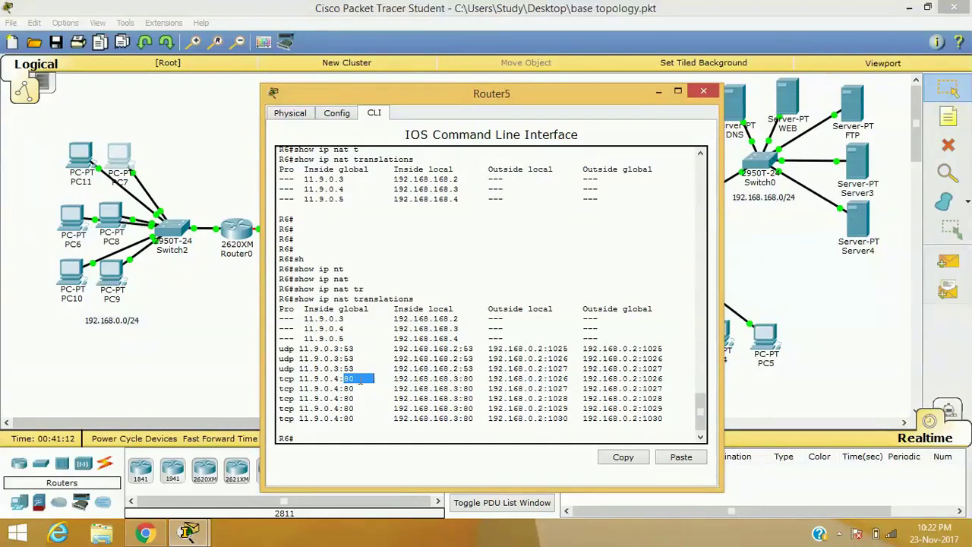
left_click_drag(300, 379, 304, 379)
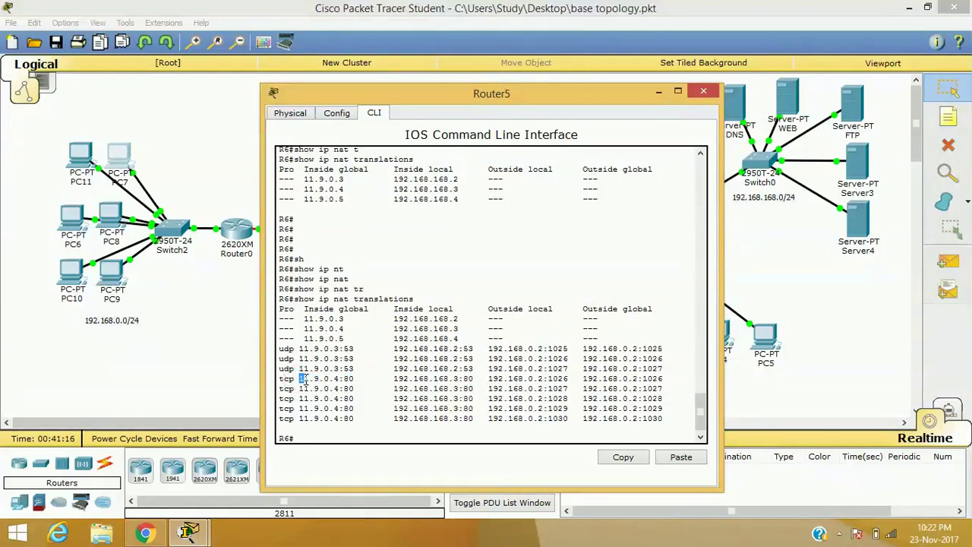
left_click_drag(306, 378, 350, 378)
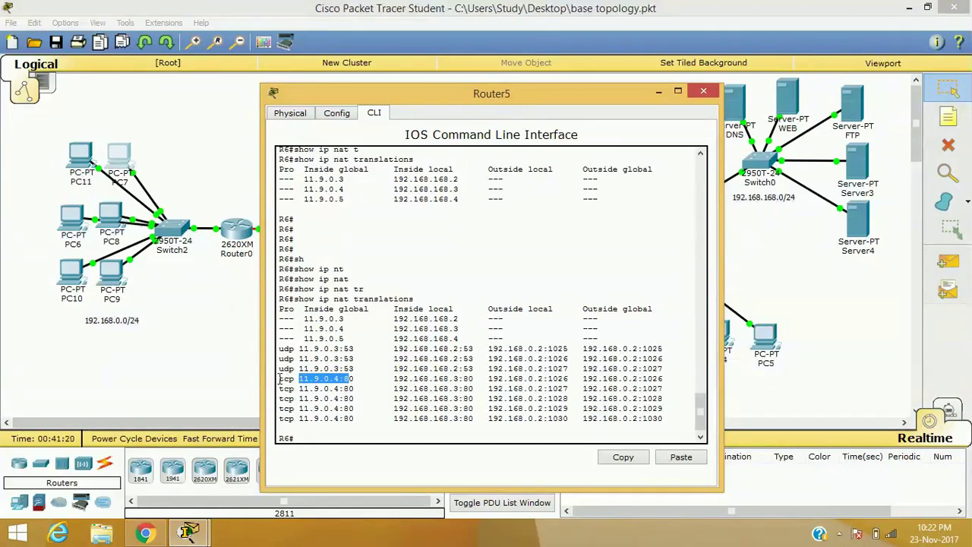
left_click_drag(299, 378, 278, 378)
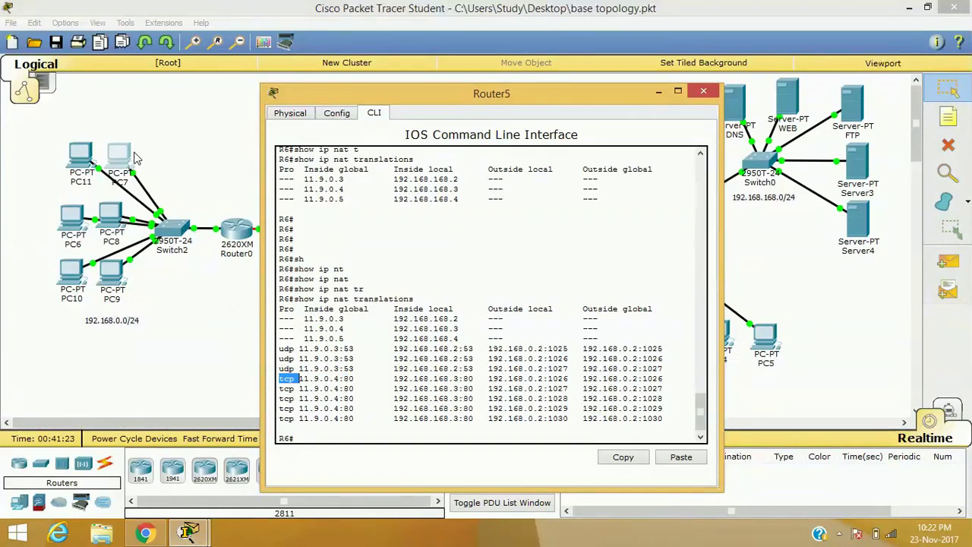
left_click(460, 302)
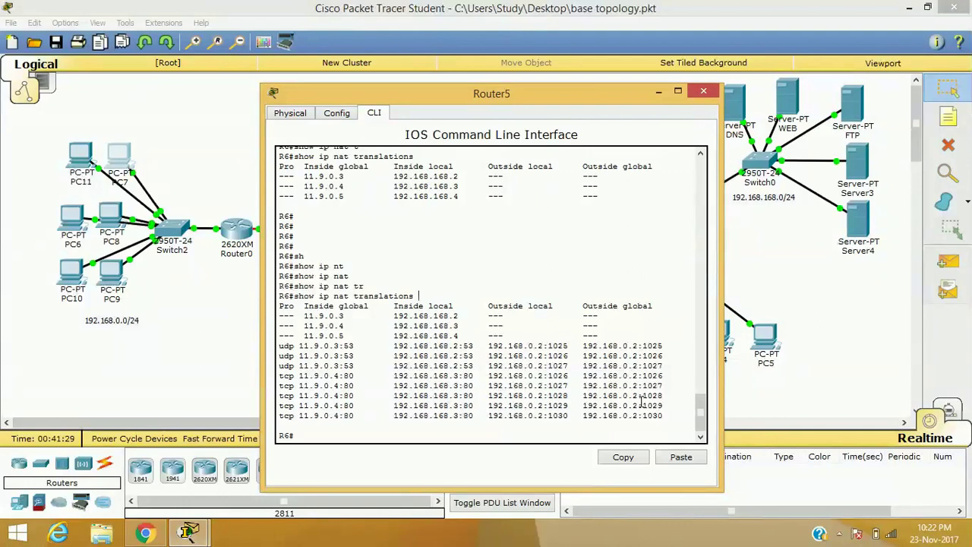
- Display Router5's NAT statistics with show ip nat statistics
left_click(347, 434)
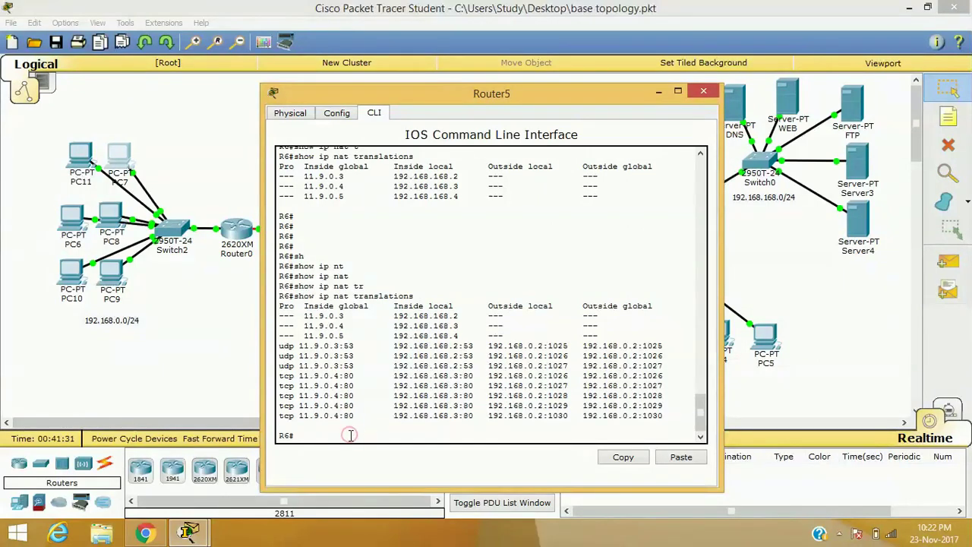
type("sh")
key("Tab")
type("ip")
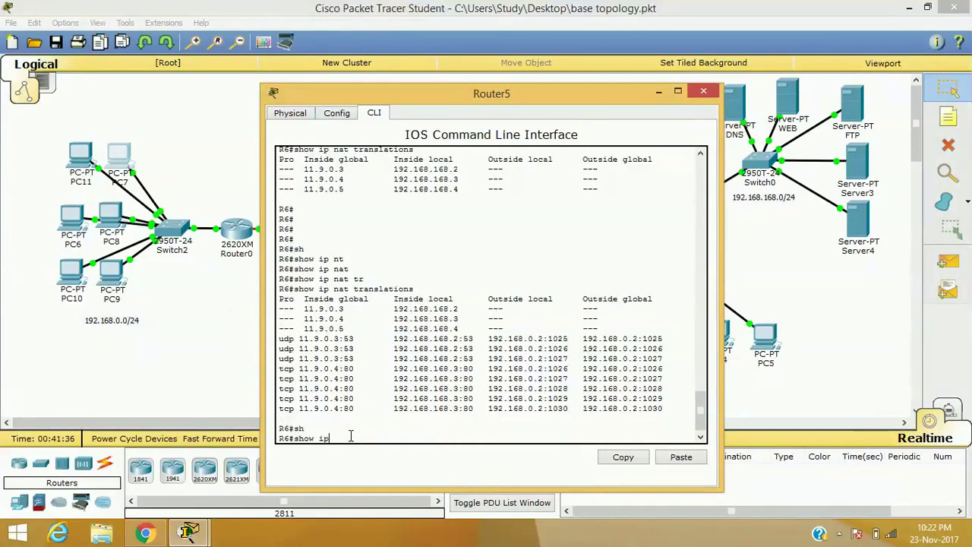
type(" na")
key("Tab")
type("t")
key("Tab")
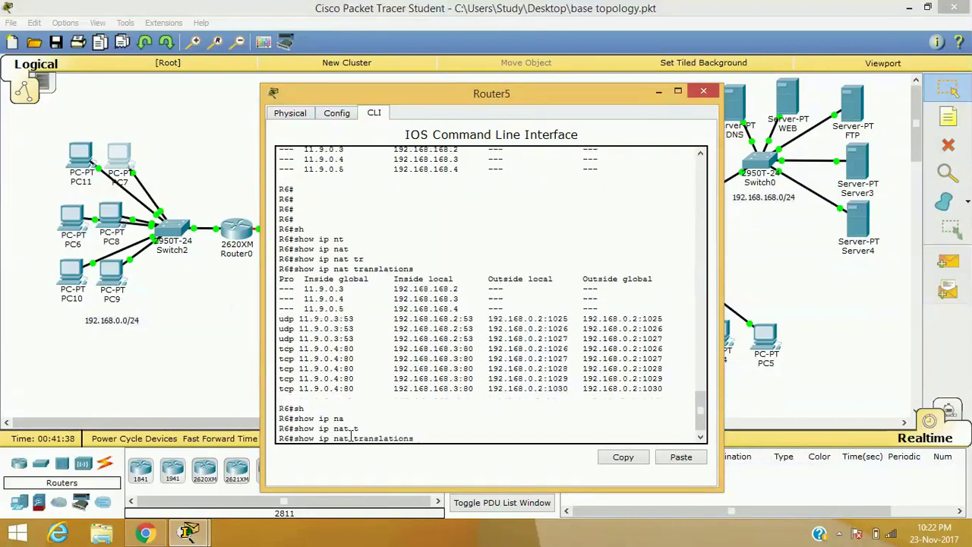
key("BackSpace")
key("BackSpace")
key("BackSpace")
key("BackSpace")
key("BackSpace")
key("BackSpace")
key("BackSpace")
key("BackSpace")
key("BackSpace")
key("BackSpace")
key("BackSpace")
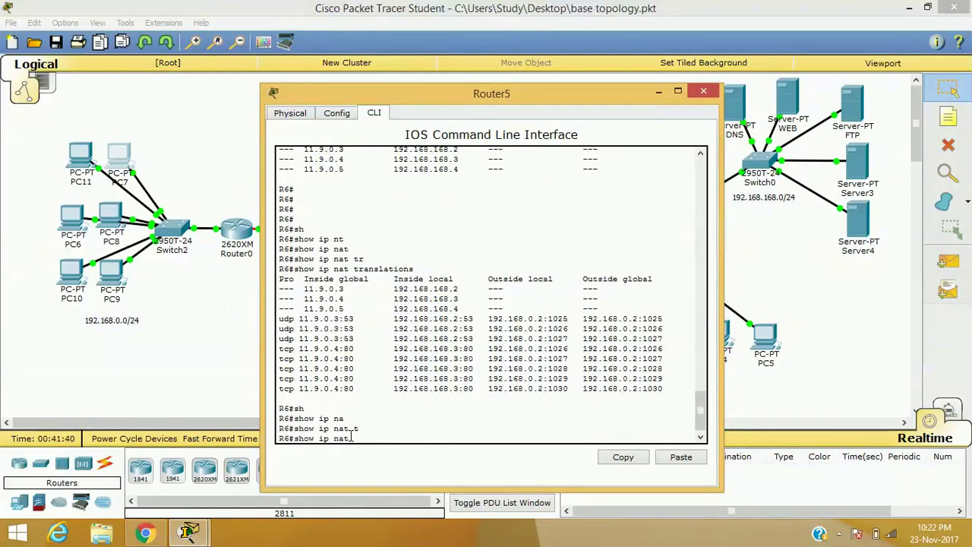
type("st")
key("Tab")
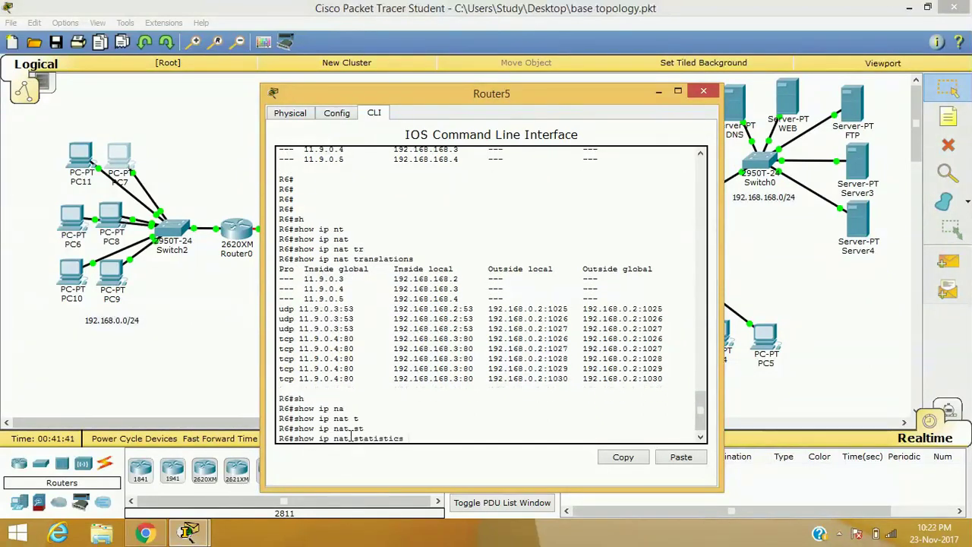
key("Return")
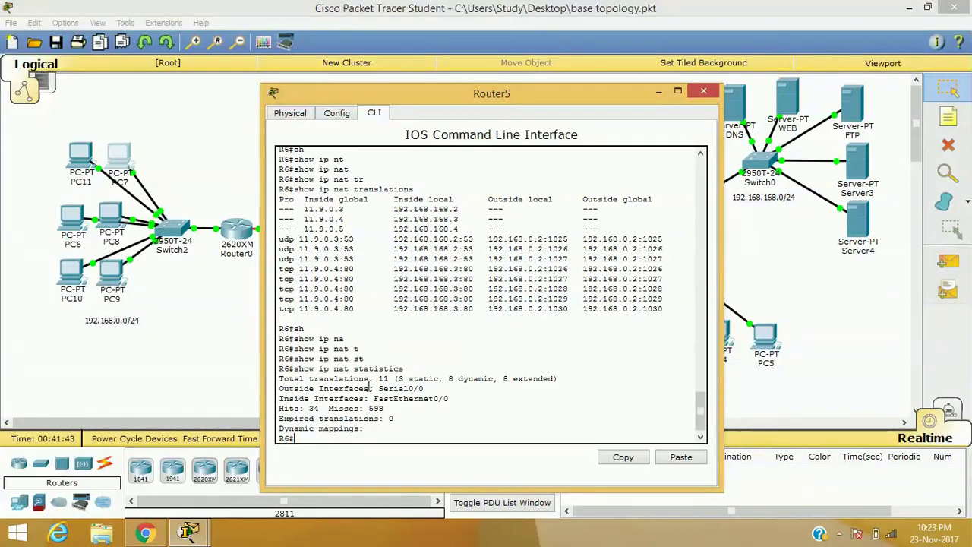
- Examine the total translations, inside interface, hits, misses and expired translations in the NAT statistics output
left_click_drag(281, 372, 559, 379)
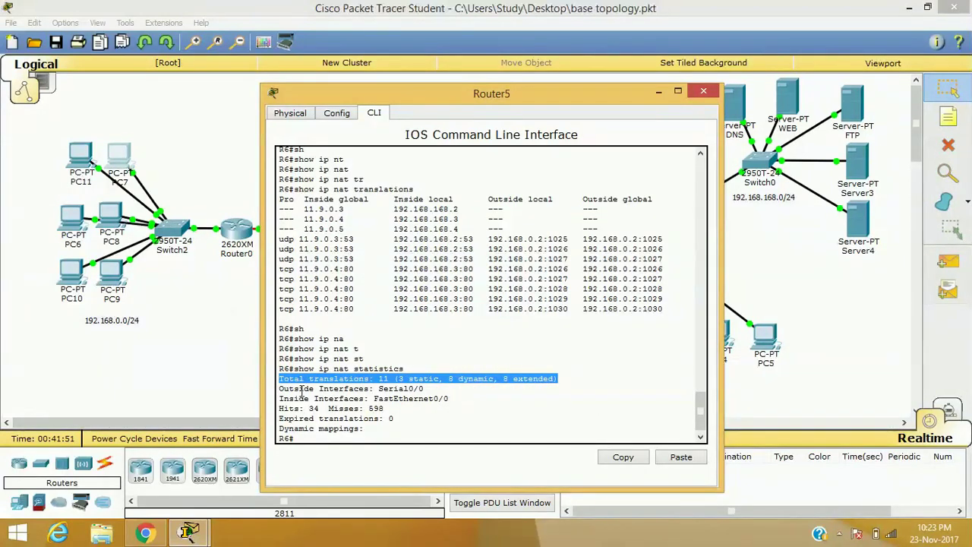
left_click_drag(286, 401, 500, 397)
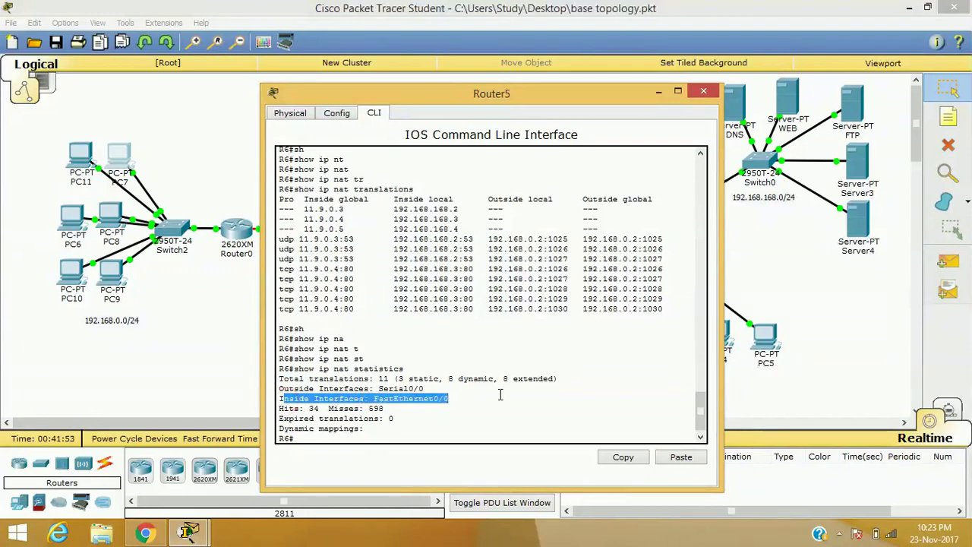
left_click(300, 409)
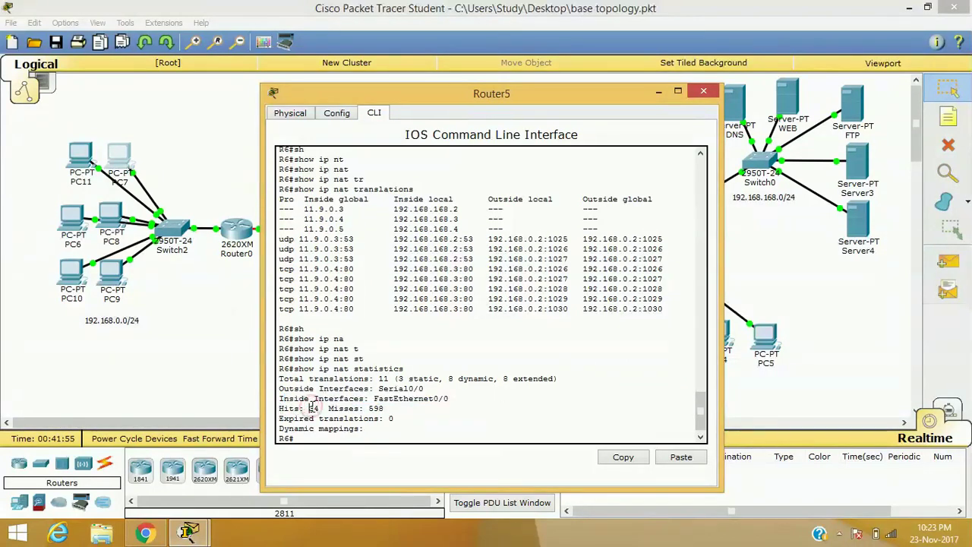
left_click_drag(368, 408, 404, 408)
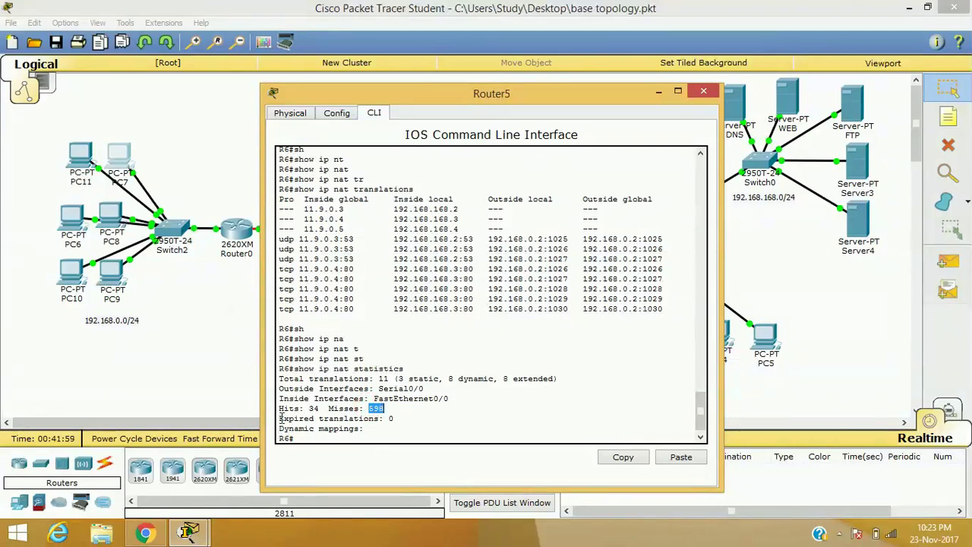
left_click_drag(278, 419, 469, 419)
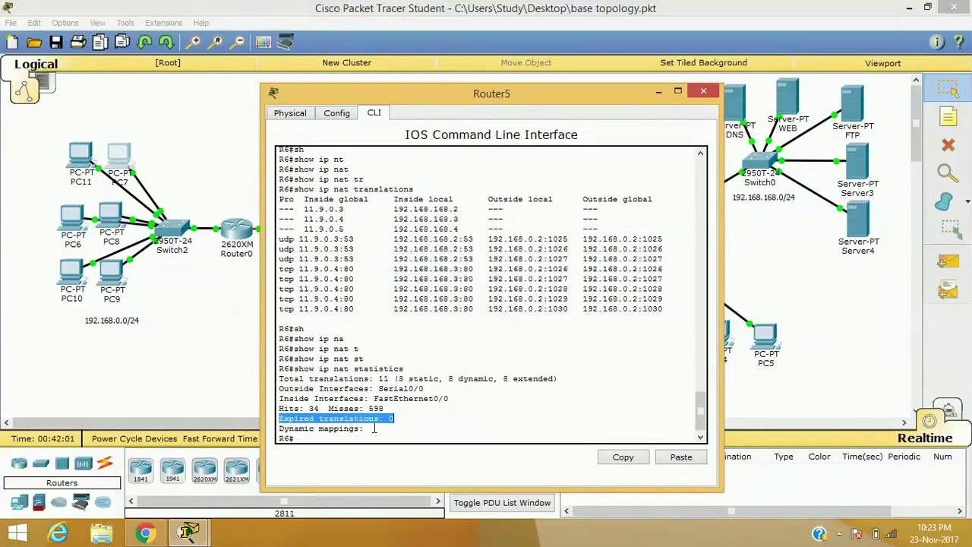
- Add a few empty prompt lines below the statistics and turn on NAT debugging on Router5 with debug ip nat
left_click(319, 437)
key("Return")
key("Return")
key("Return")
key("Return")
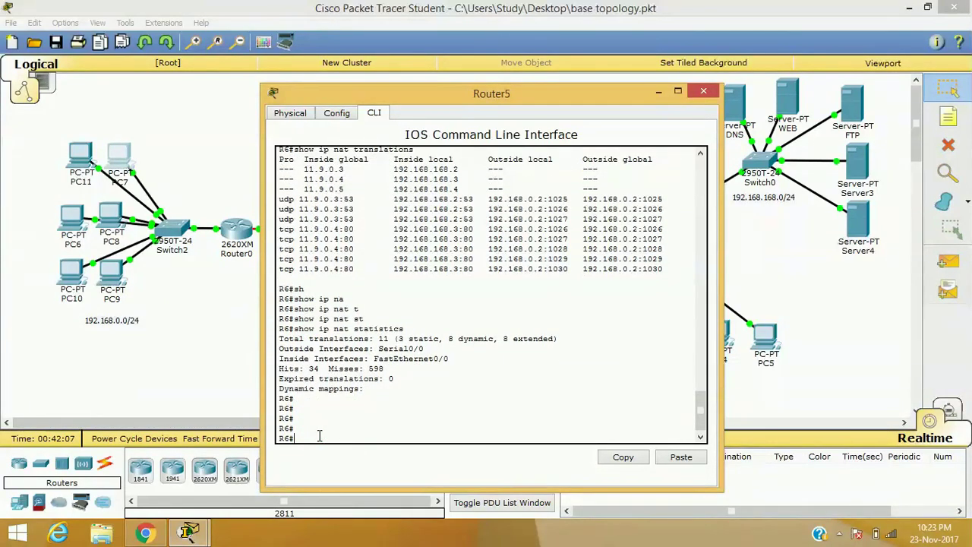
type("de")
key("Tab")
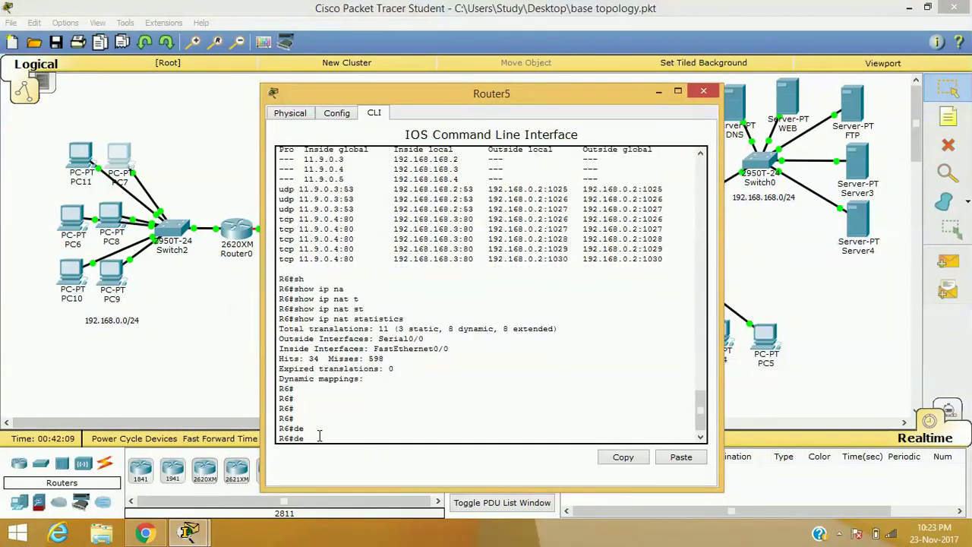
type("b")
key("Tab")
type("ip n")
key("Tab")
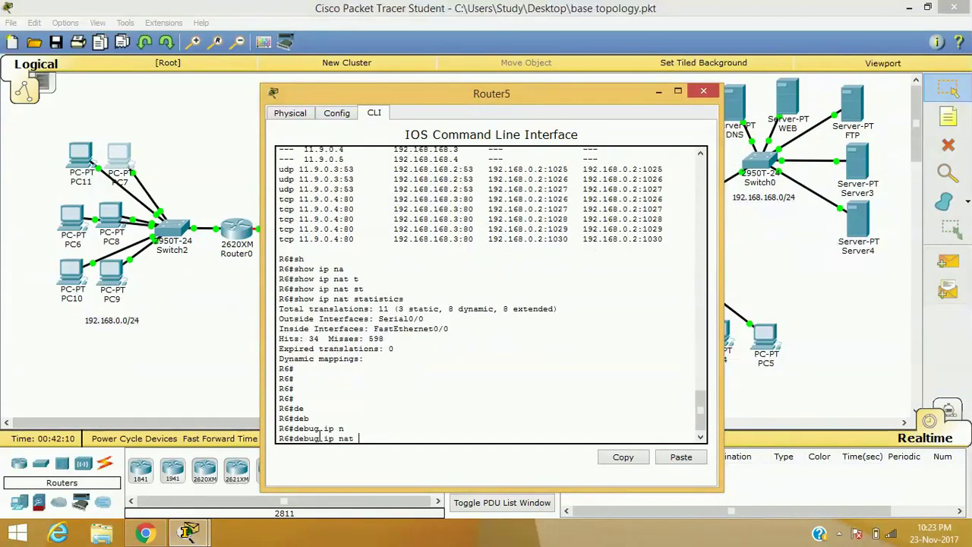
key("Return")
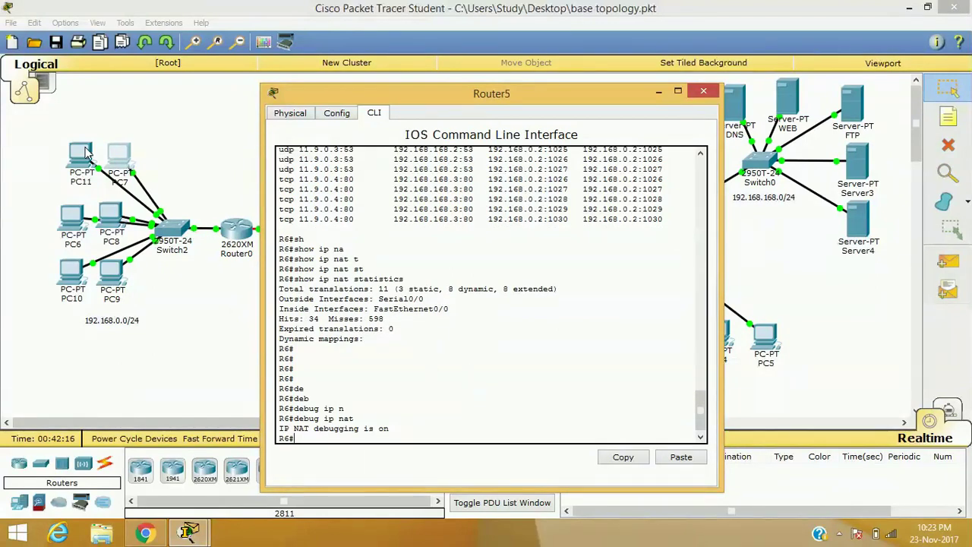
- Ping the DNS server's global address 11.9.0.3 from PC7's Command Prompt, and switch back to Router5's CLI to view the NAT debug output
left_click(119, 154)
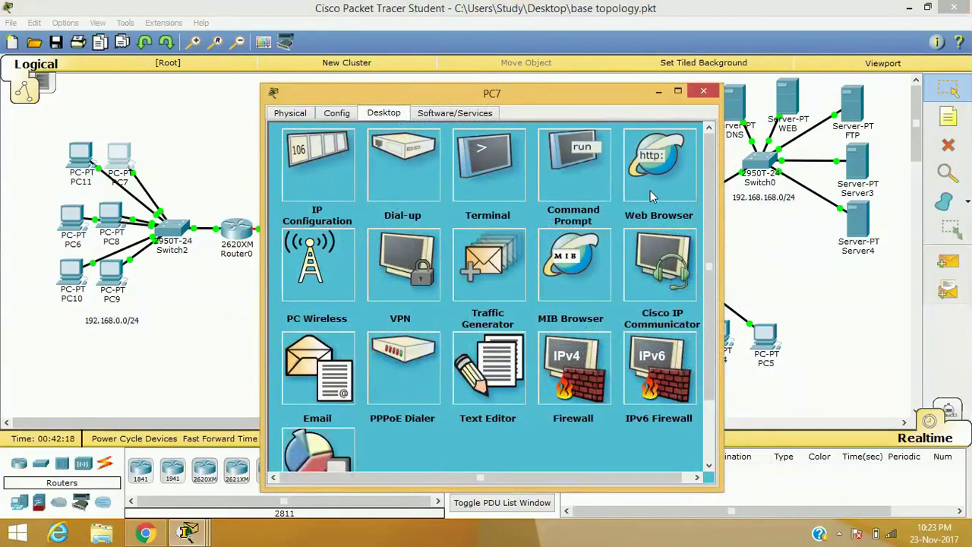
left_click(650, 190)
left_click(686, 157)
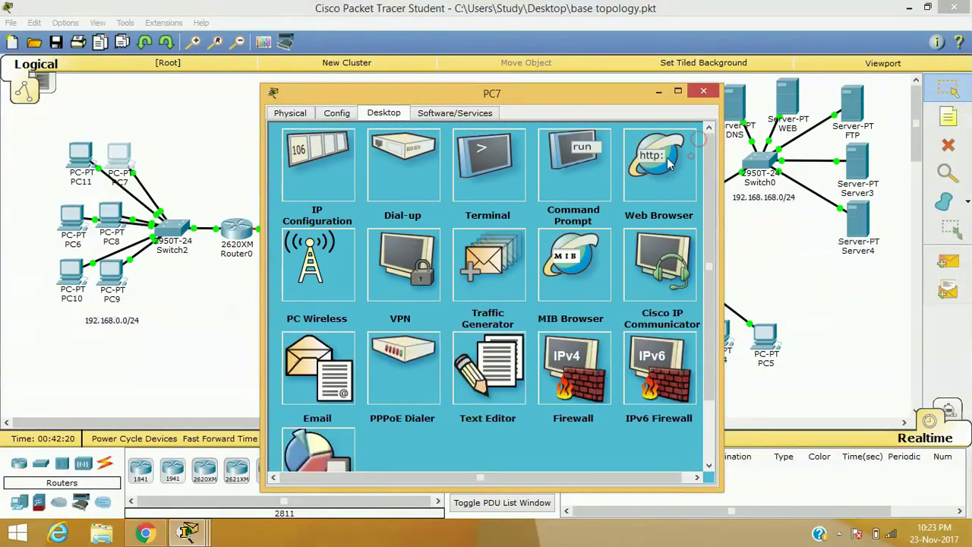
left_click(566, 156)
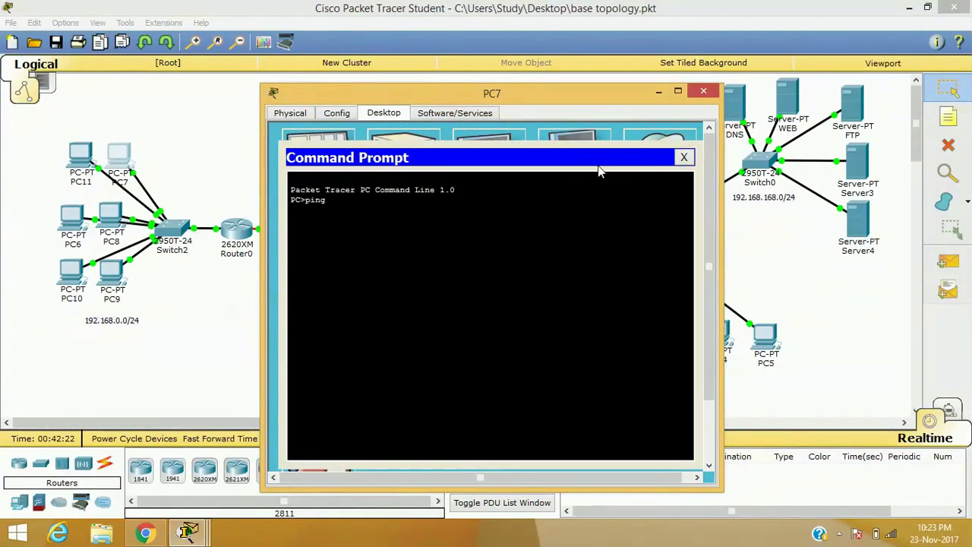
type("ping 11.9.0.3")
key("Return")
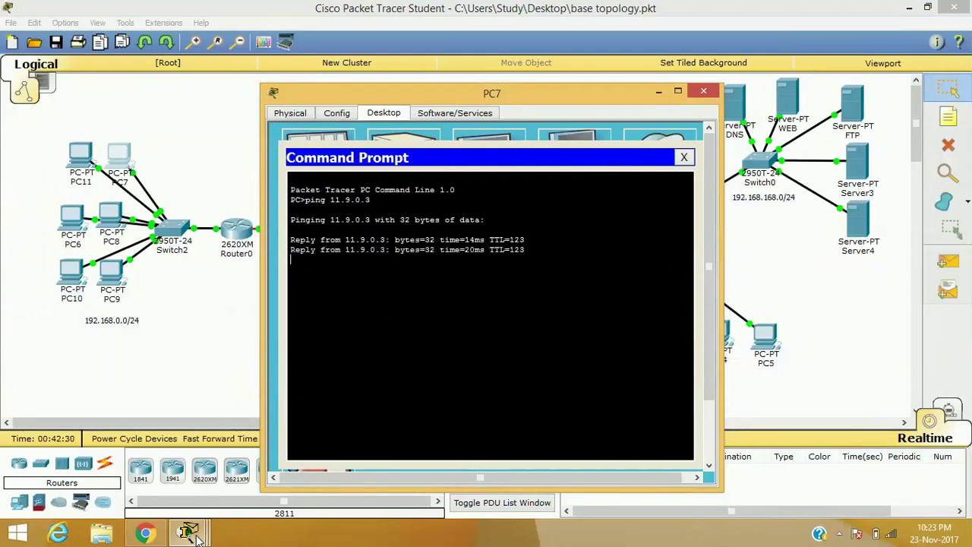
mouse_move(188, 532)
left_click(237, 450)
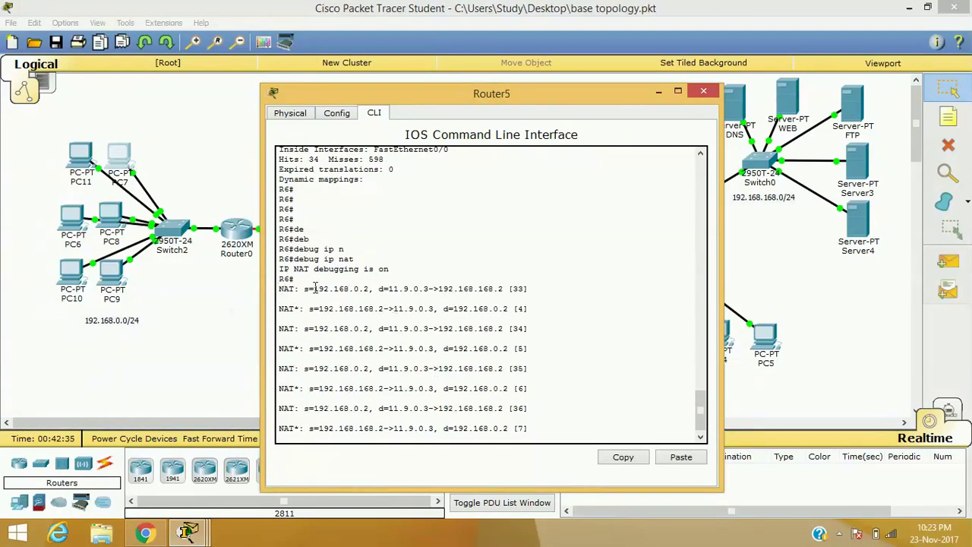
- Examine the source address and the translated destination address in the first NAT debug entry on Router5
left_click_drag(314, 287, 366, 288)
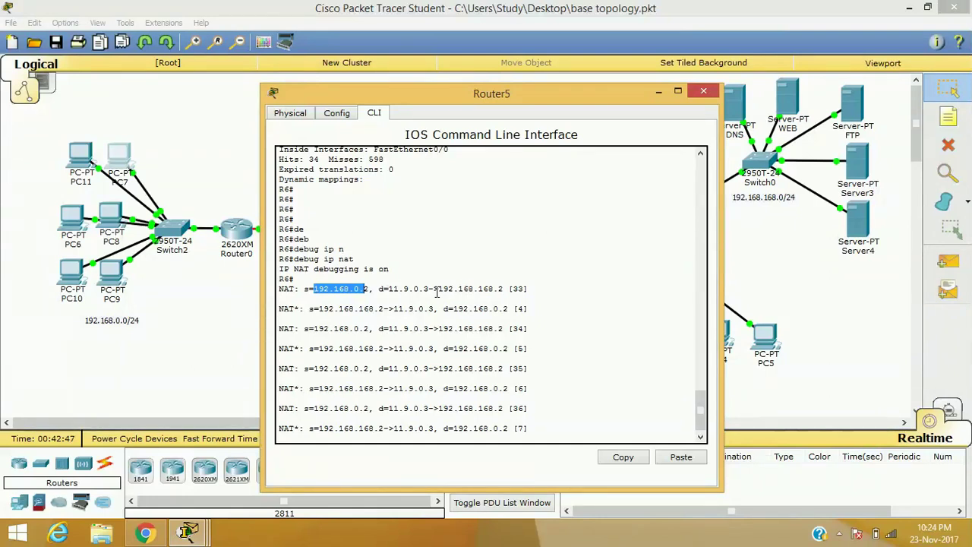
left_click_drag(437, 288, 505, 291)
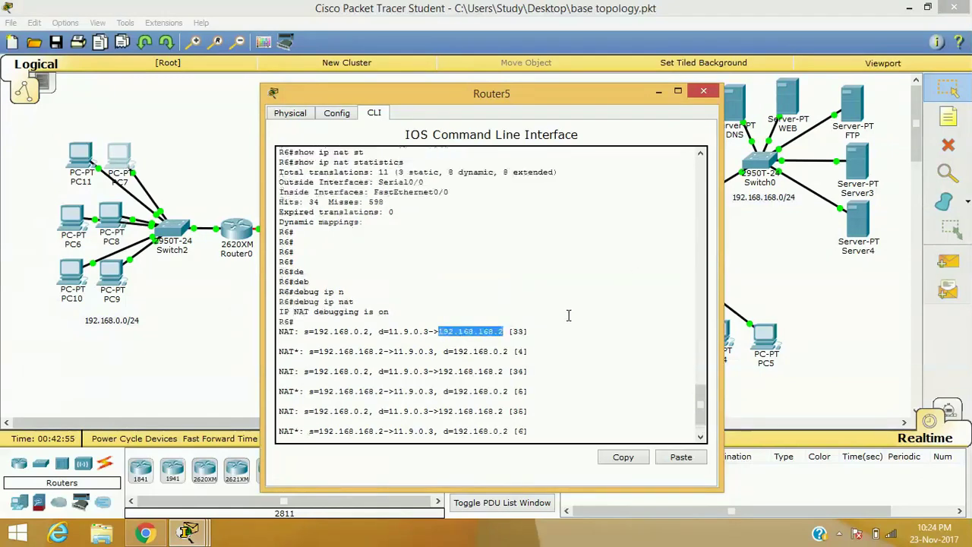
scroll(569, 316, "down", 1)
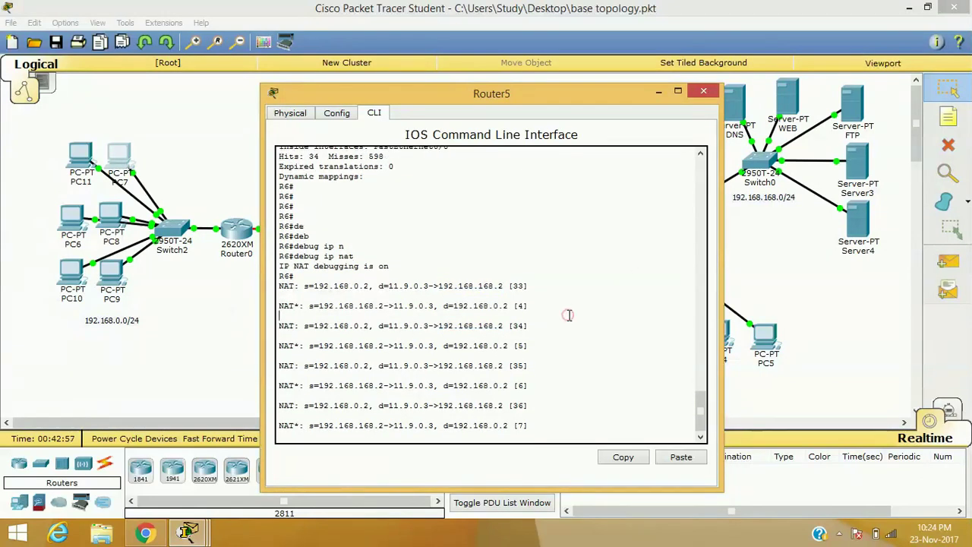
- Display Router5's NAT translation table with show ip nat translations
key("Return")
key("Return")
key("Return")
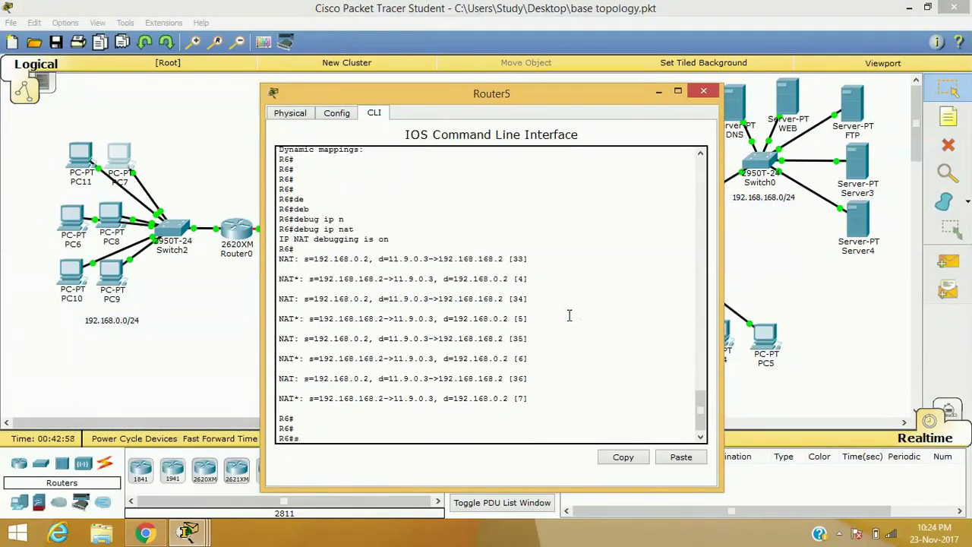
type("s")
key("Tab")
type("h")
key("Tab")
type("ip")
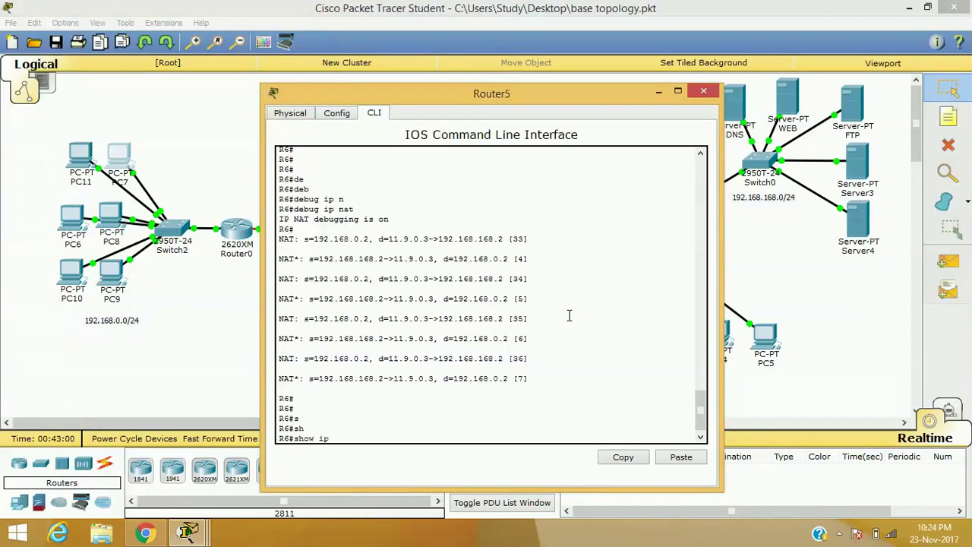
type(" na")
key("Tab")
type("t")
key("Tab")
key("Return")
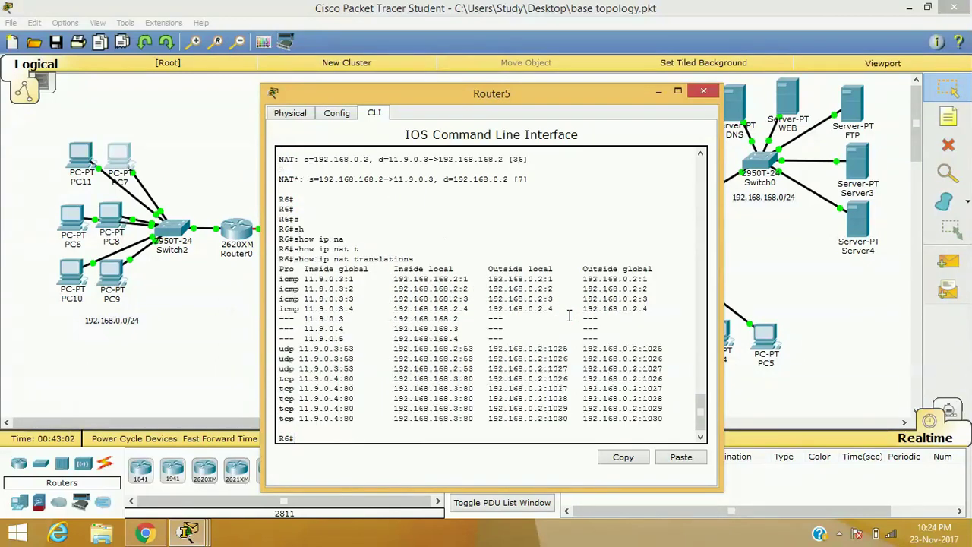
- Display Router5's updated NAT statistics with show ip nat statistics
key("Up")
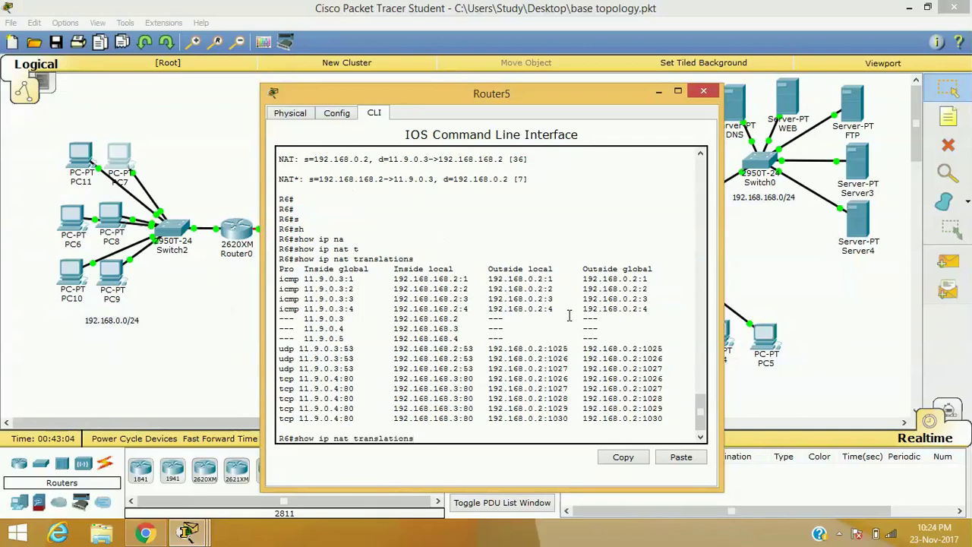
key("BackSpace")
key("BackSpace")
key("BackSpace")
key("BackSpace")
key("BackSpace")
key("BackSpace")
key("BackSpace")
key("BackSpace")
key("BackSpace")
key("BackSpace")
key("BackSpace")
type("st")
key("Tab")
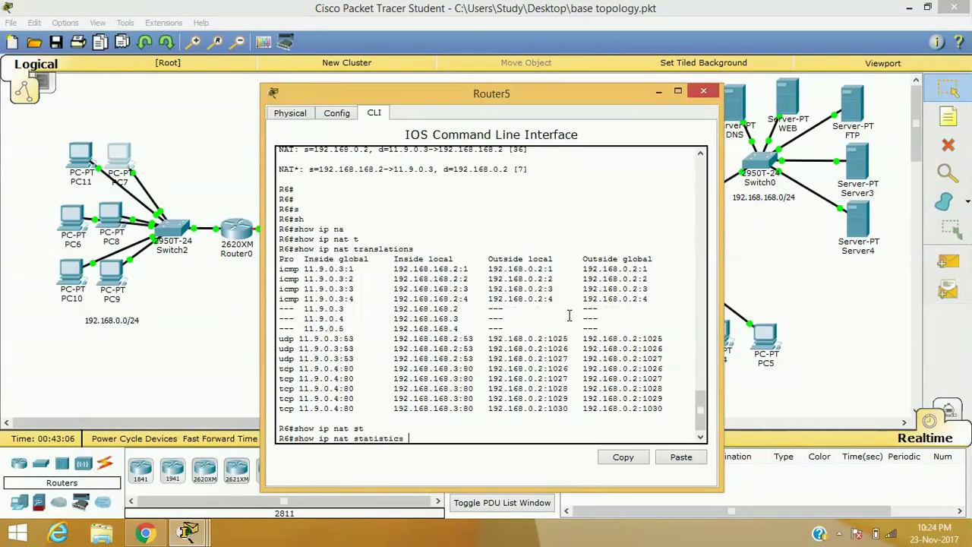
key("Return")
- Clear the recalled statistics command and enter debug ip nat on Router5 again to enable NAT debugging
key("Up")
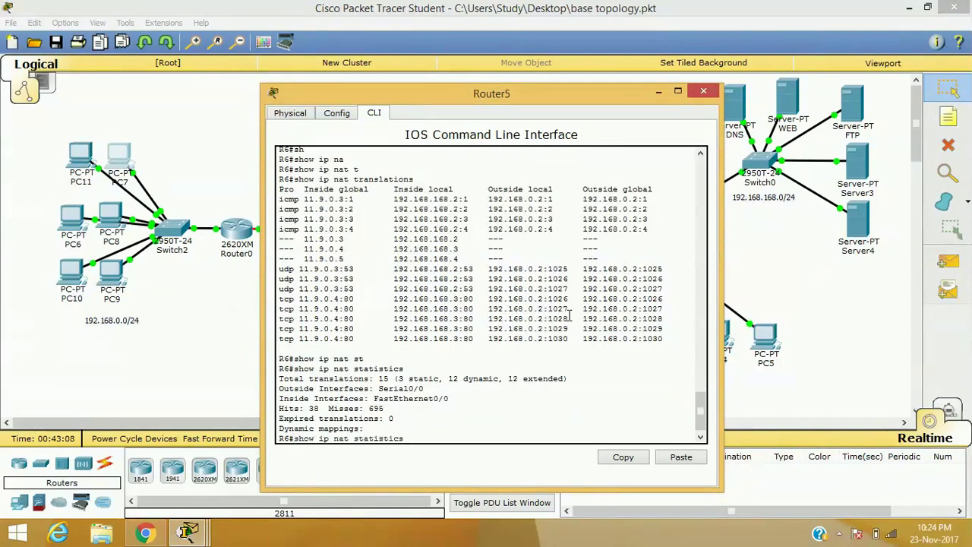
key("BackSpace")
key("BackSpace")
key("BackSpace")
key("BackSpace")
key("BackSpace")
key("BackSpace")
key("BackSpace")
key("BackSpace")
key("BackSpace")
key("BackSpace")
key("BackSpace")
key("BackSpace")
key("BackSpace")
key("BackSpace")
key("BackSpace")
key("BackSpace")
key("BackSpace")
key("BackSpace")
key("BackSpace")
key("BackSpace")
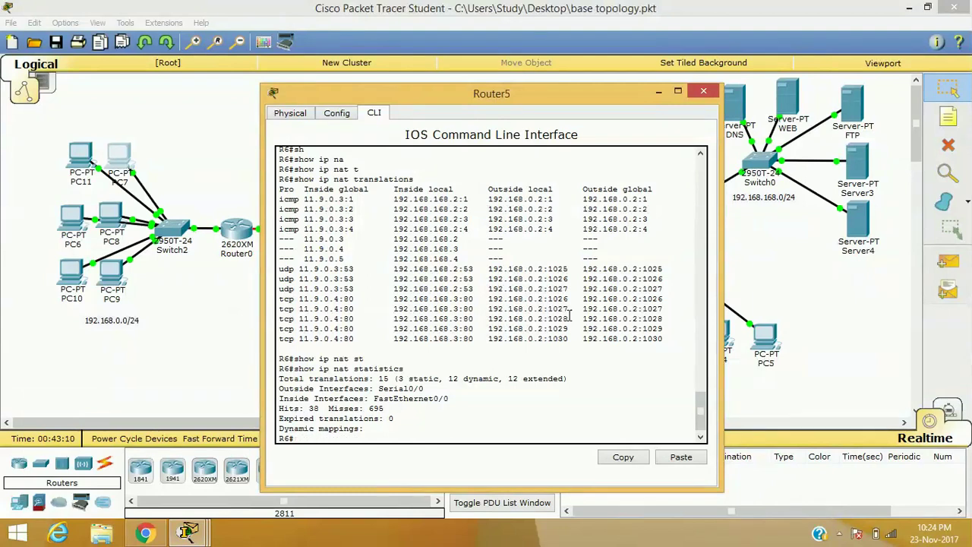
type("de")
key("Tab")
type("b")
key("Tab")
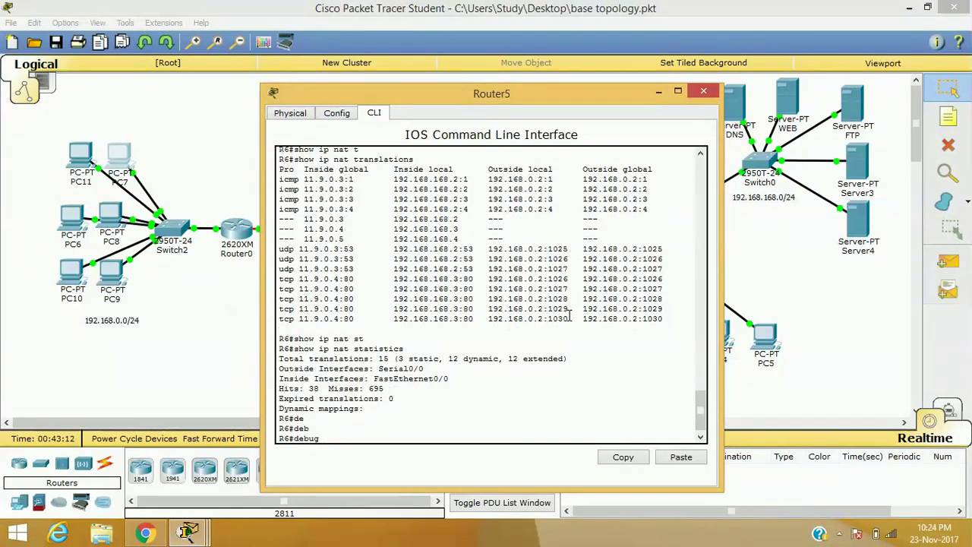
type("ip na")
key("Tab")
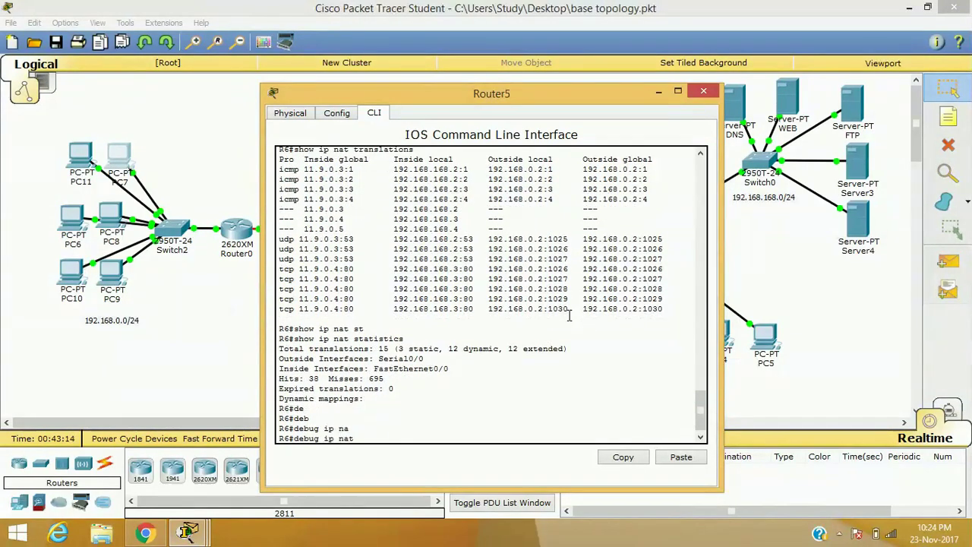
key("Return")
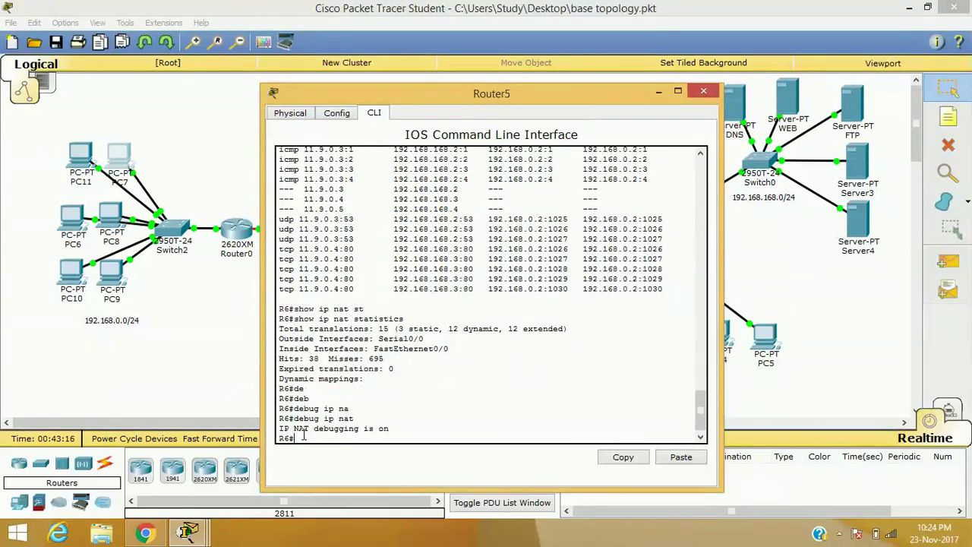
- Review the NAT debugging status line and the translation table and statistics above it in Router5's CLI
left_click_drag(281, 430, 387, 429)
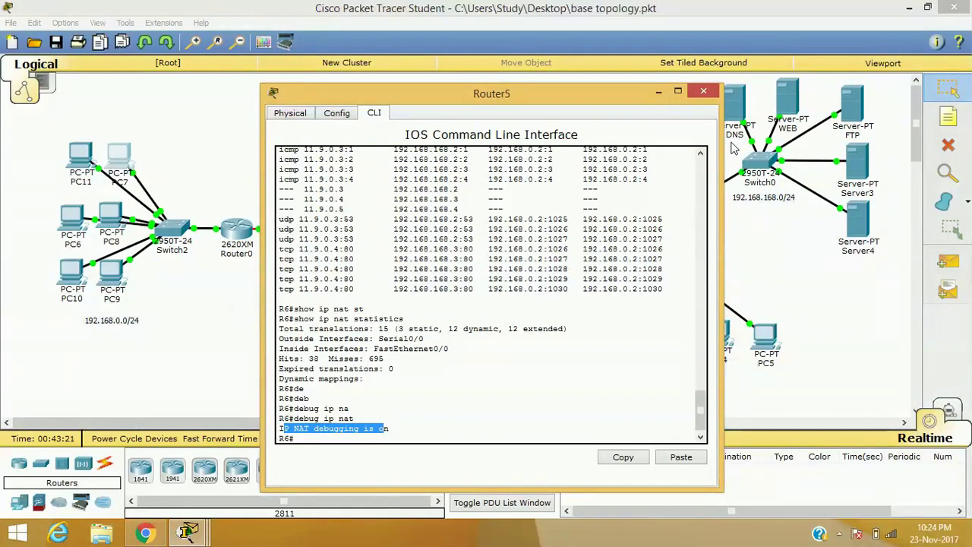
scroll(367, 287, "up", 5)
scroll(367, 286, "down", 2)
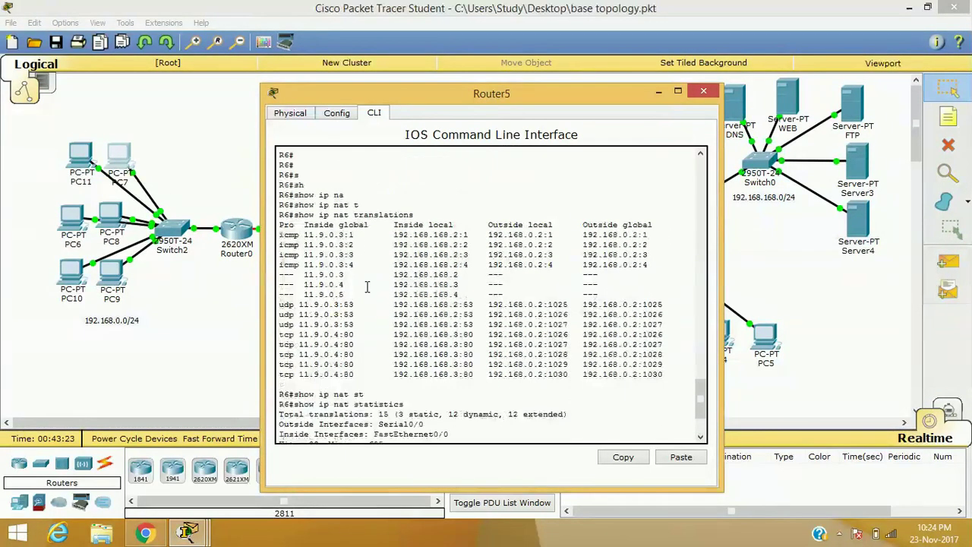
scroll(367, 286, "down", 3)
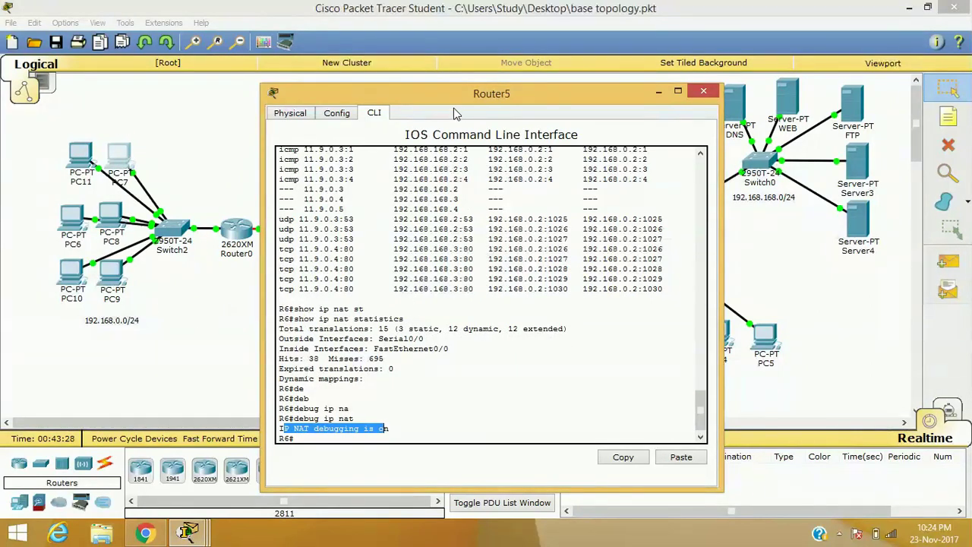
- Move Router5's window clear of PC7's, repeat the ping to 11.9.0.3 from PC7, and return to Router5's CLI to view the NAT debug output
left_click_drag(449, 99, 702, 23)
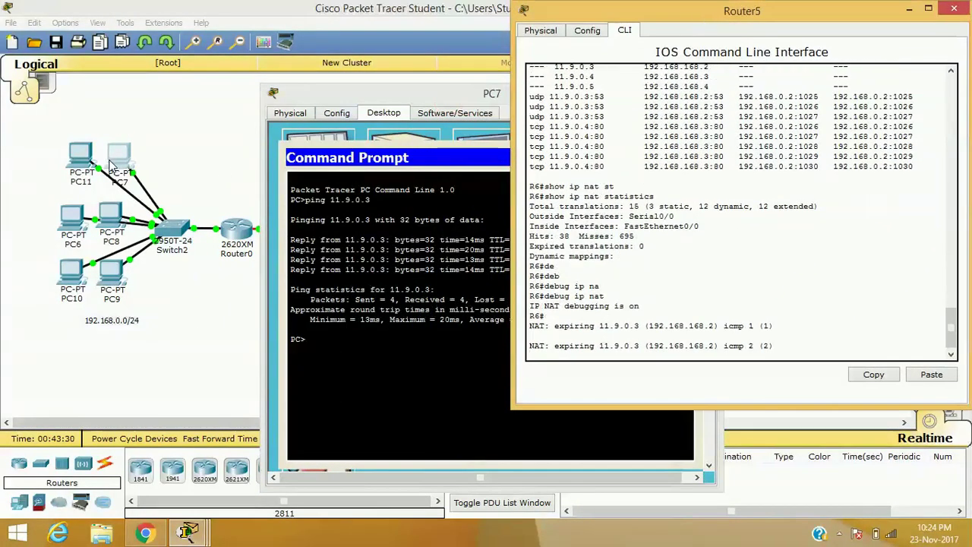
left_click(452, 391)
key("Up")
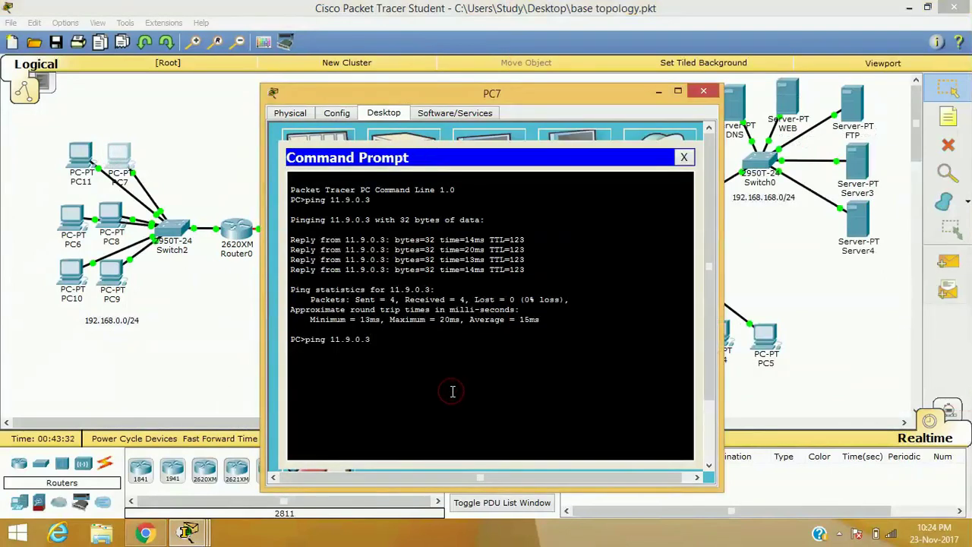
key("Return")
mouse_move(190, 537)
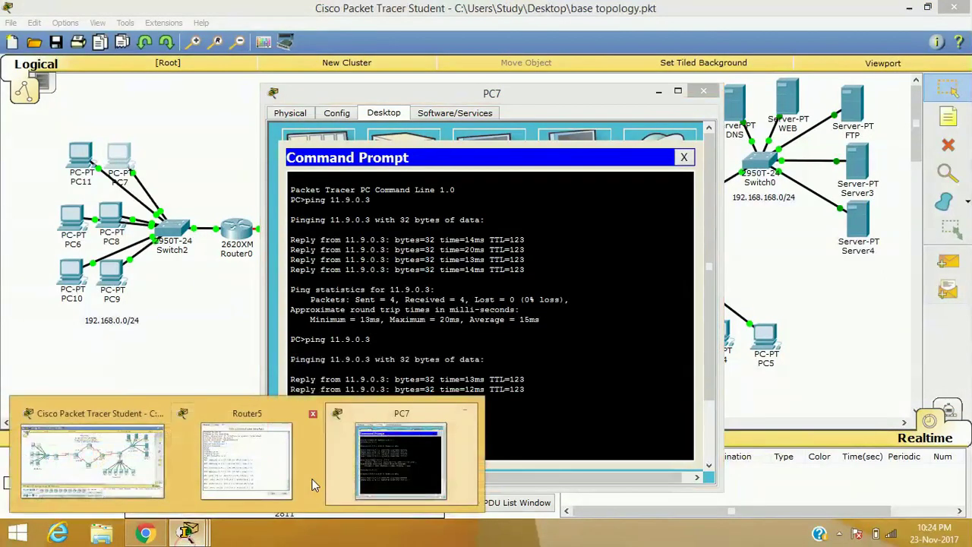
left_click(247, 459)
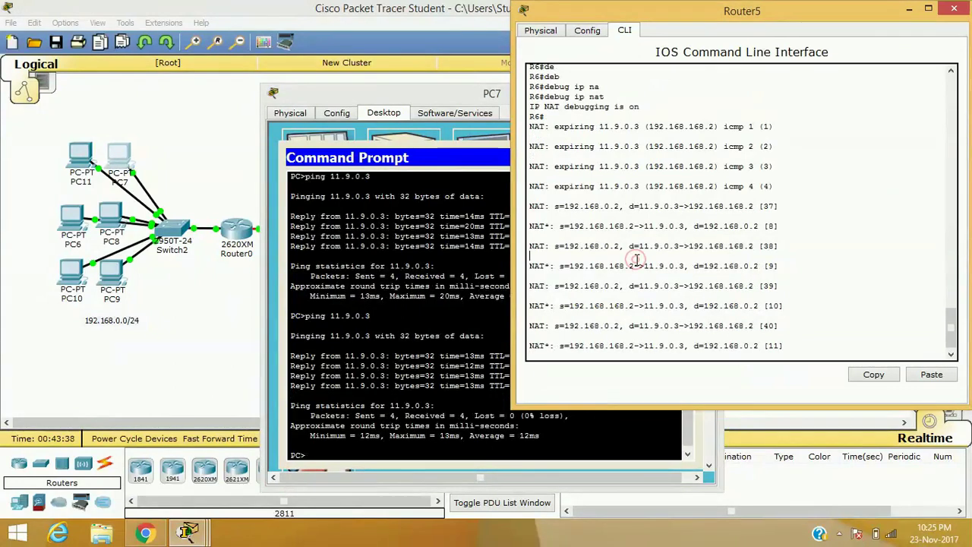
key("Return")
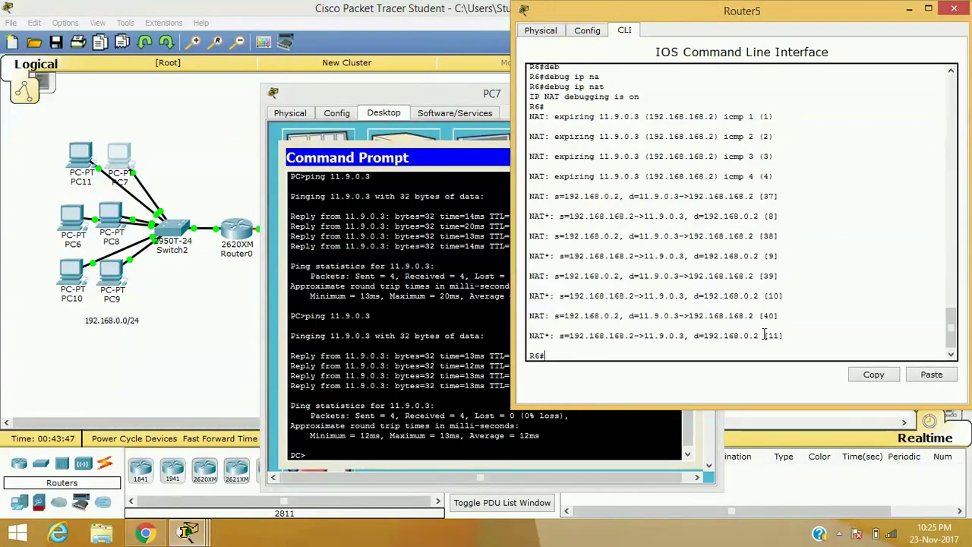
- Close PC7's Command Prompt and the PC7 and Router5 windows to return to the full topology
left_click(411, 368)
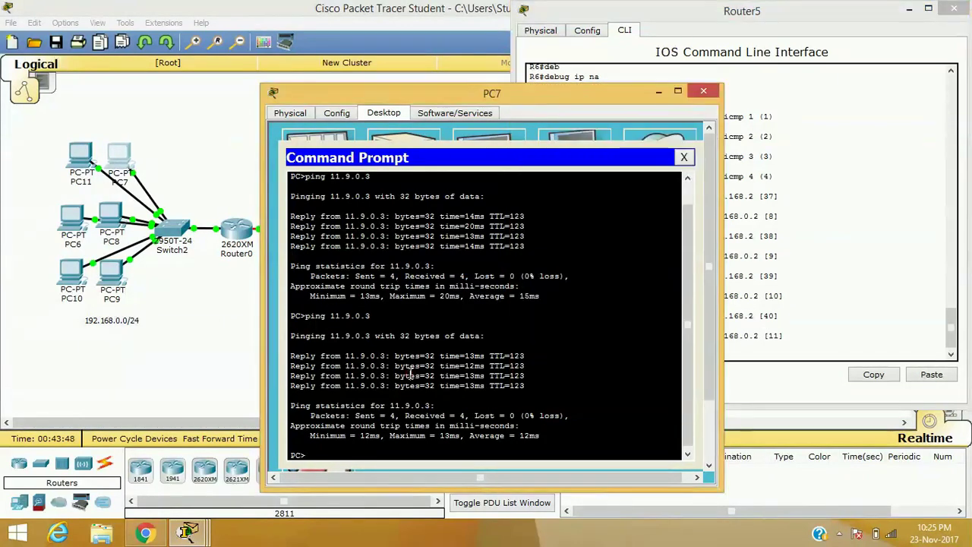
left_click(692, 159)
left_click(703, 92)
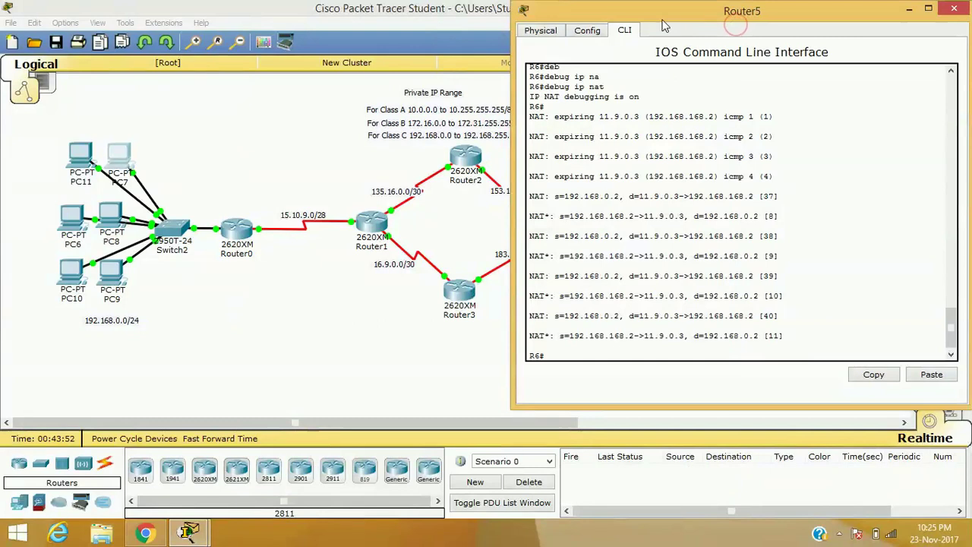
left_click_drag(765, 16, 347, 27)
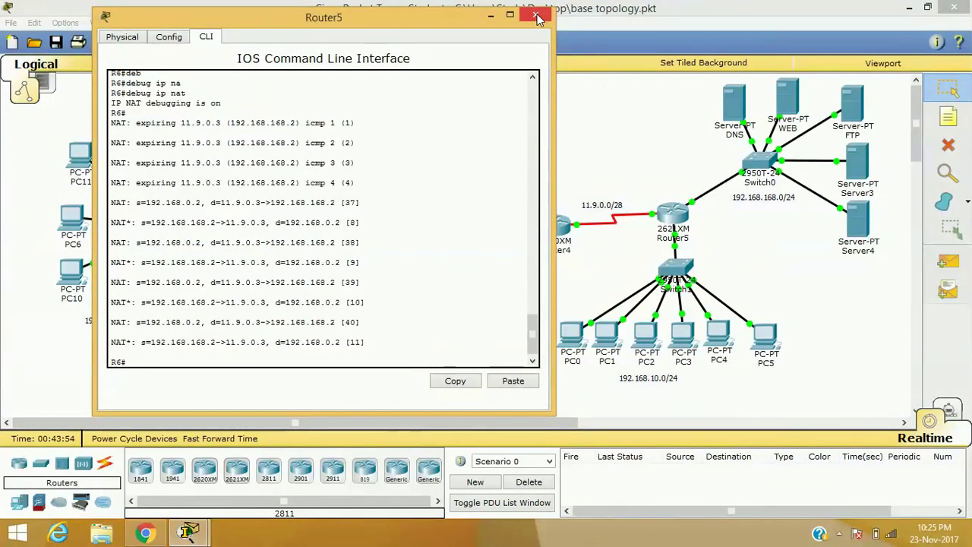
left_click(537, 17)
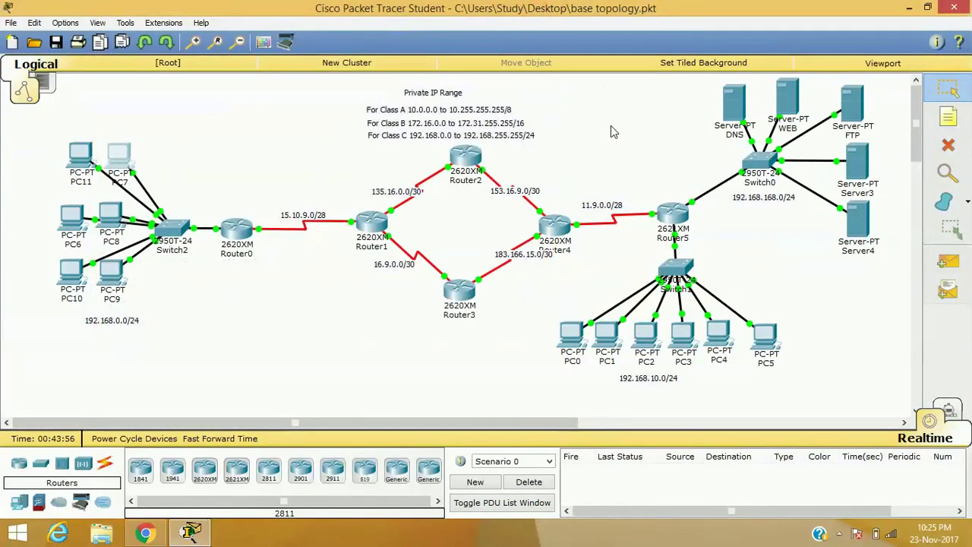